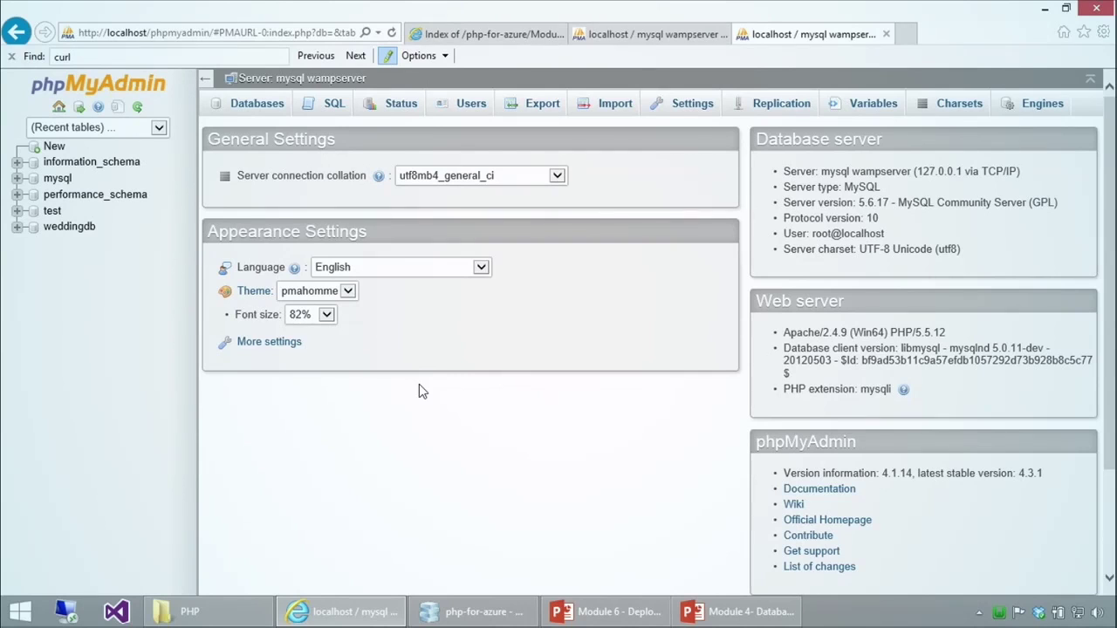
pyautogui.hotkey('ctrl', 't')
pyautogui.write('localhost/')
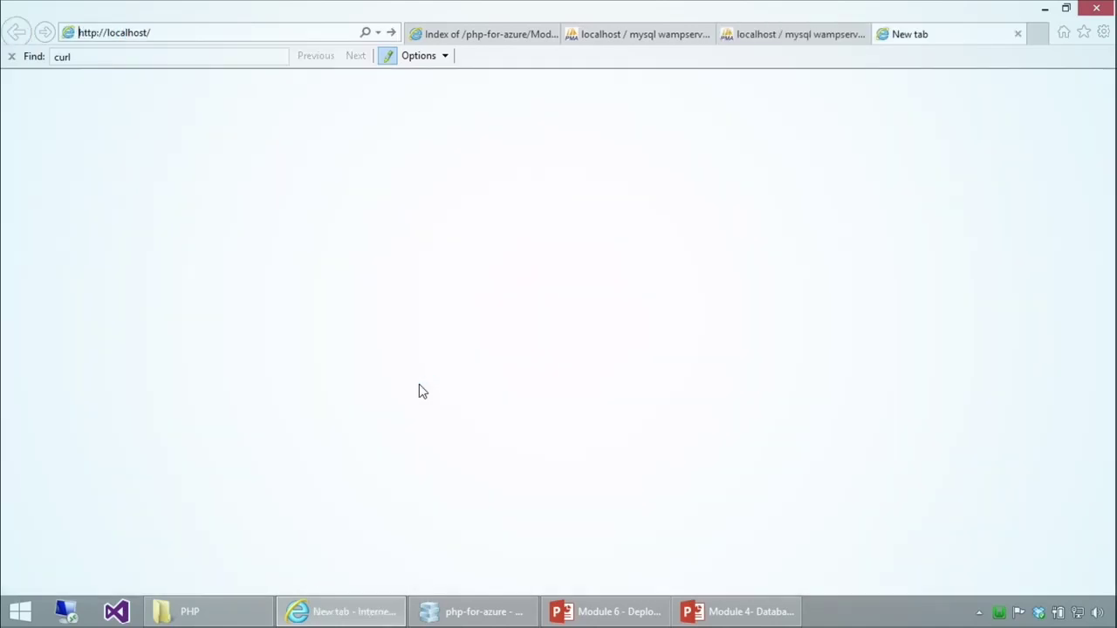
pyautogui.press('Return')
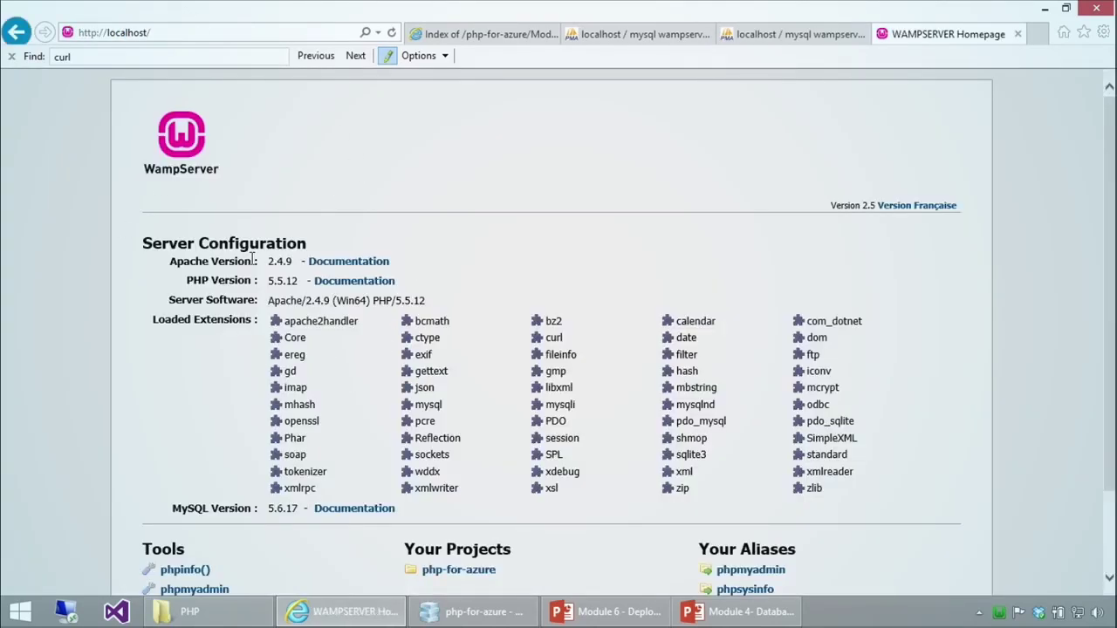
pyautogui.scroll(-2, 240, 293)
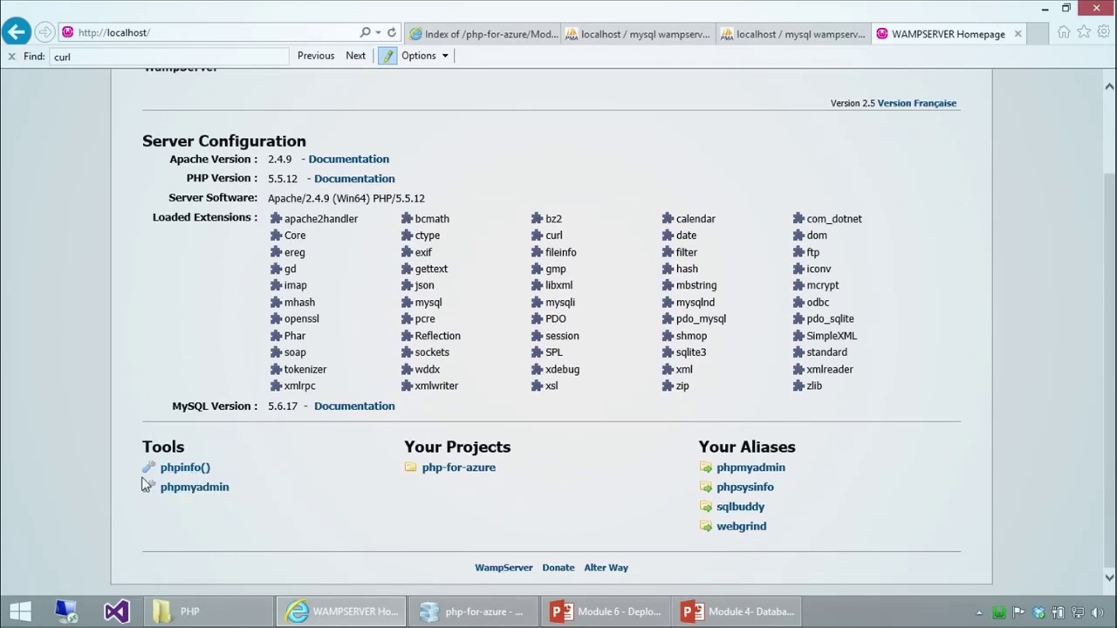
pyautogui.scroll(5, 146, 485)
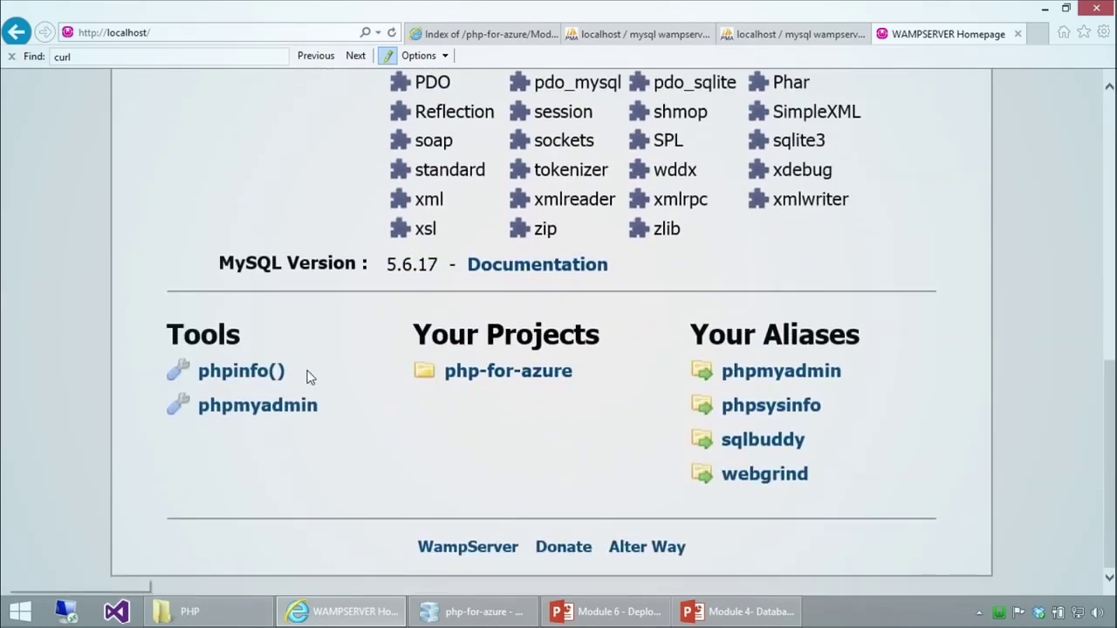
pyautogui.click(218, 406)
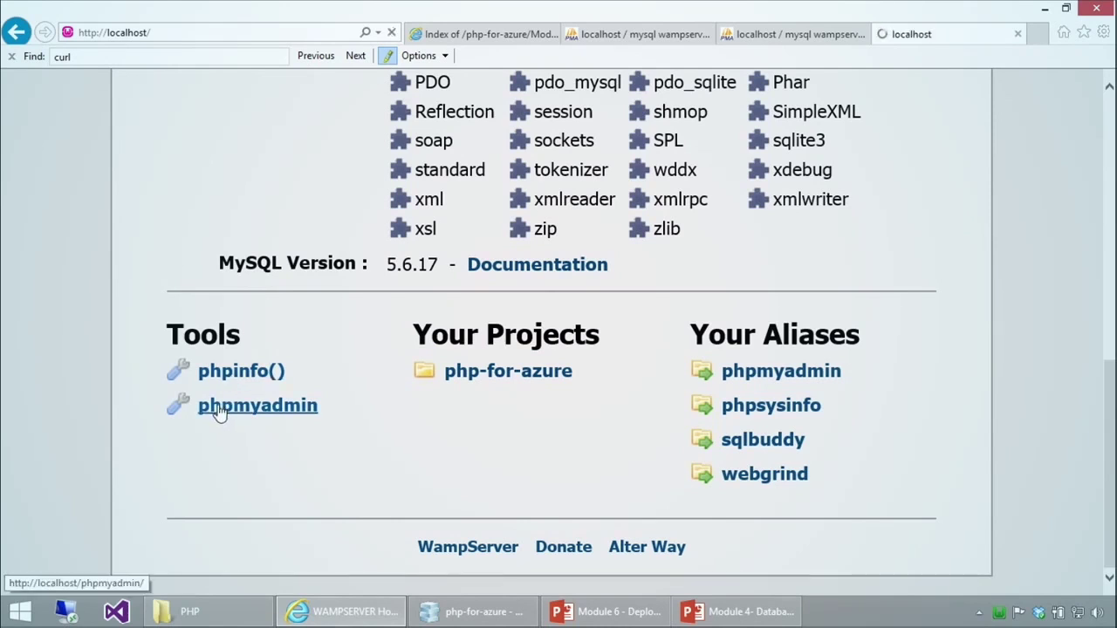
pyautogui.hotkey('ctrl', 'w')
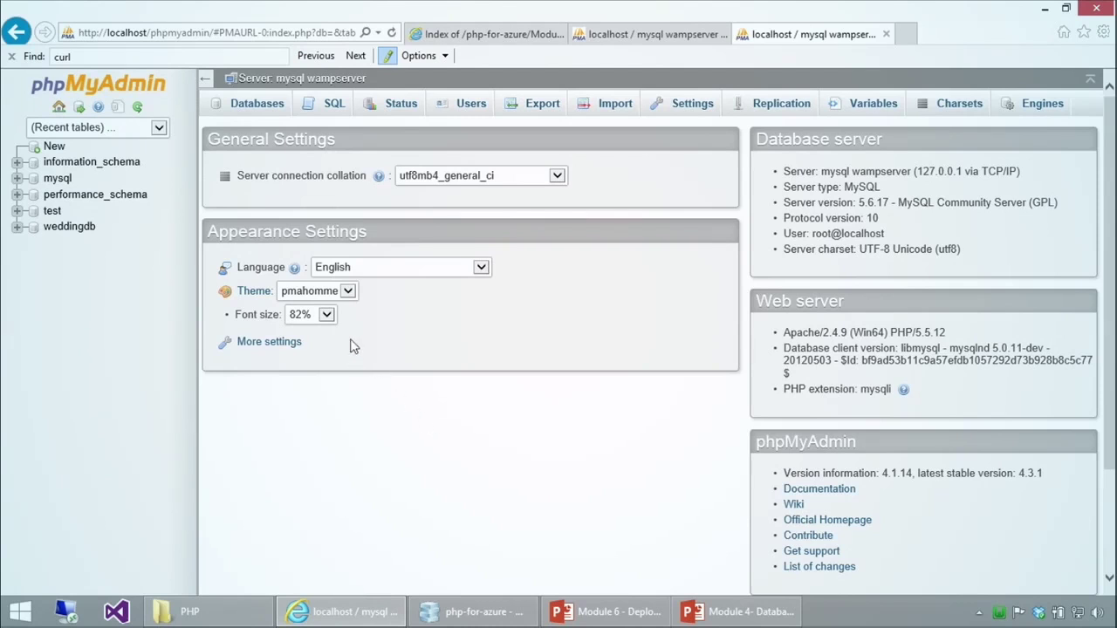
pyautogui.click(348, 291)
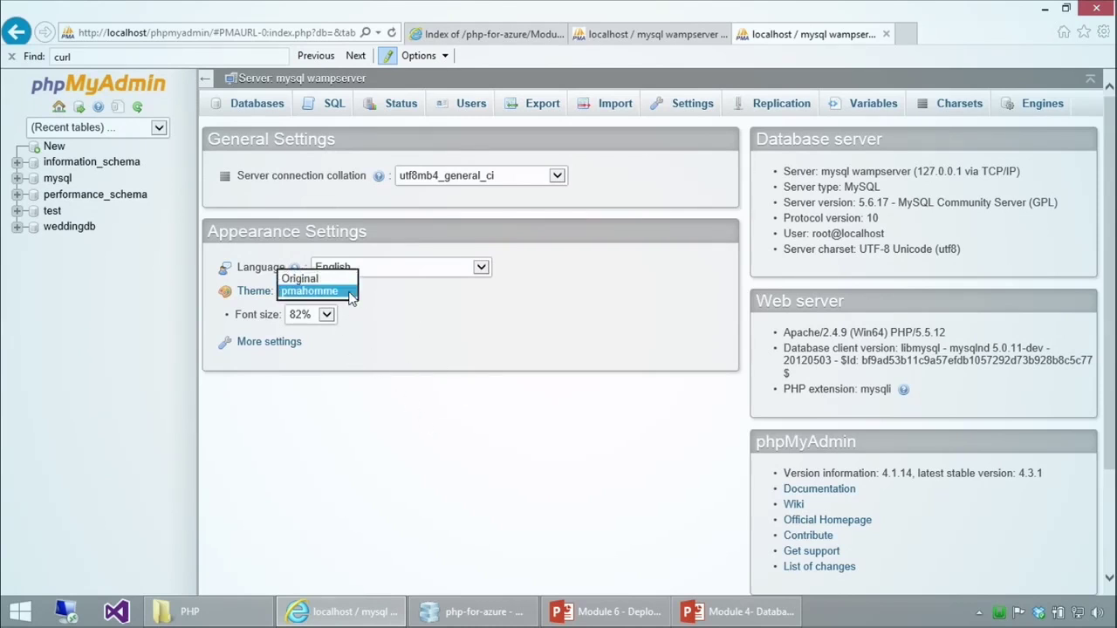
pyautogui.click(548, 470)
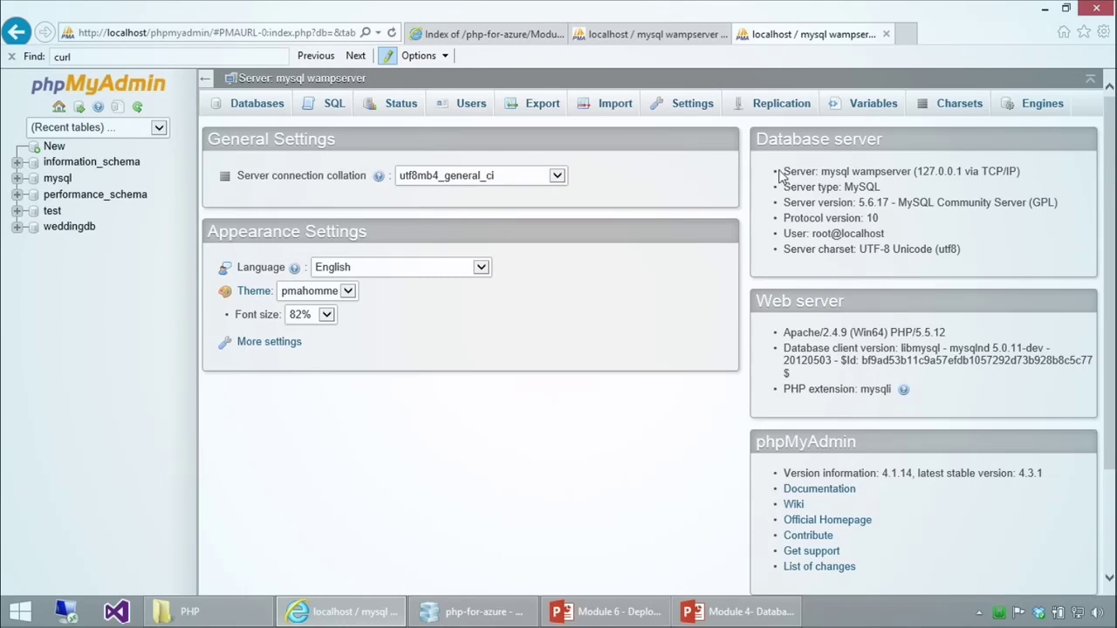
pyautogui.moveTo(778, 174); pyautogui.dragTo(988, 272)
pyautogui.click(979, 252)
pyautogui.hotkey('ctrl', '+')
pyautogui.hotkey('ctrl', '-')
pyautogui.scroll(-2, 767, 418)
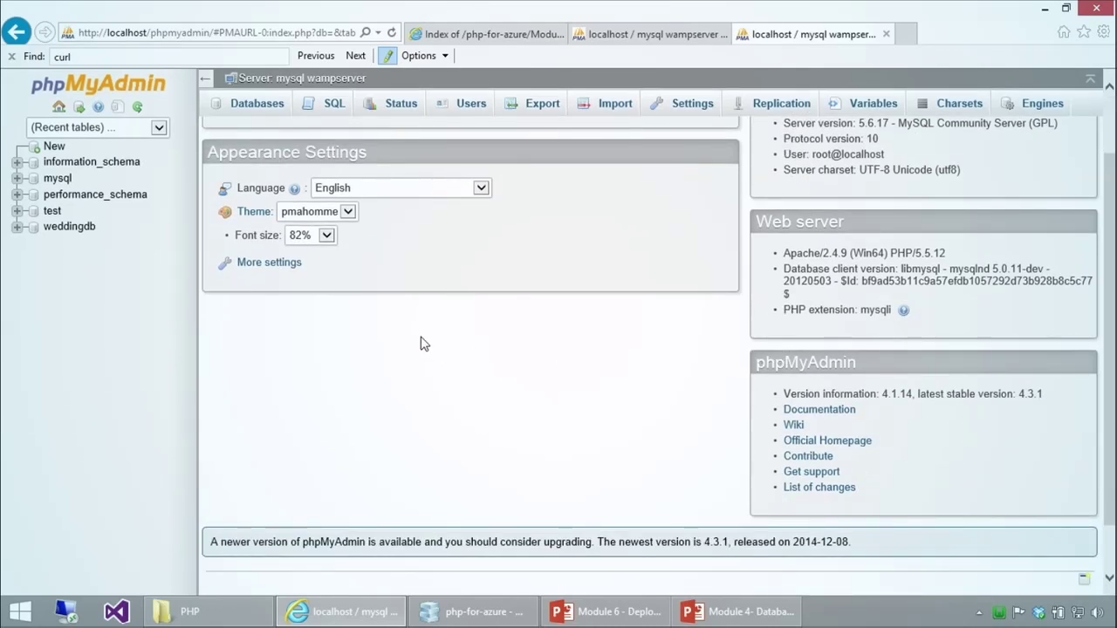
pyautogui.scroll(2, 425, 344)
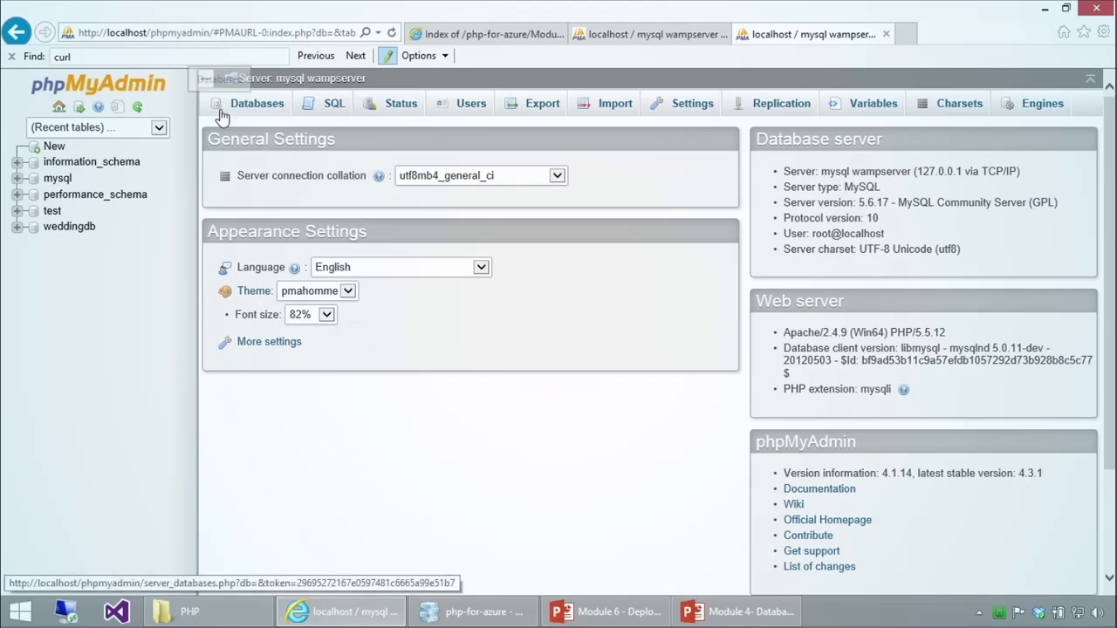
# - Start a new user account with a user name, host Local and a generated password
pyautogui.click(470, 102)
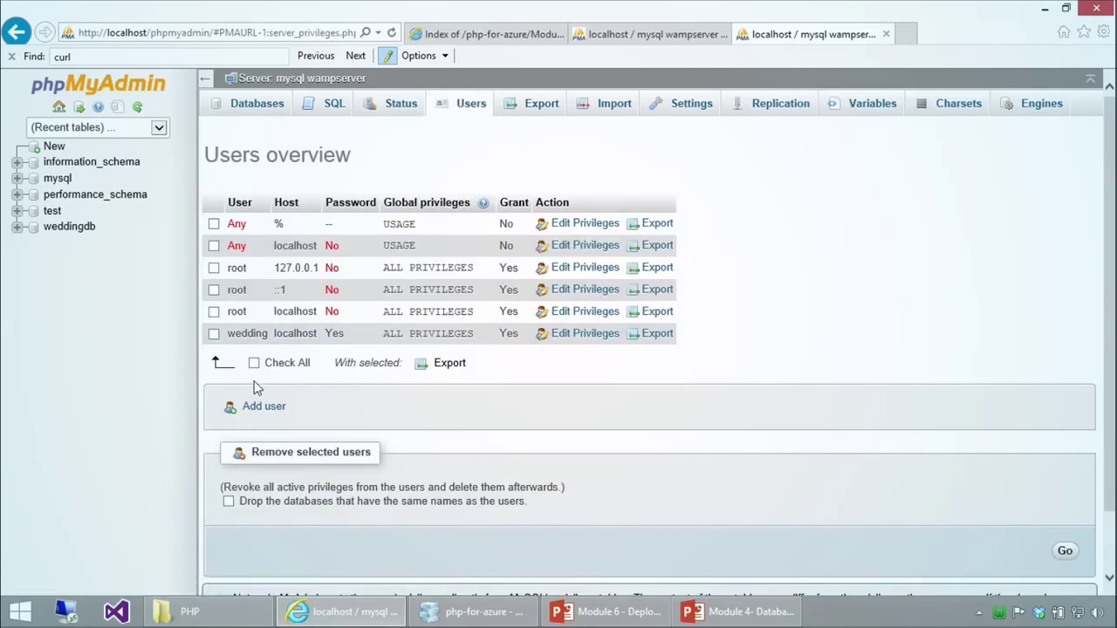
pyautogui.click(262, 407)
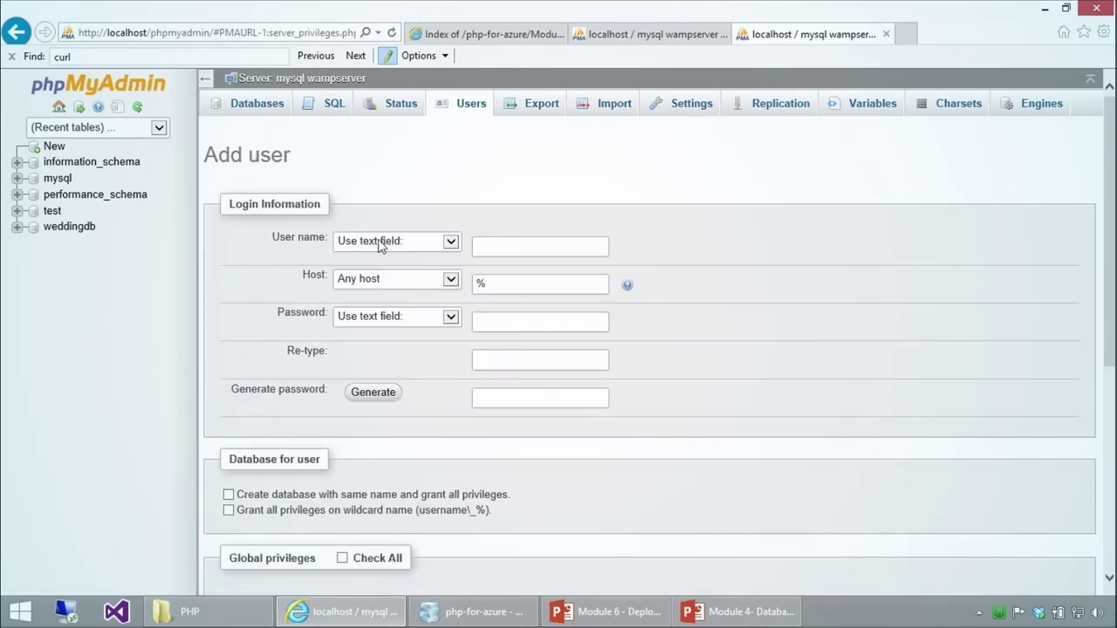
pyautogui.click(475, 244)
pyautogui.write('stacey')
pyautogui.click(403, 278)
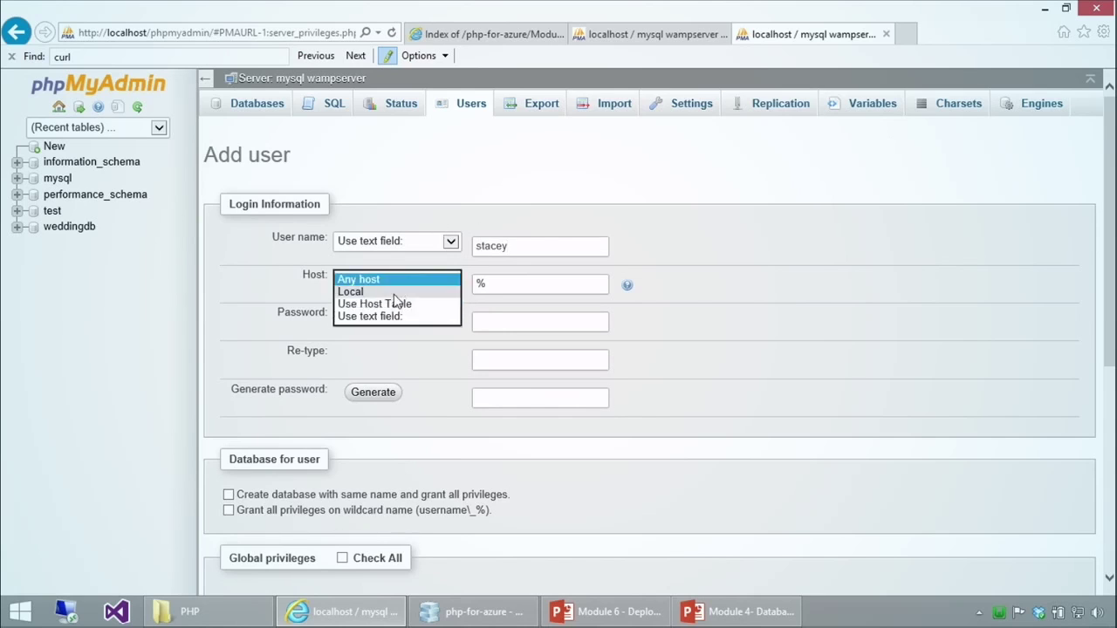
pyautogui.click(392, 291)
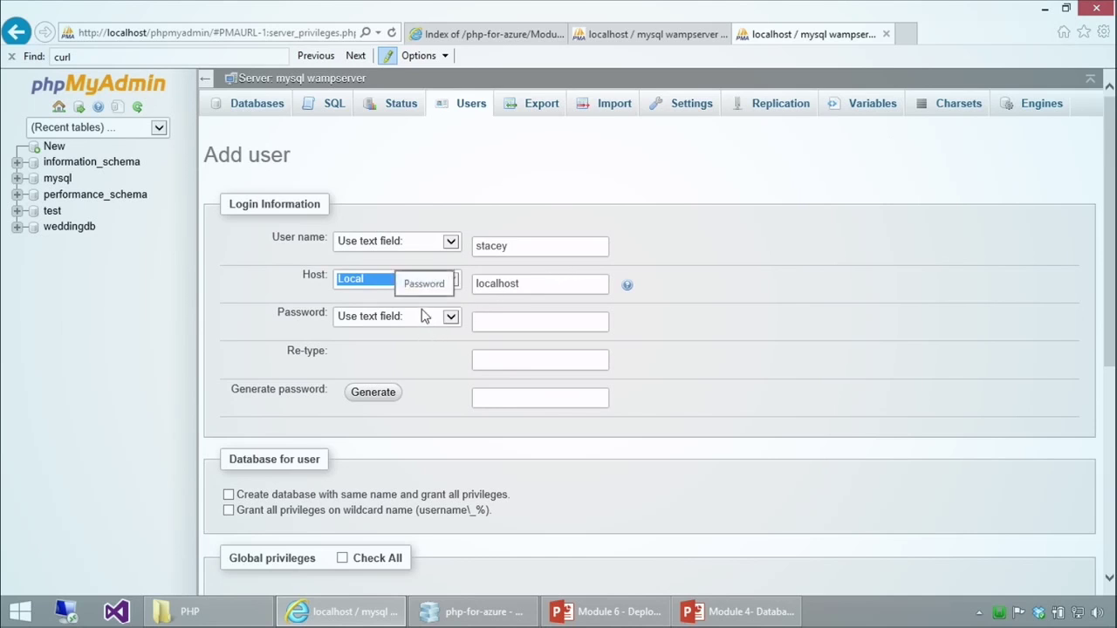
pyautogui.click(357, 319)
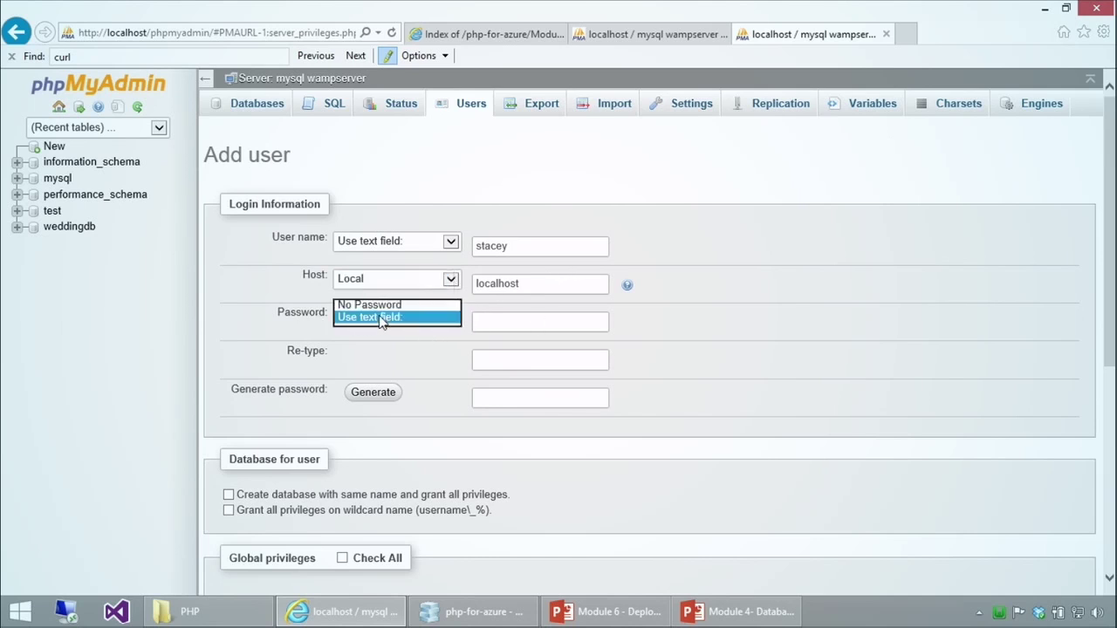
pyautogui.click(506, 324)
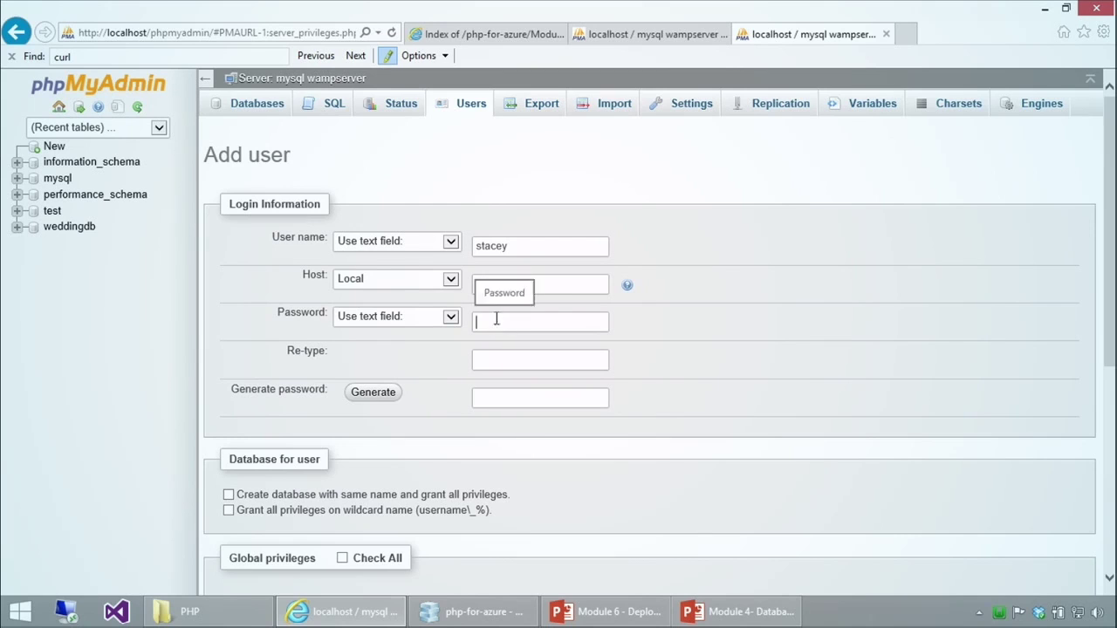
pyautogui.click(374, 392)
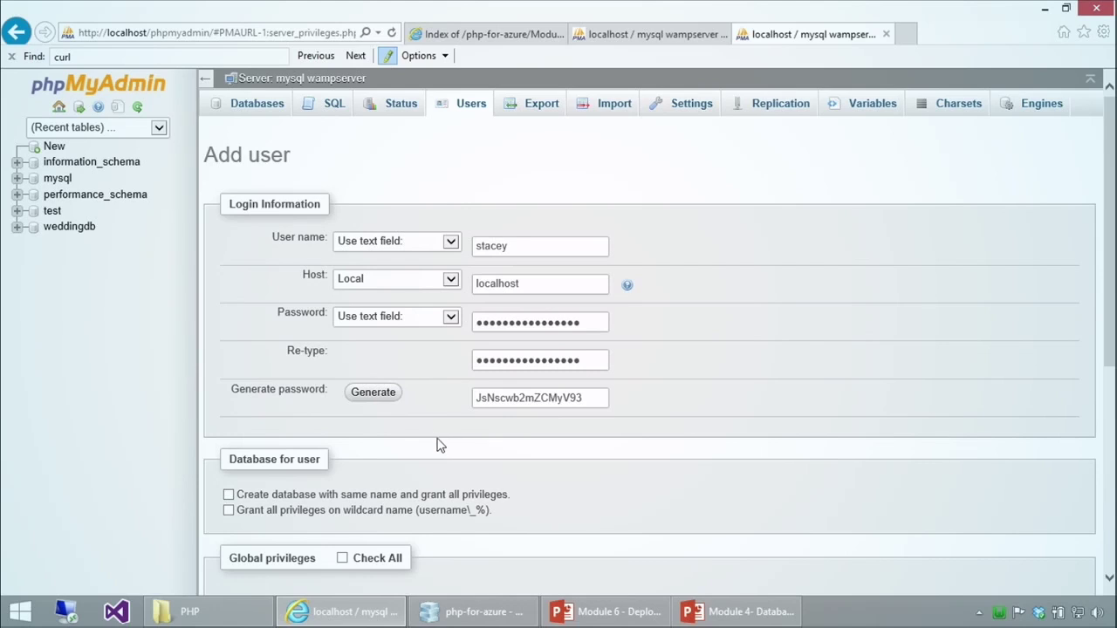
# - Leave all global privileges unchecked and create the user account
pyautogui.scroll(-1, 437, 445)
pyautogui.scroll(1, 434, 441)
pyautogui.scroll(-3, 434, 441)
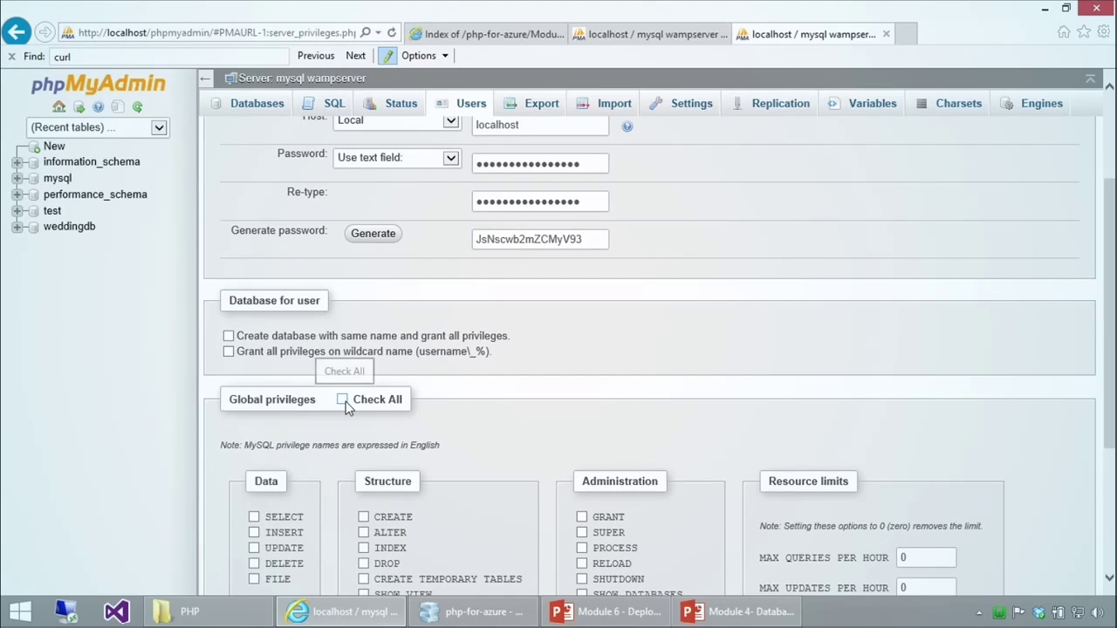
pyautogui.click(342, 400)
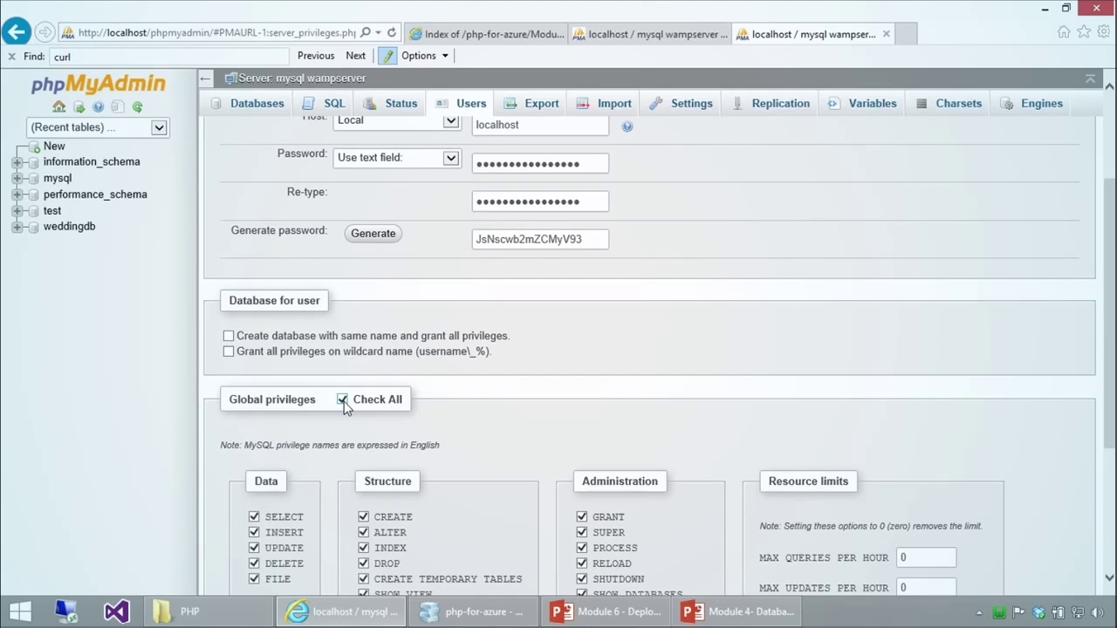
pyautogui.click(342, 401)
pyautogui.scroll(-2, 499, 419)
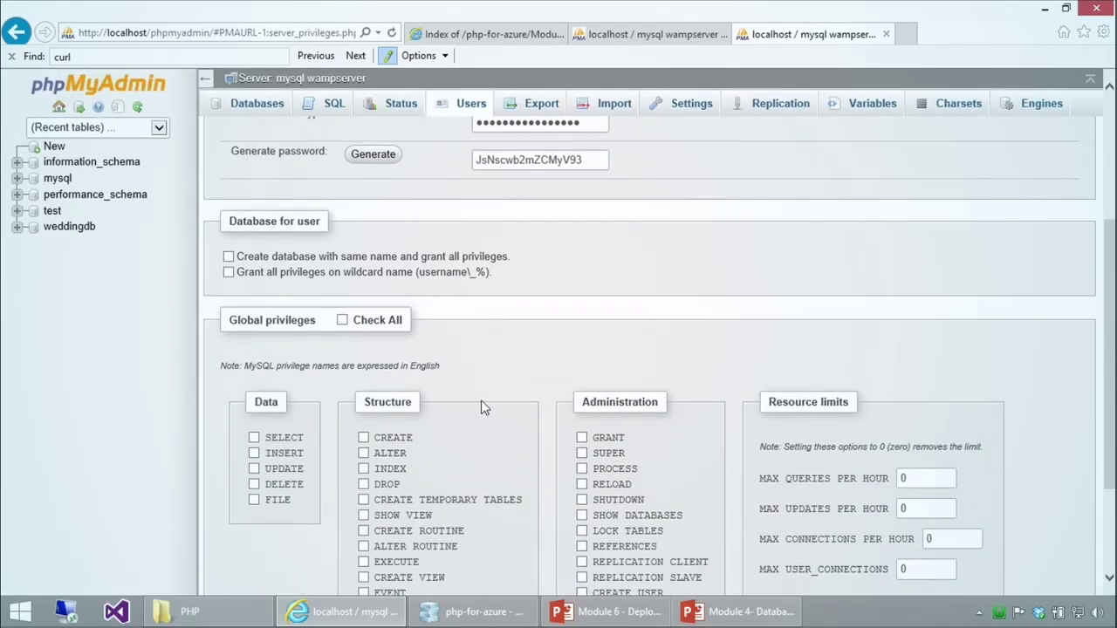
pyautogui.click(228, 257)
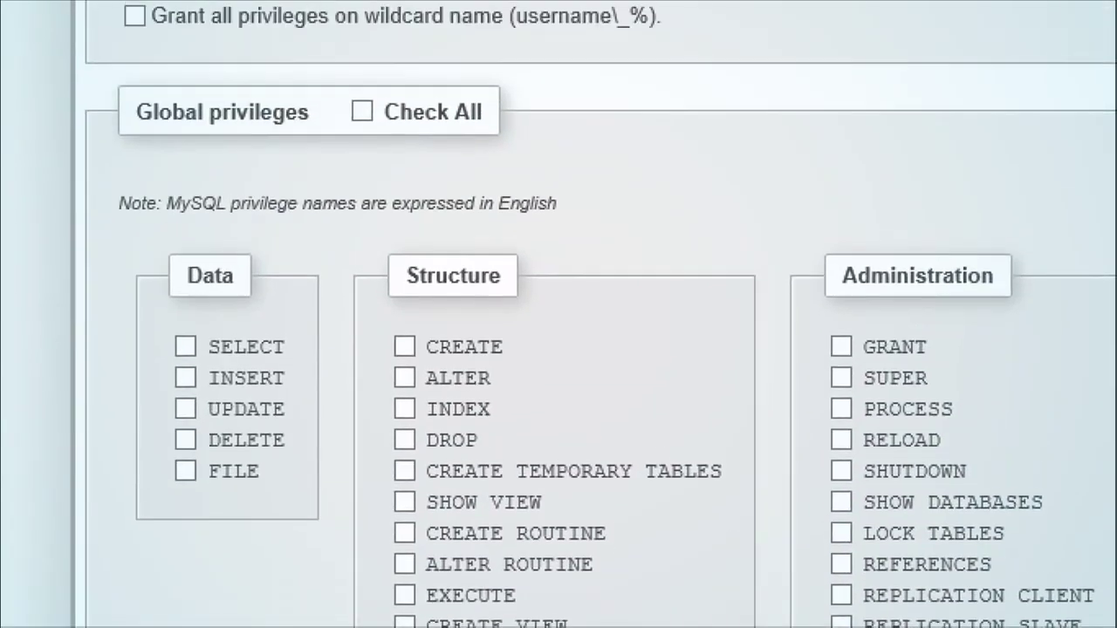
pyautogui.scroll(-2, 472, 478)
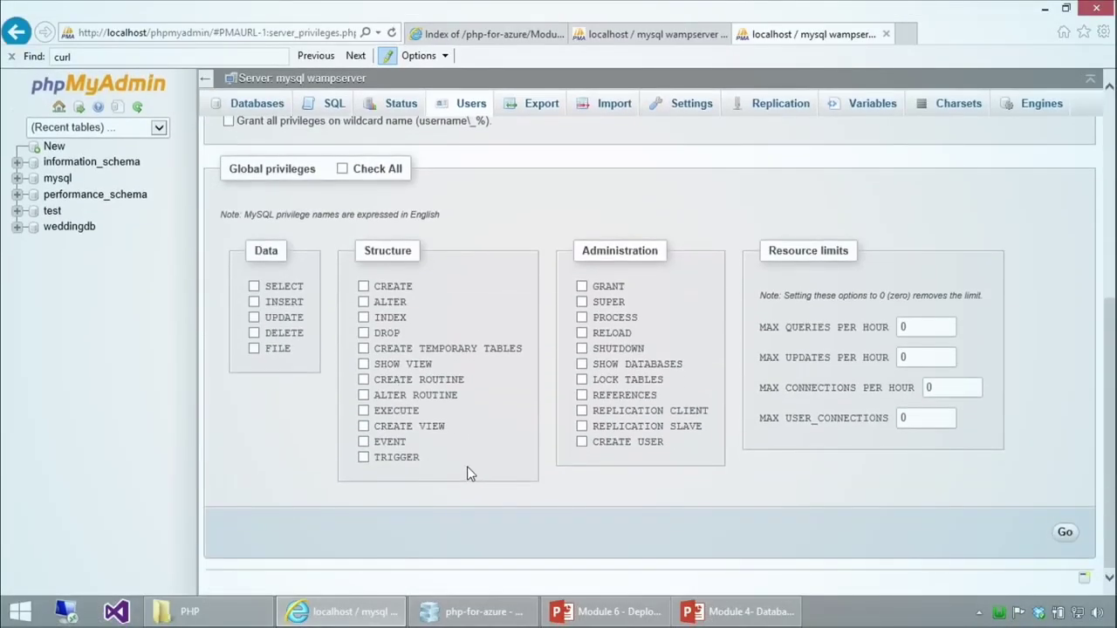
pyautogui.scroll(5, 467, 471)
pyautogui.scroll(-4, 467, 471)
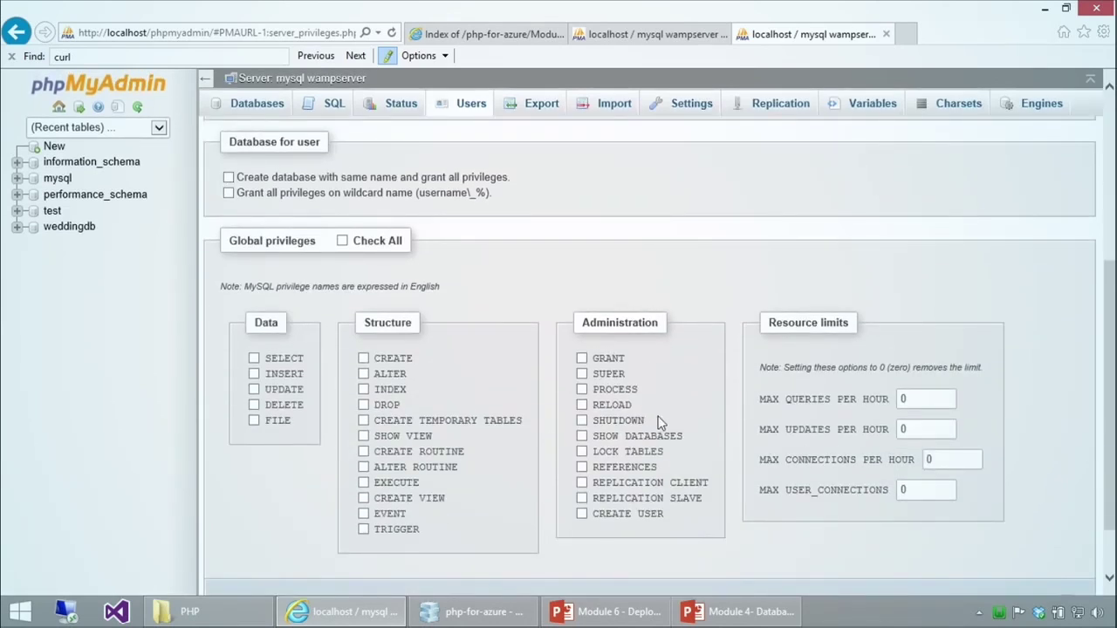
pyautogui.scroll(-1, 659, 441)
pyautogui.scroll(5, 543, 362)
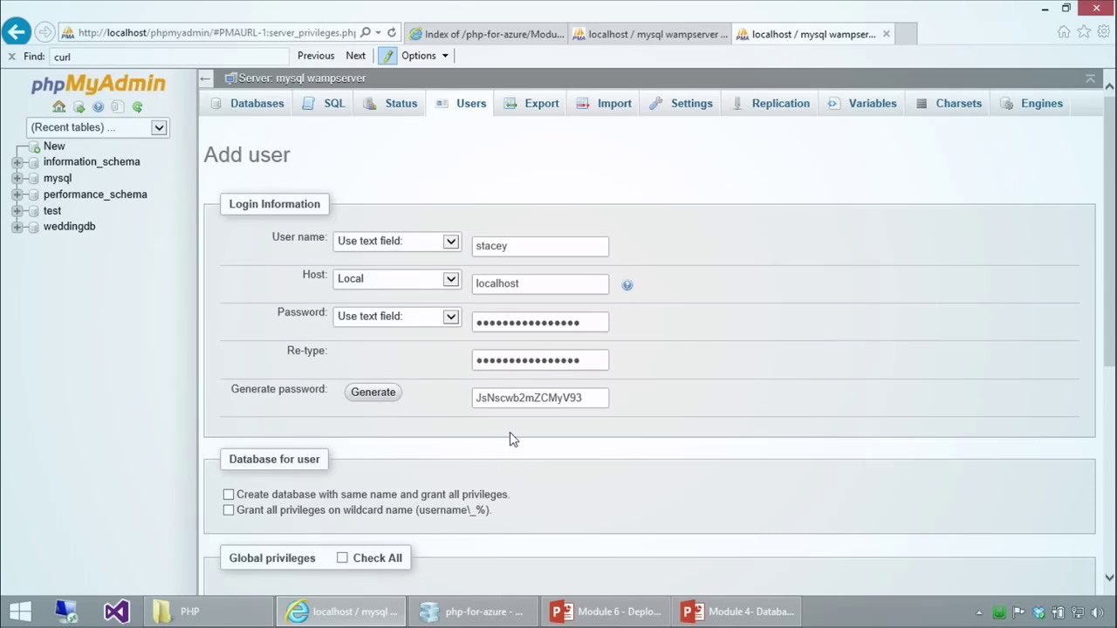
pyautogui.scroll(-5, 520, 443)
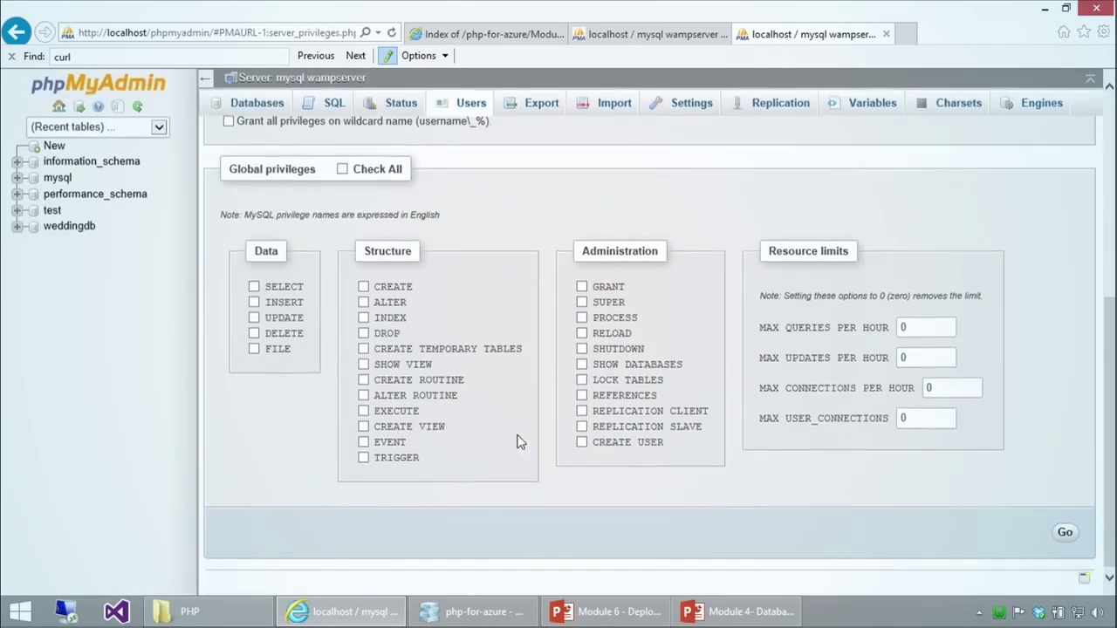
pyautogui.click(1061, 533)
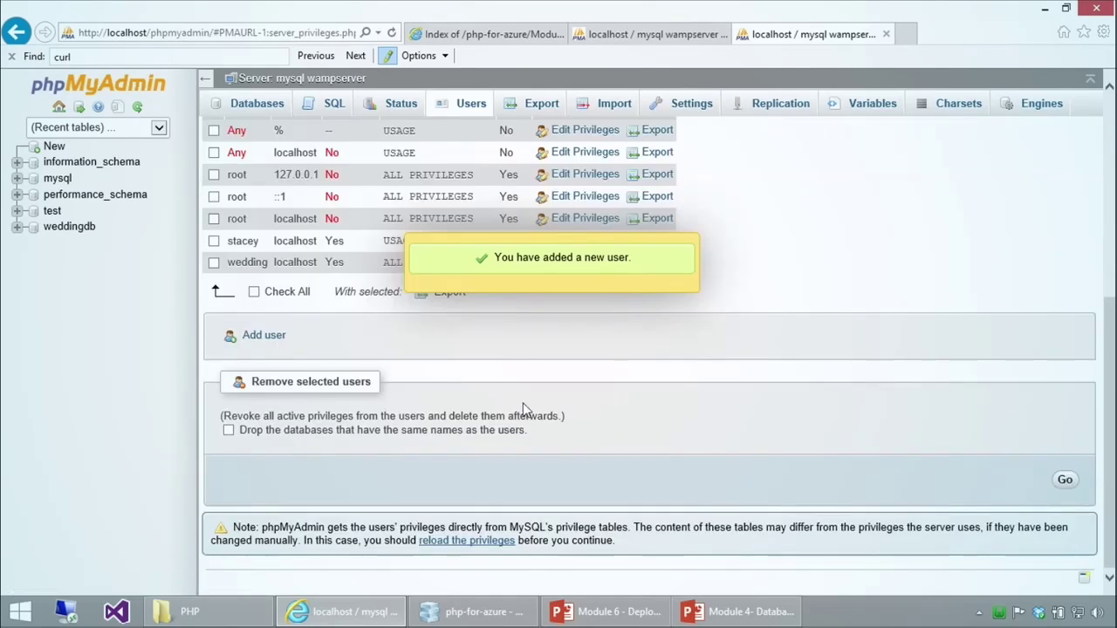
pyautogui.click(538, 277)
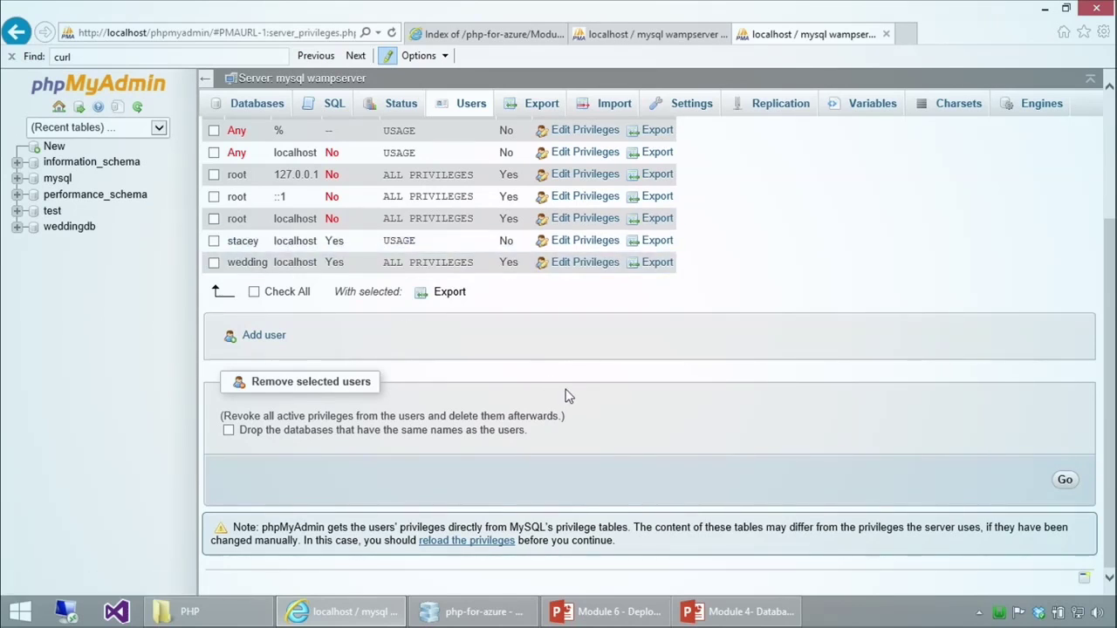
pyautogui.scroll(2, 565, 395)
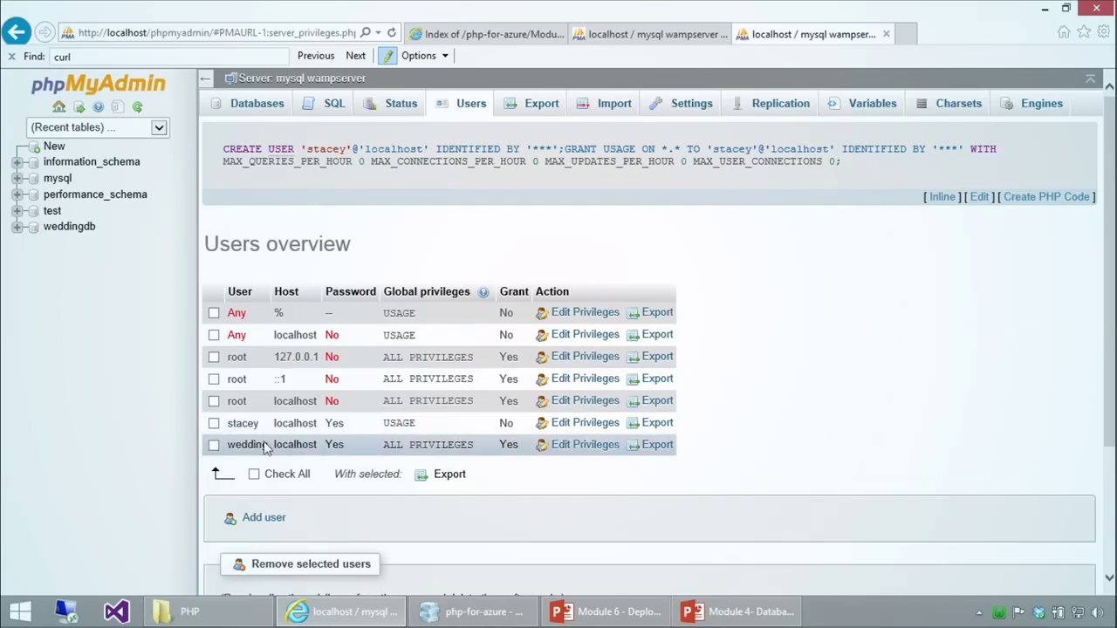
pyautogui.moveTo(241, 445); pyautogui.dragTo(687, 455)
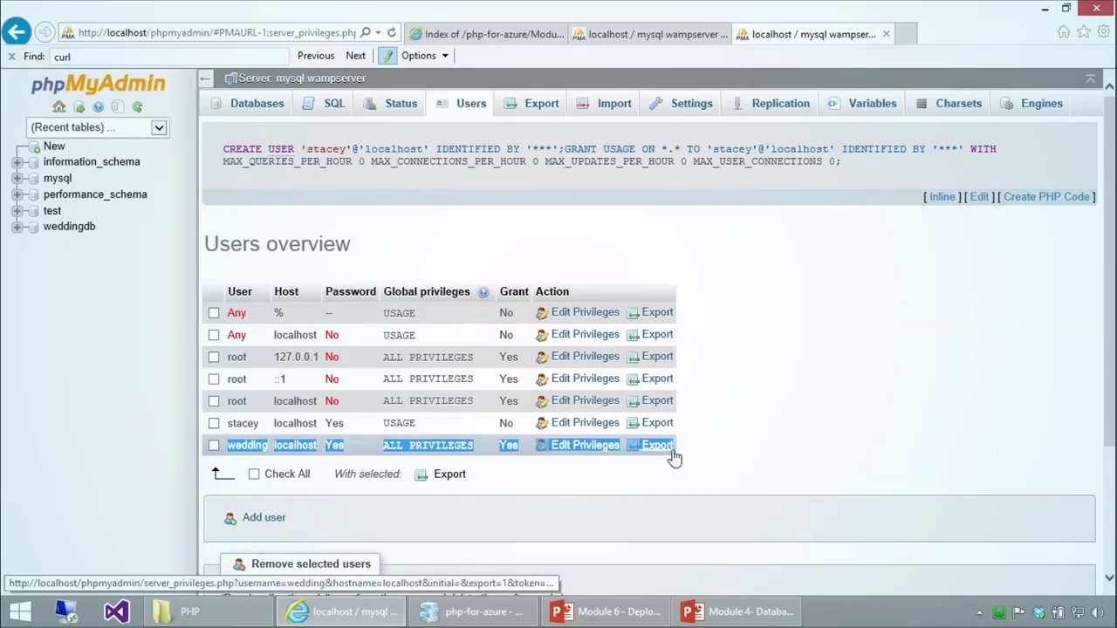
pyautogui.click(757, 441)
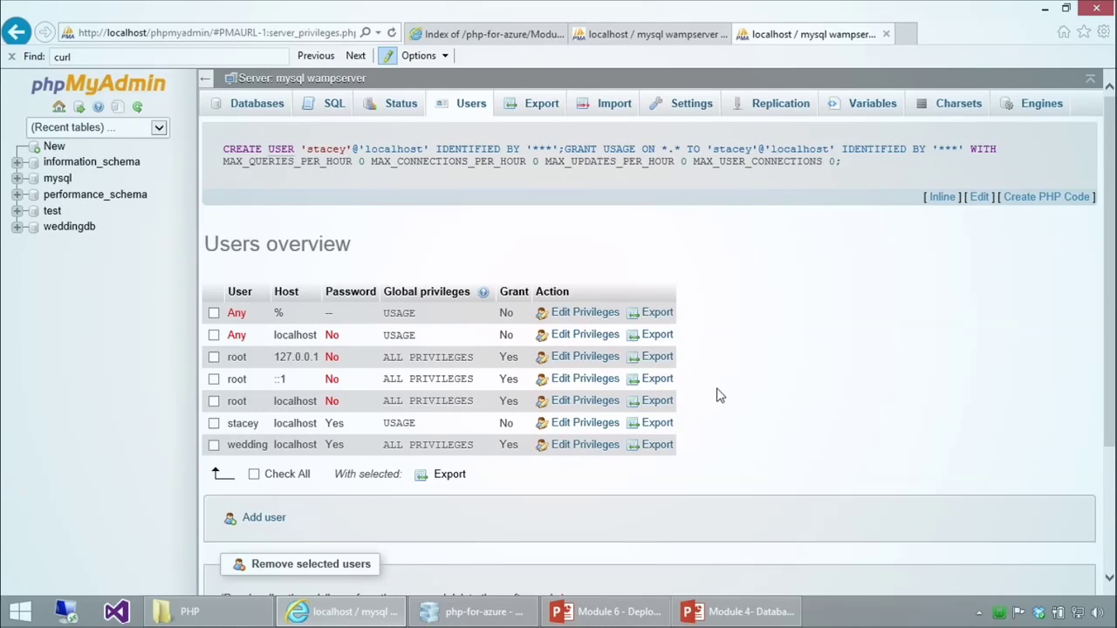
pyautogui.scroll(-1, 694, 370)
pyautogui.scroll(1, 697, 369)
pyautogui.scroll(-1, 786, 199)
pyautogui.keyDown('ctrl'); pyautogui.scroll(2, 785, 199); pyautogui.keyUp('ctrl')
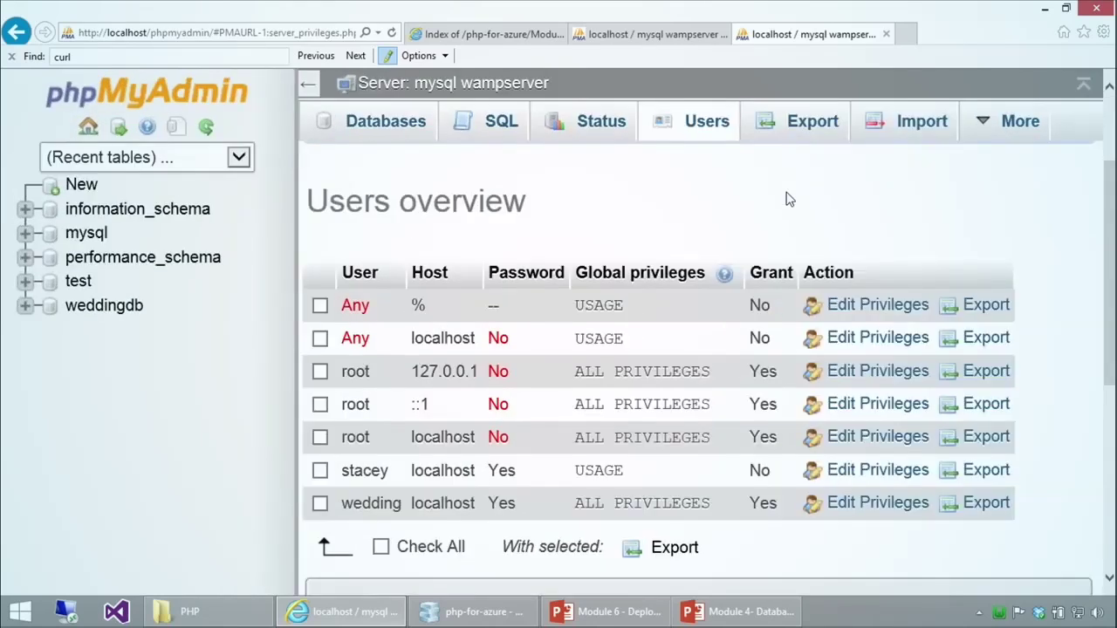
pyautogui.scroll(3, 768, 209)
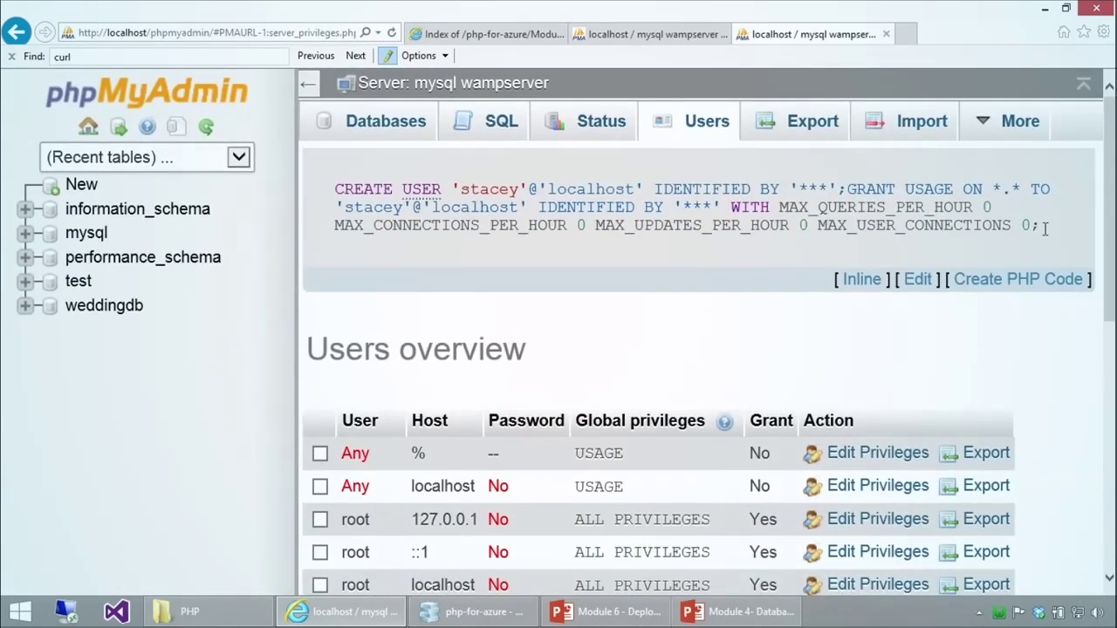
pyautogui.moveTo(1044, 227); pyautogui.dragTo(364, 198)
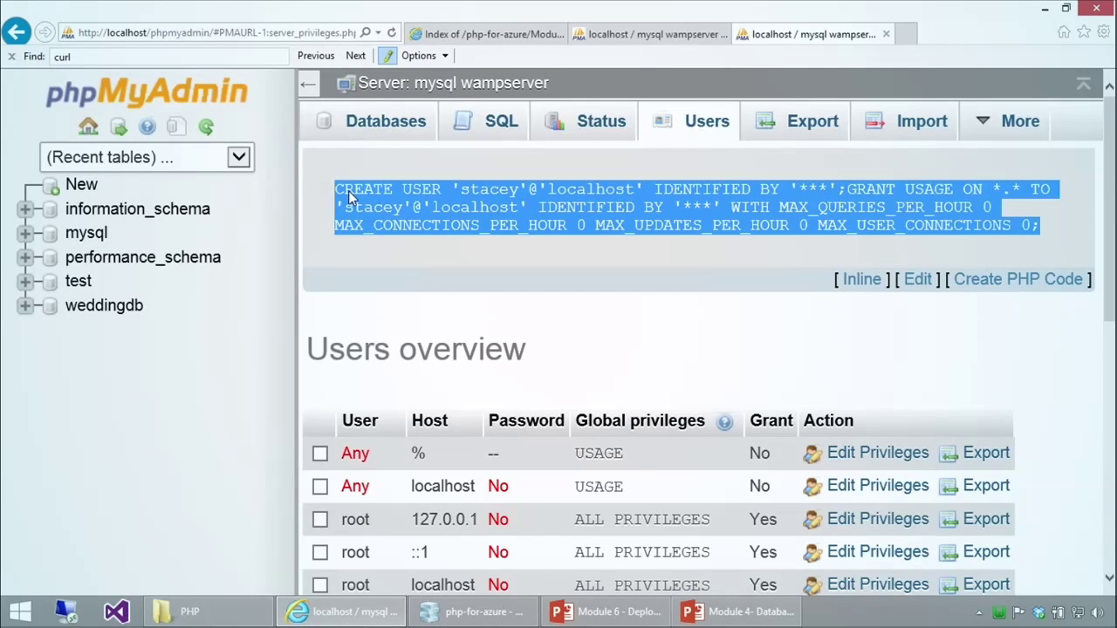
pyautogui.click(348, 190)
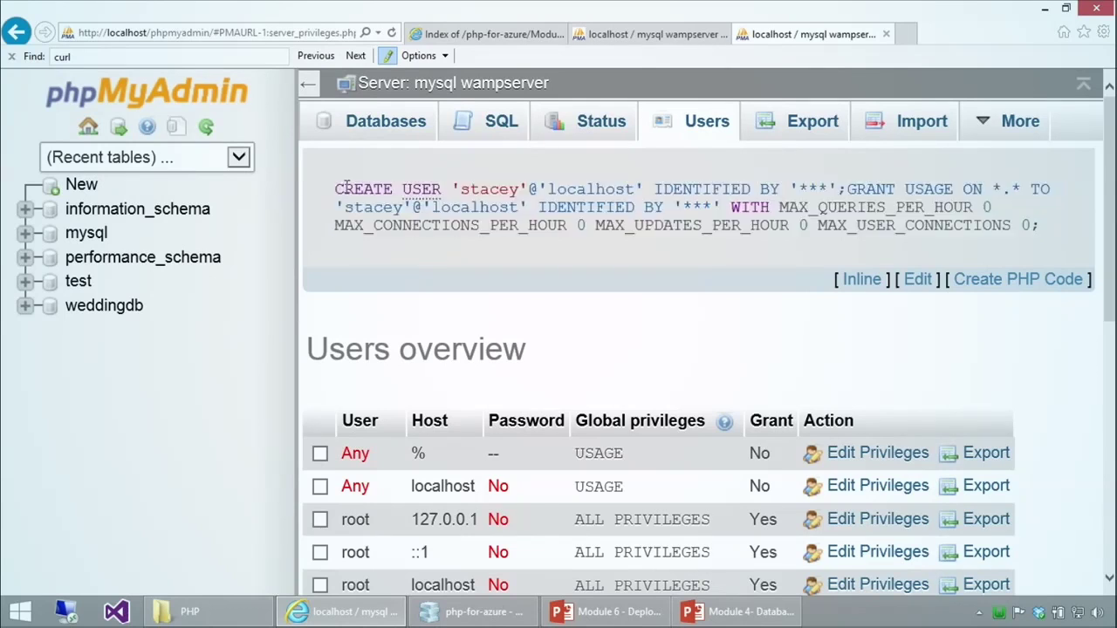
pyautogui.moveTo(334, 190); pyautogui.dragTo(1086, 236)
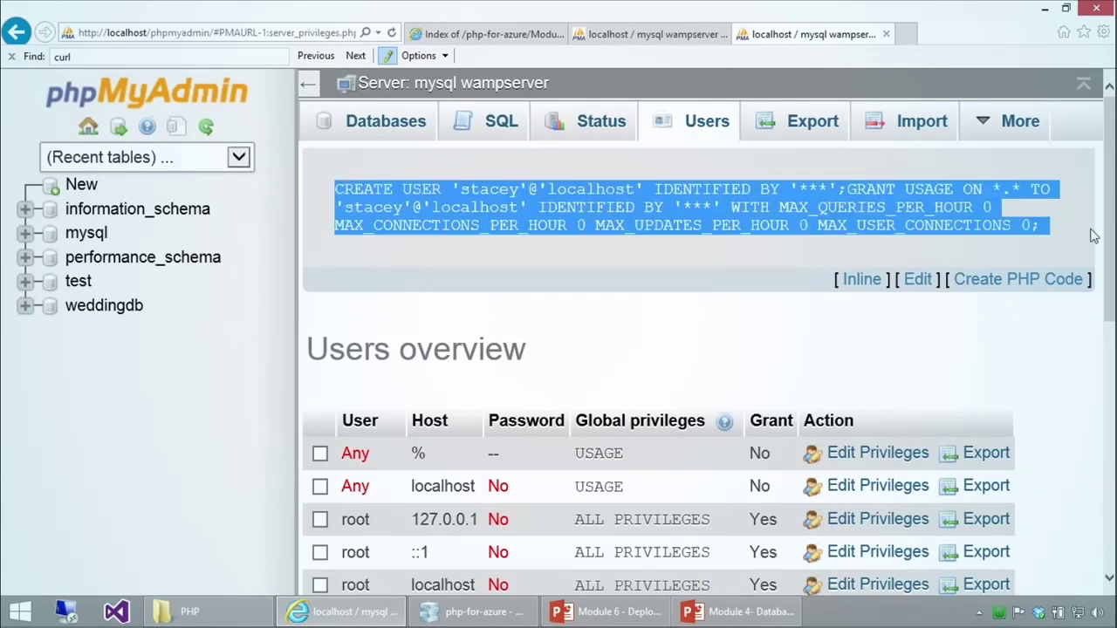
pyautogui.click(550, 185)
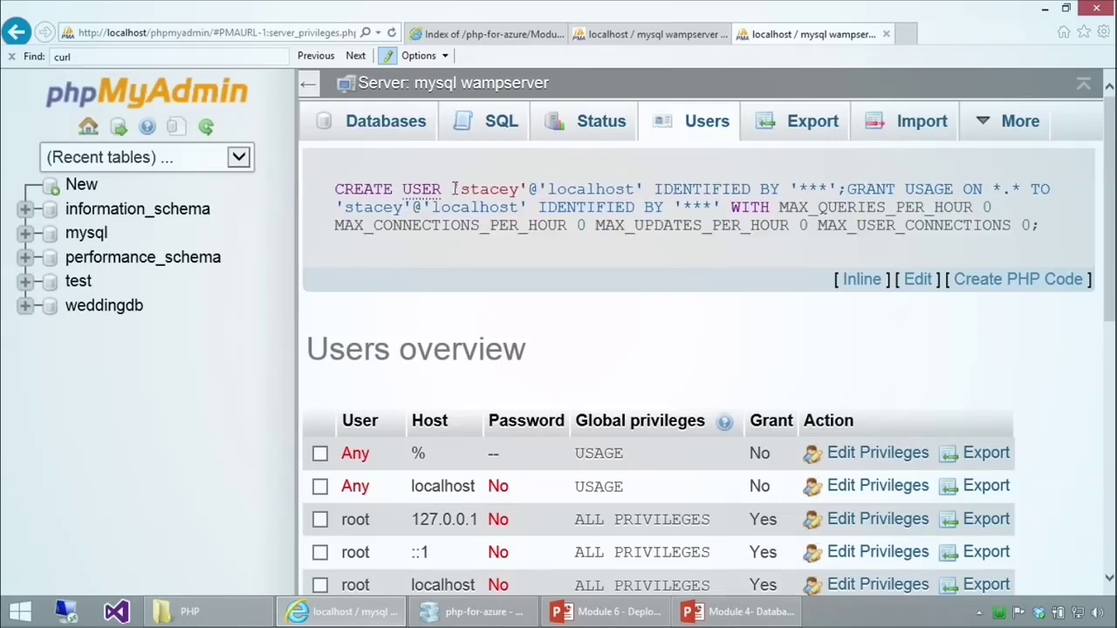
pyautogui.doubleClick(552, 184)
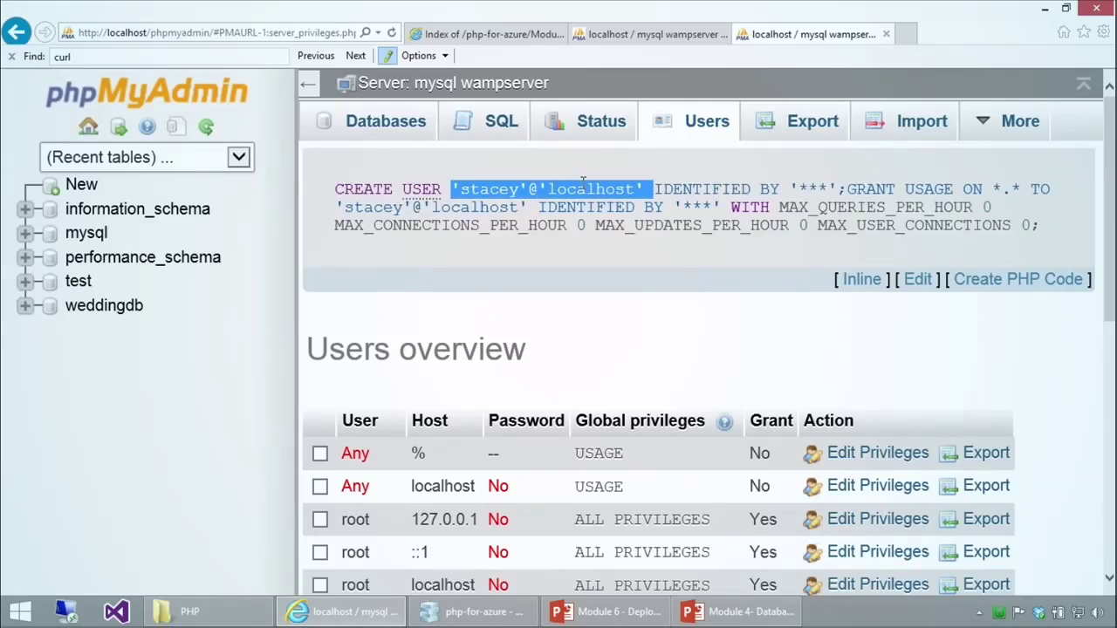
pyautogui.click(521, 204)
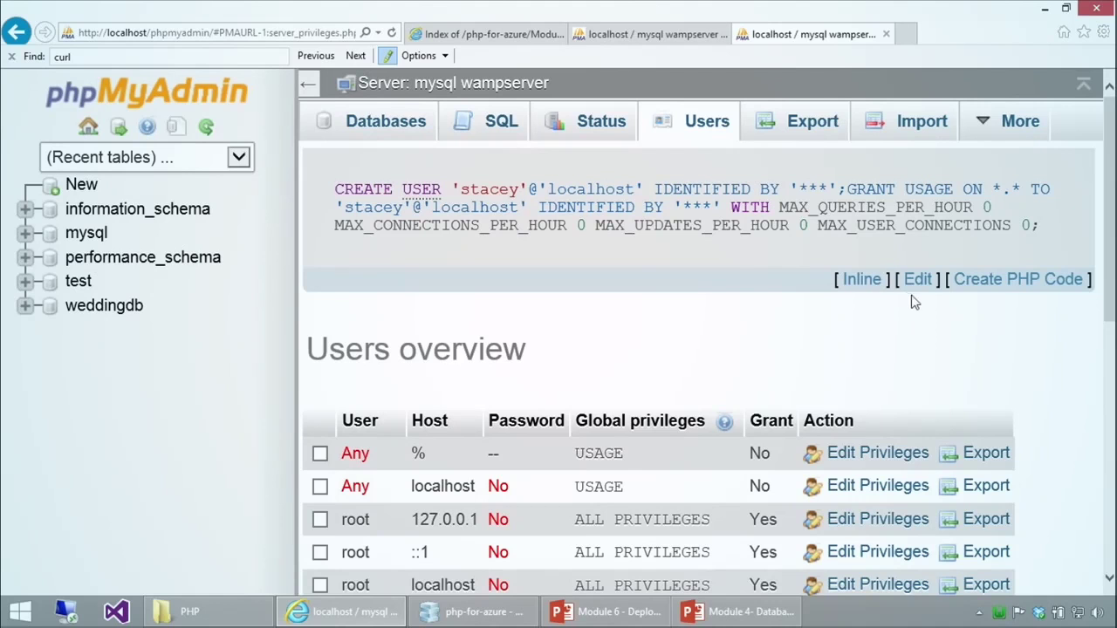
# - Show the user-creation query as PHP code, review its $sql statement, then list the databases
pyautogui.click(997, 280)
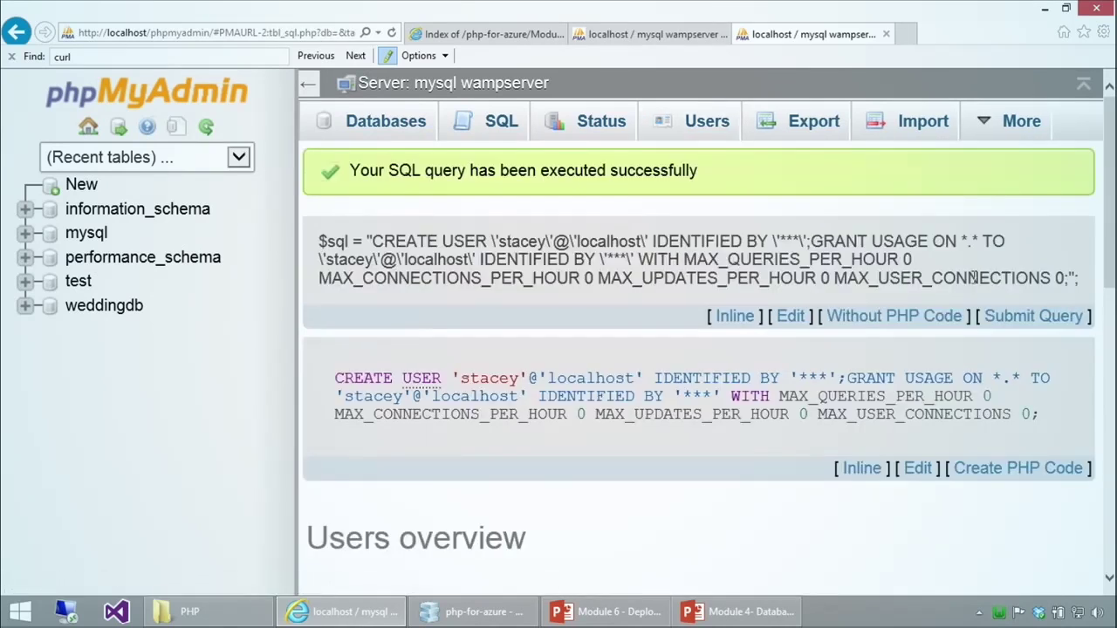
pyautogui.moveTo(1082, 281); pyautogui.dragTo(313, 239)
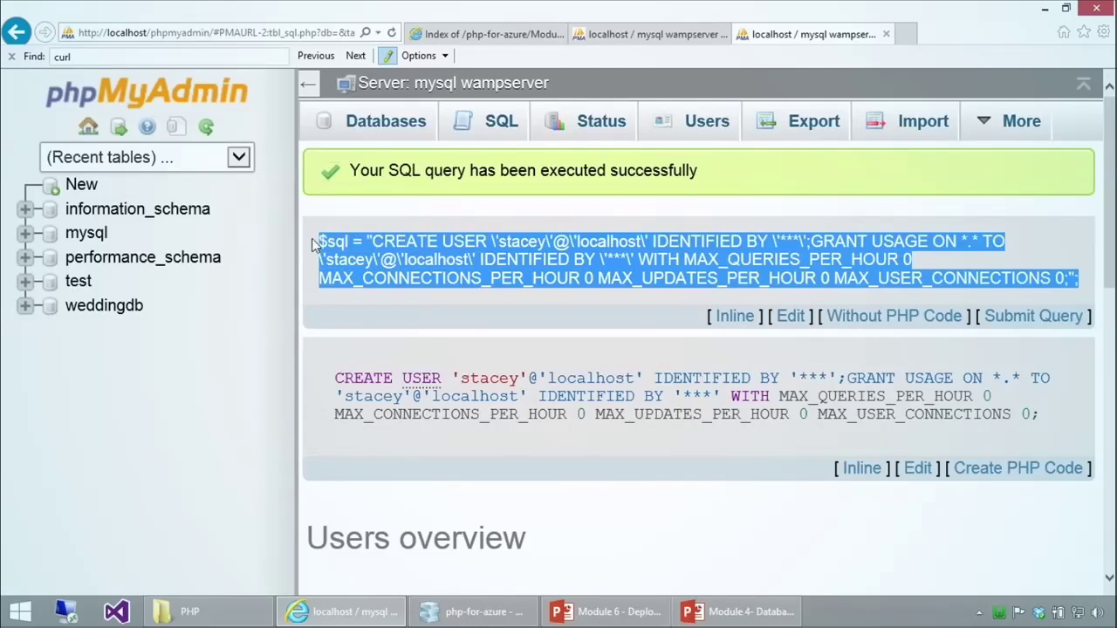
pyautogui.click(314, 240)
pyautogui.moveTo(319, 242); pyautogui.dragTo(1080, 279)
pyautogui.click(1017, 266)
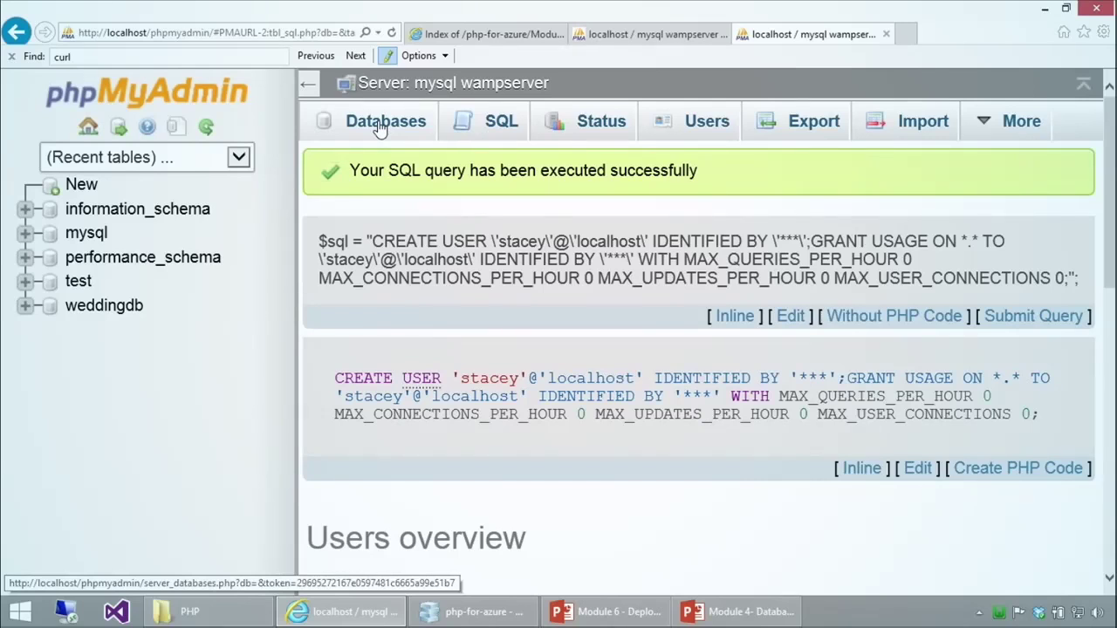
pyautogui.hotkey('ctrl', '0')
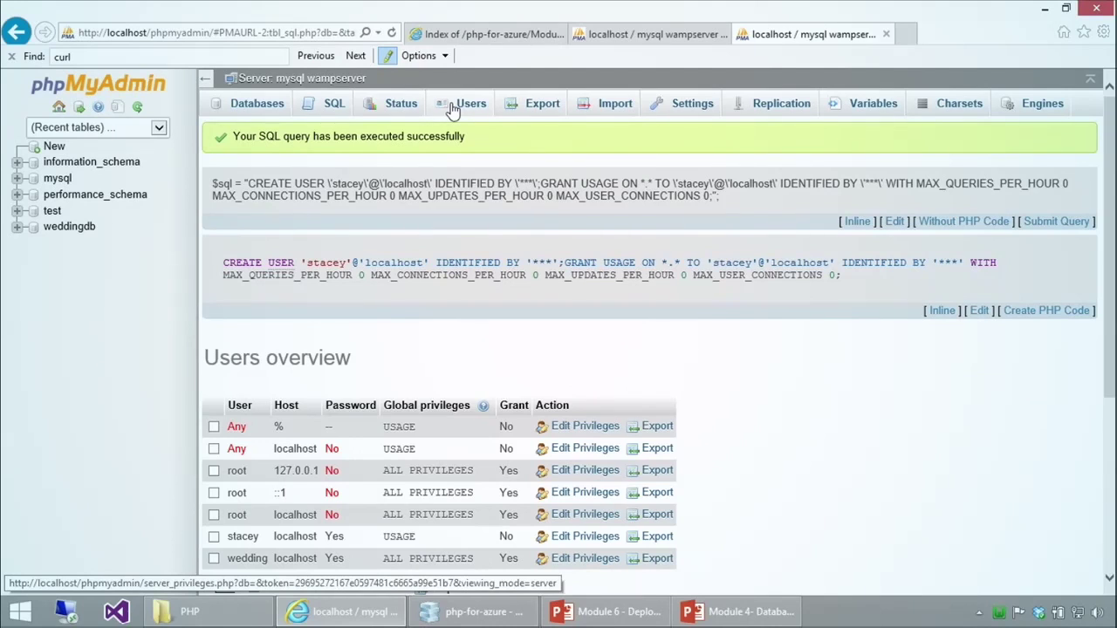
pyautogui.click(252, 119)
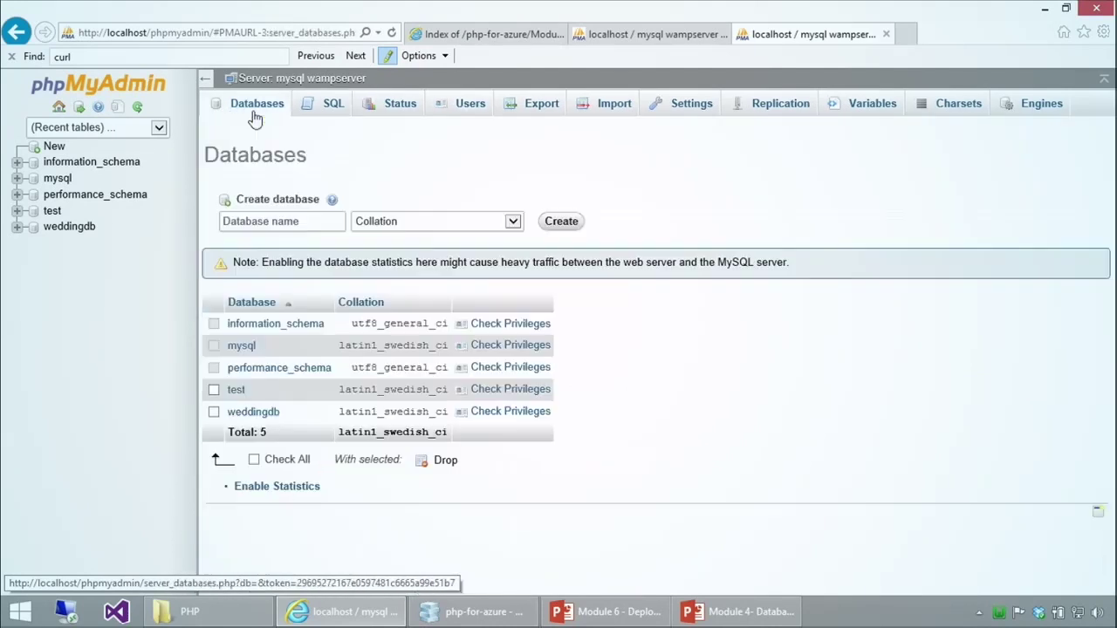
# - Create a database named mydb, keeping the default collation, and open it
pyautogui.click(271, 221)
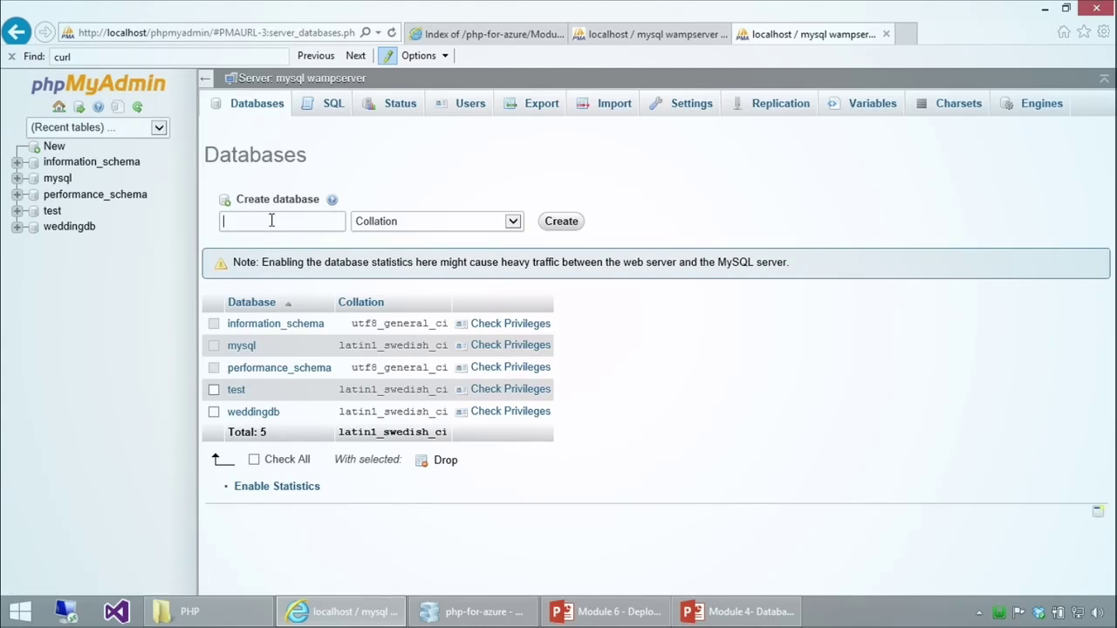
pyautogui.write('mydb')
pyautogui.click(486, 225)
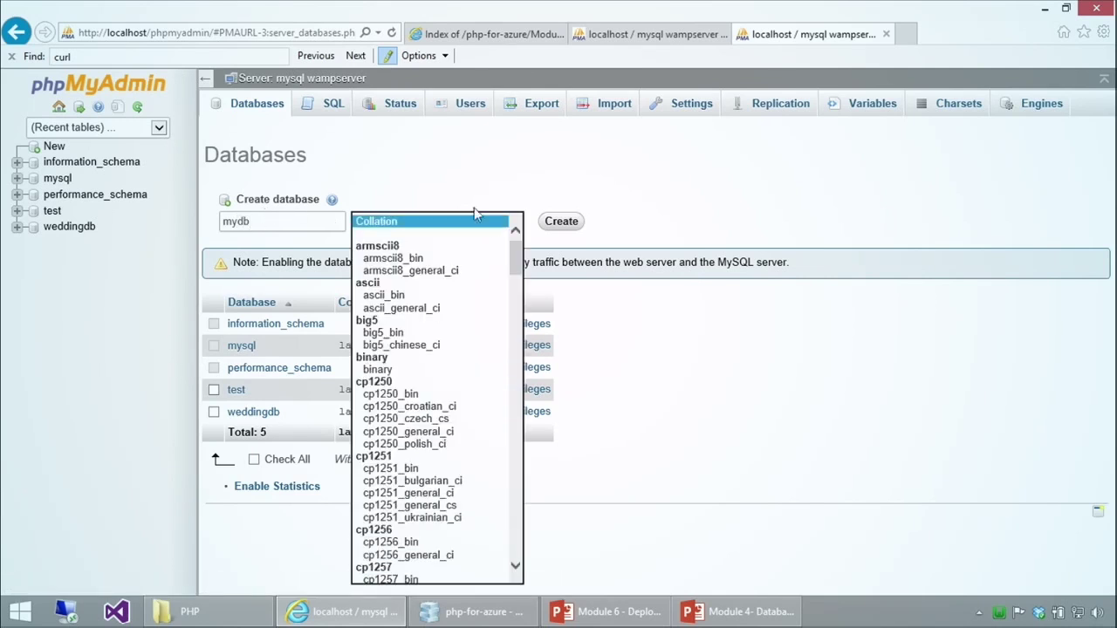
pyautogui.click(474, 179)
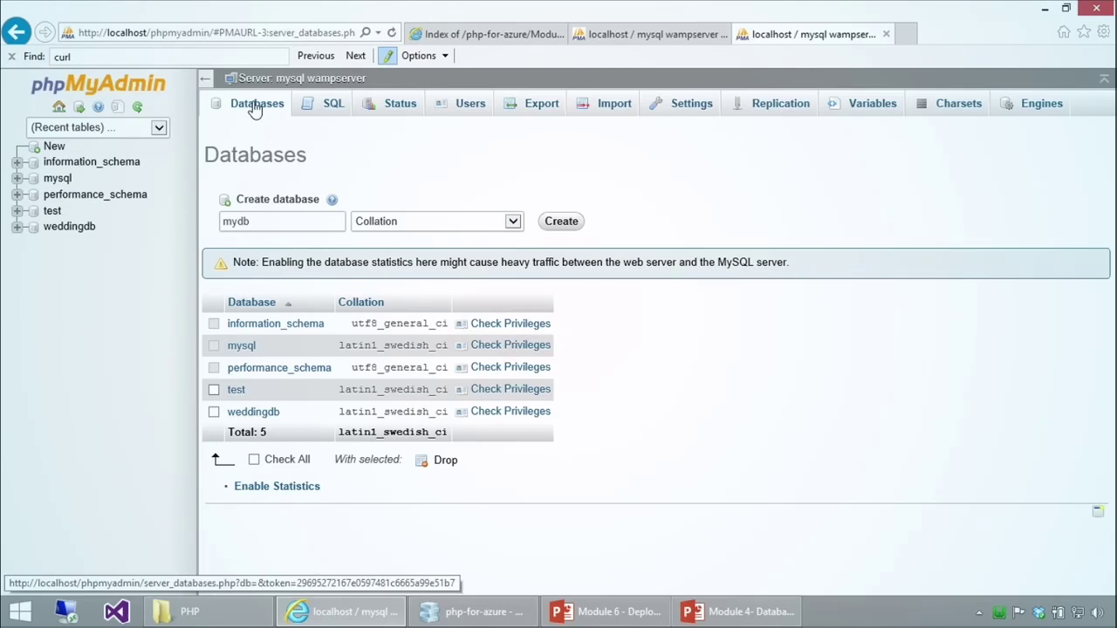
pyautogui.moveTo(288, 221); pyautogui.dragTo(208, 214)
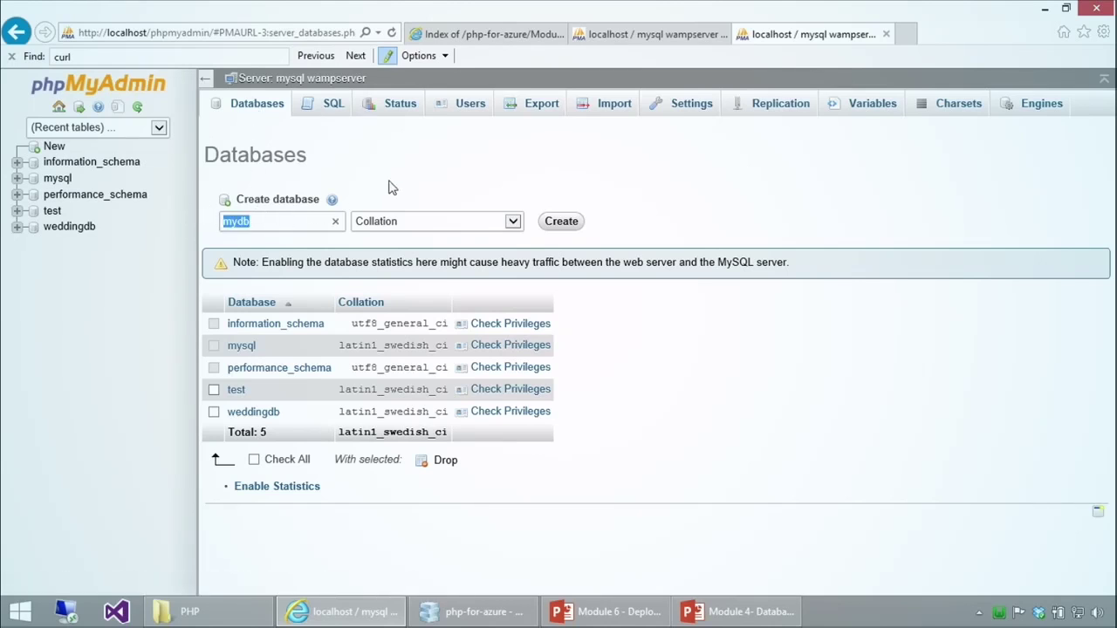
pyautogui.click(428, 224)
pyautogui.scroll(-4, 441, 421)
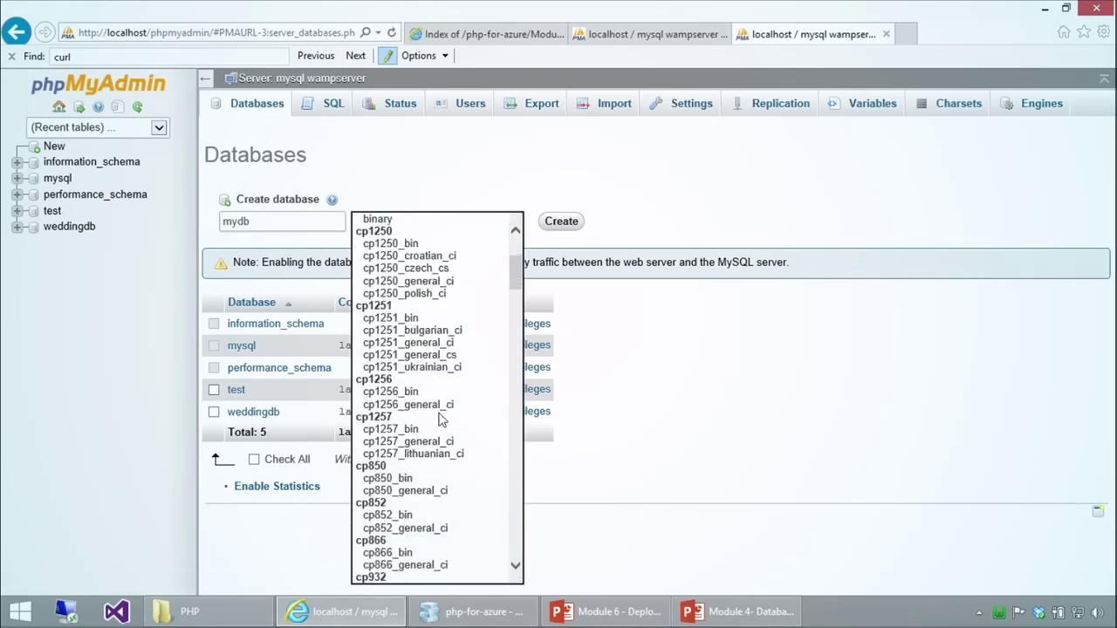
pyautogui.scroll(-15, 441, 421)
pyautogui.scroll(-20, 441, 410)
pyautogui.scroll(-3, 440, 410)
pyautogui.click(768, 214)
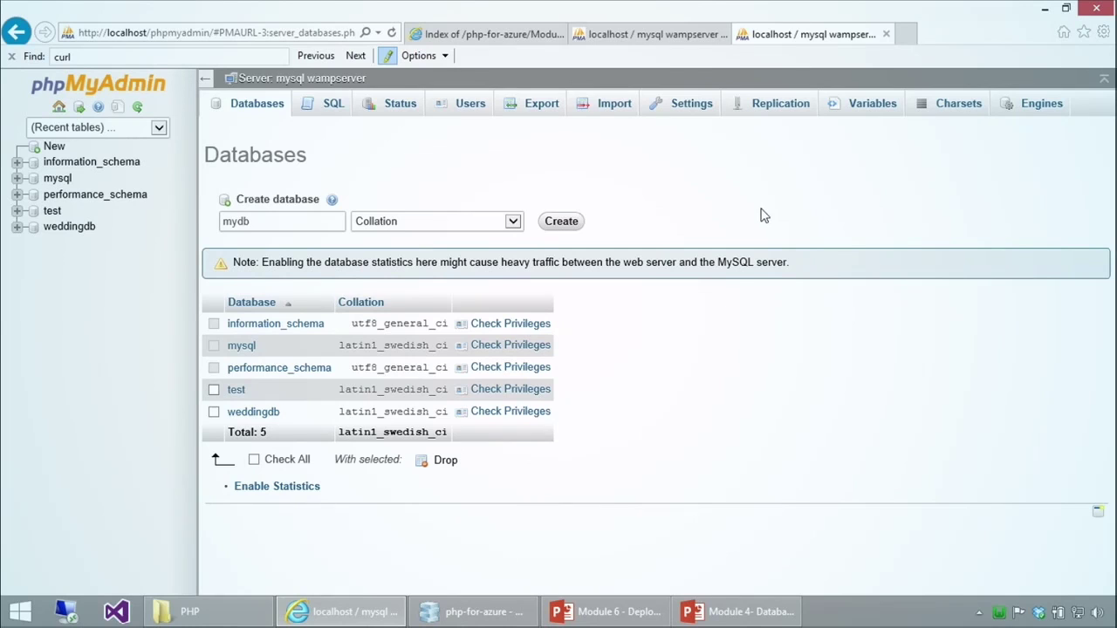
pyautogui.click(561, 224)
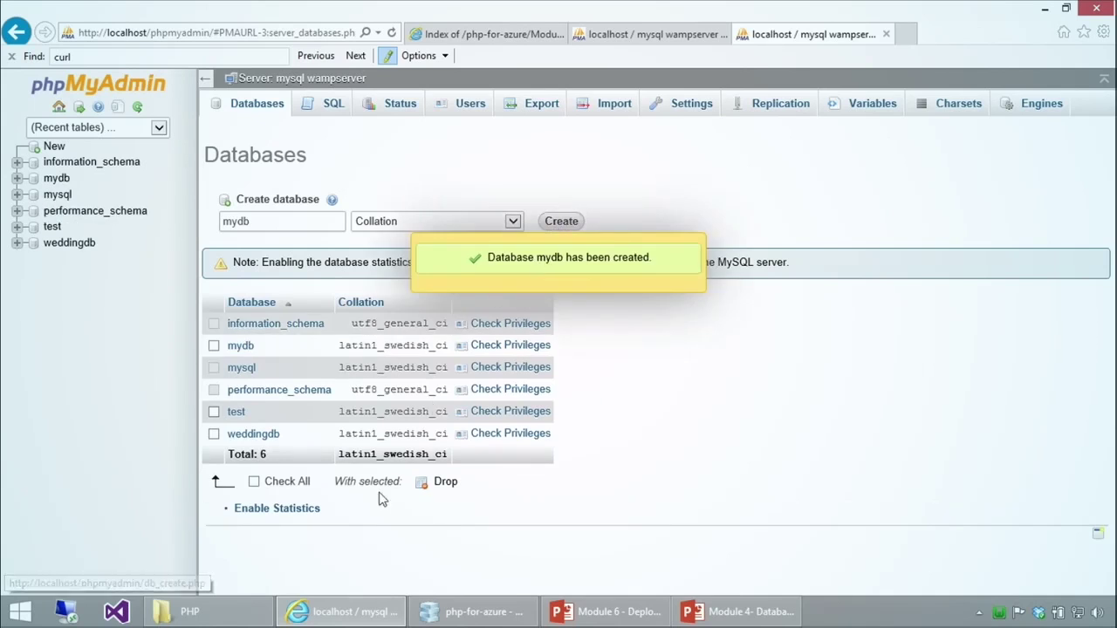
pyautogui.click(576, 267)
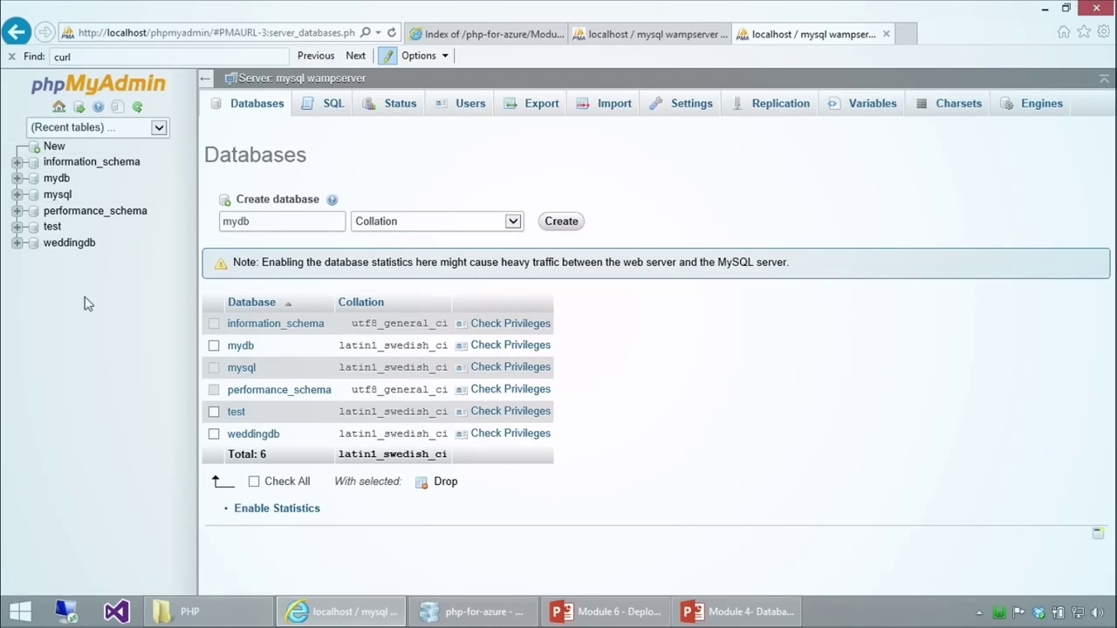
pyautogui.click(48, 177)
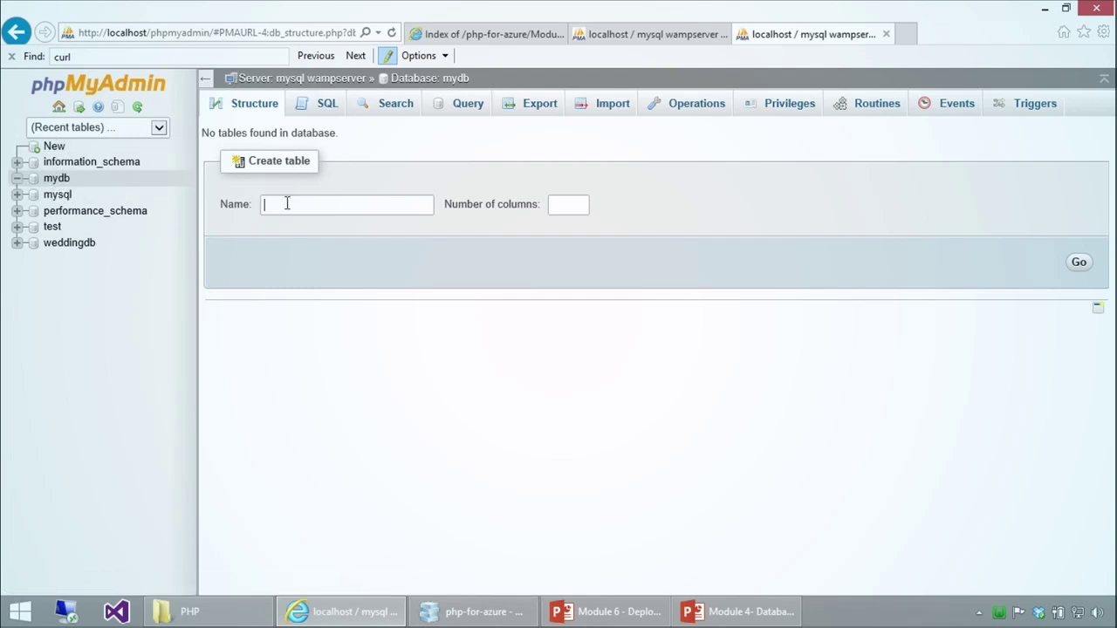
# - Start table mytable with 4 columns and name the first column id
pyautogui.write('mytable')
pyautogui.press('BackSpace')
pyautogui.press('BackSpace')
pyautogui.write('le')
pyautogui.press('Tab')
pyautogui.write('4')
pyautogui.click(1089, 271)
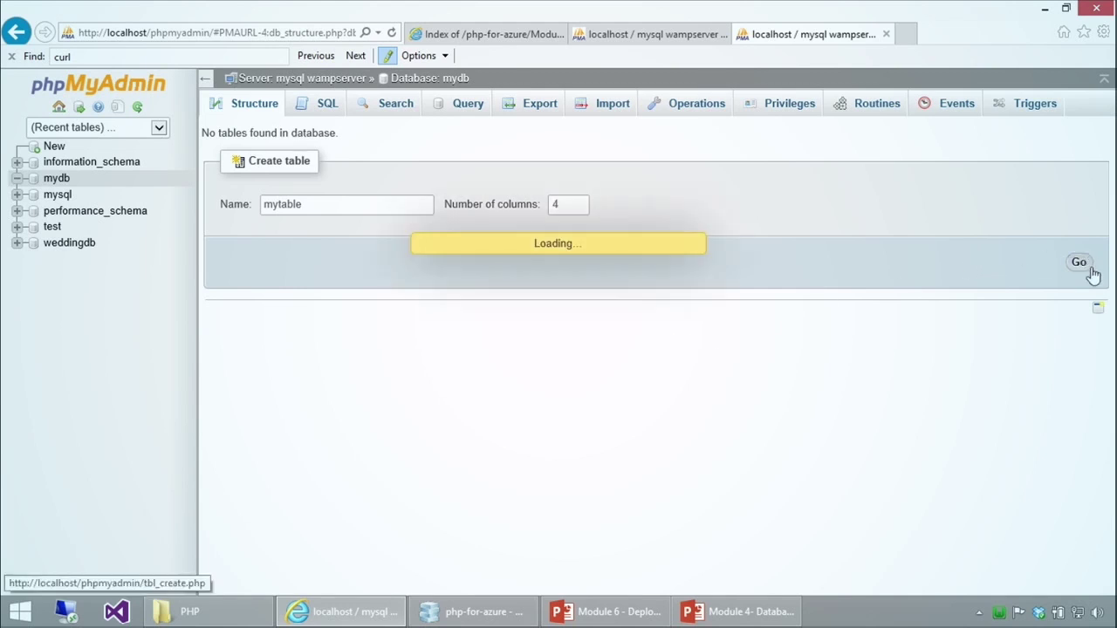
pyautogui.click(276, 206)
pyautogui.write('id')
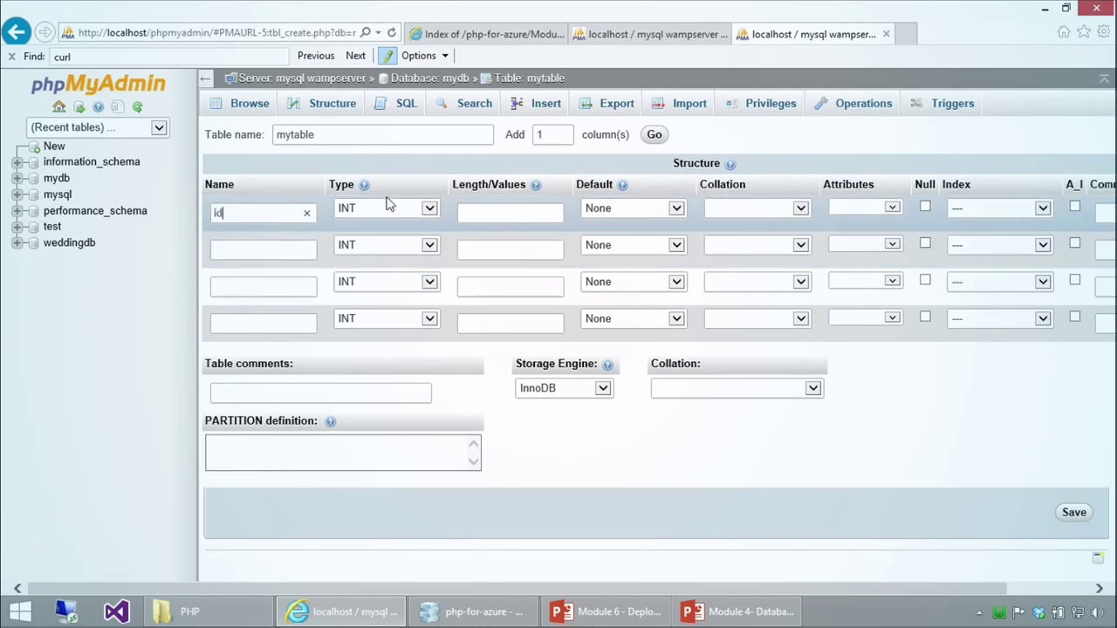
# - Define column id as INT length 255 and column name as VARCHAR 255
pyautogui.click(388, 207)
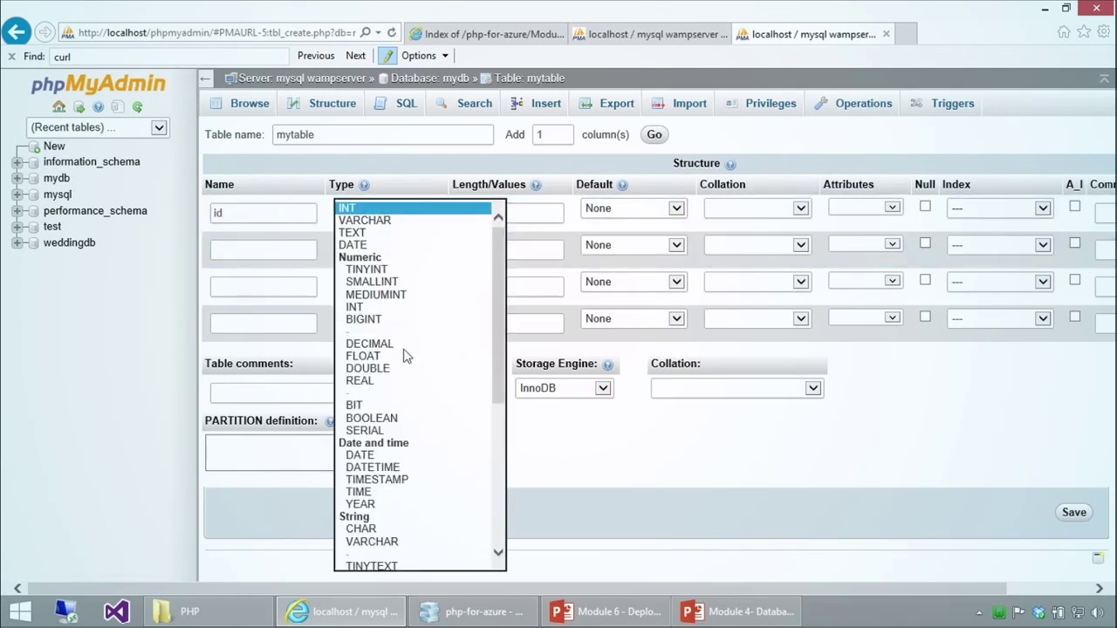
pyautogui.click(494, 245)
pyautogui.click(504, 213)
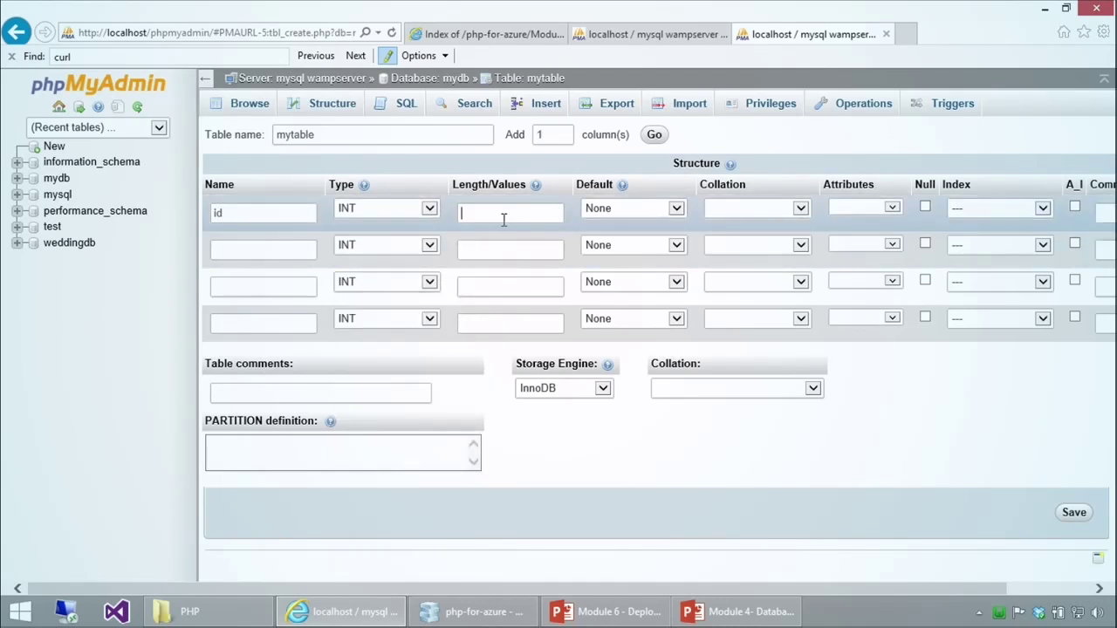
pyautogui.write('255')
pyautogui.click(270, 251)
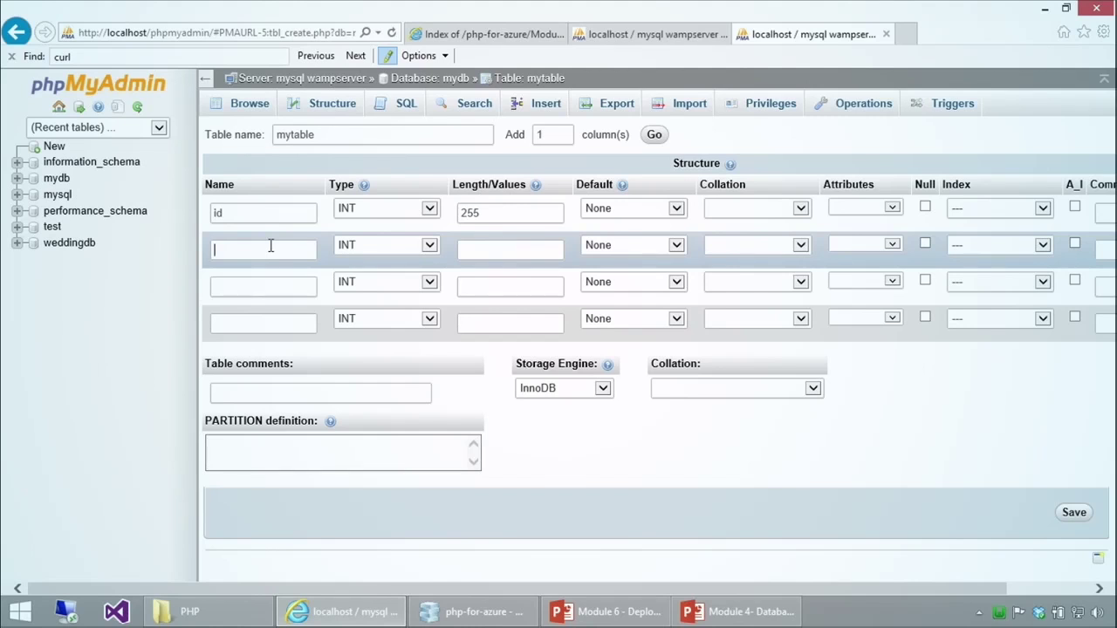
pyautogui.write('name')
pyautogui.click(380, 250)
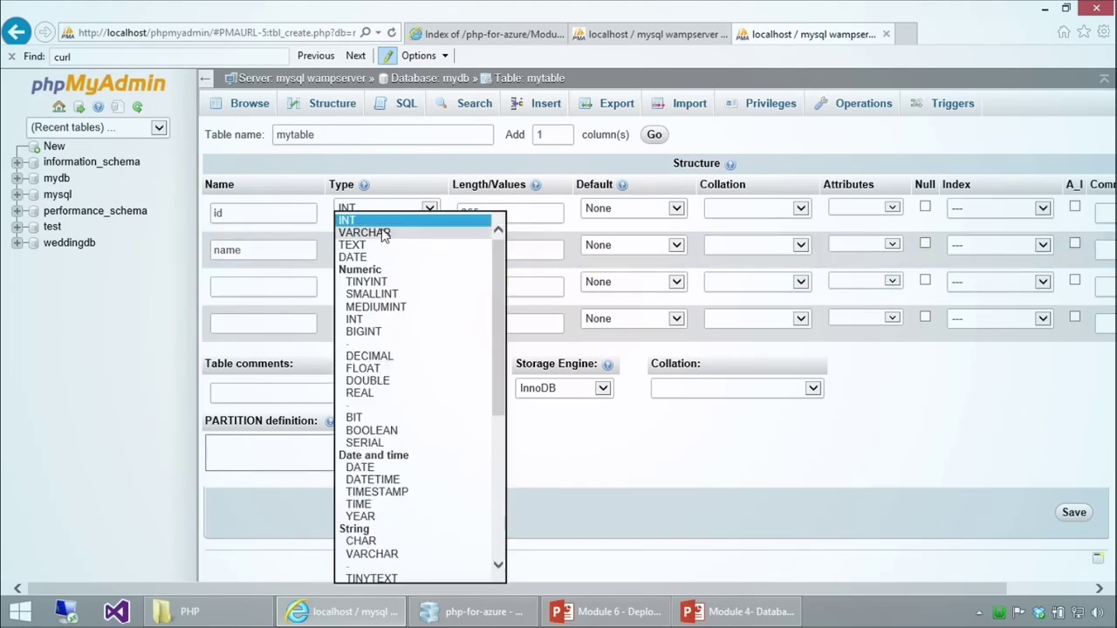
pyautogui.click(362, 232)
pyautogui.click(535, 254)
pyautogui.write('255')
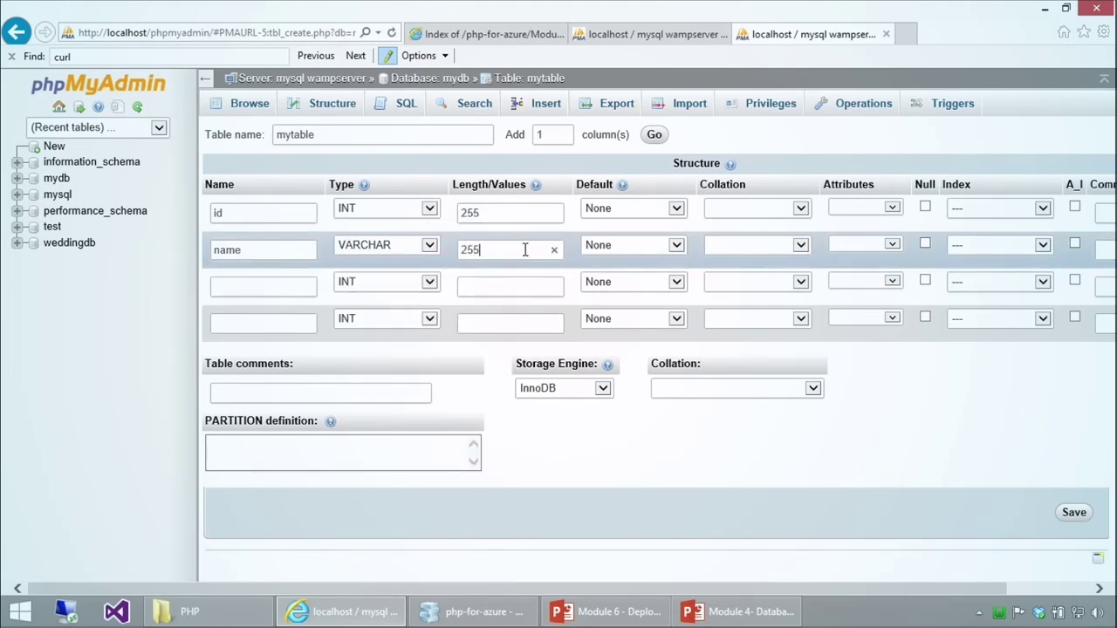
# - Define column attending as TINYINT and column guest as VARCHAR 255
pyautogui.click(255, 288)
pyautogui.write('attending')
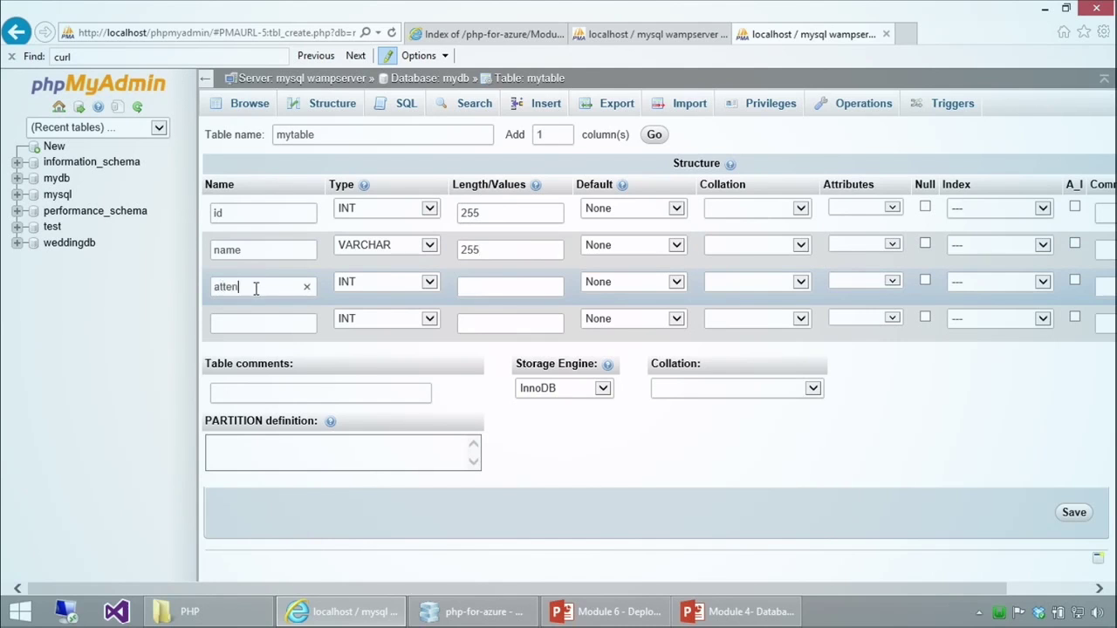
pyautogui.click(427, 282)
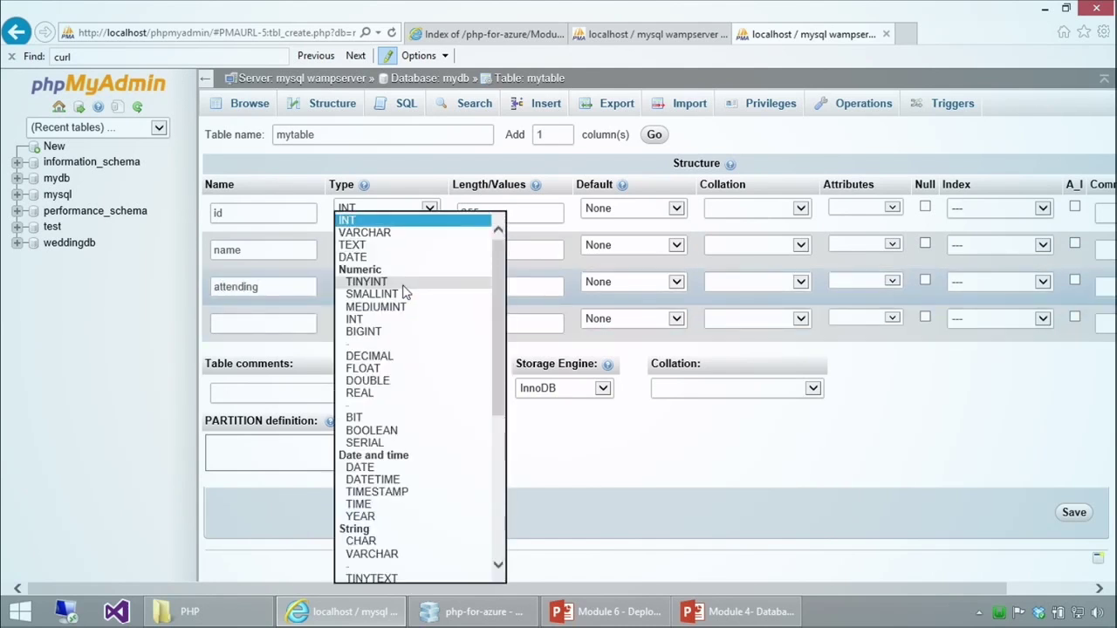
pyautogui.click(403, 283)
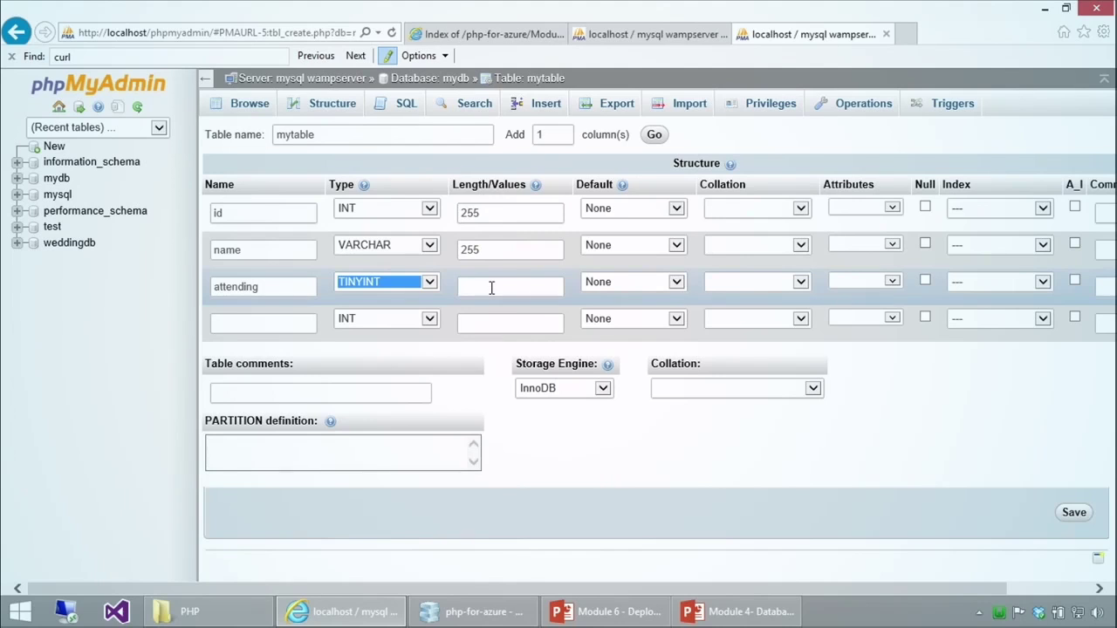
pyautogui.click(269, 321)
pyautogui.write('guest')
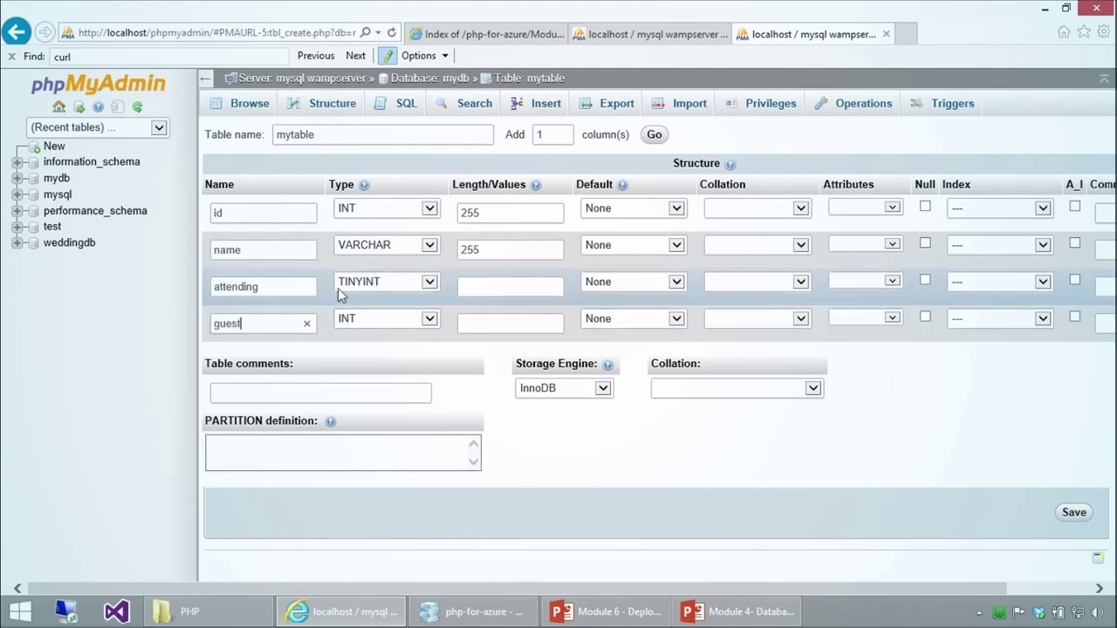
pyautogui.click(377, 320)
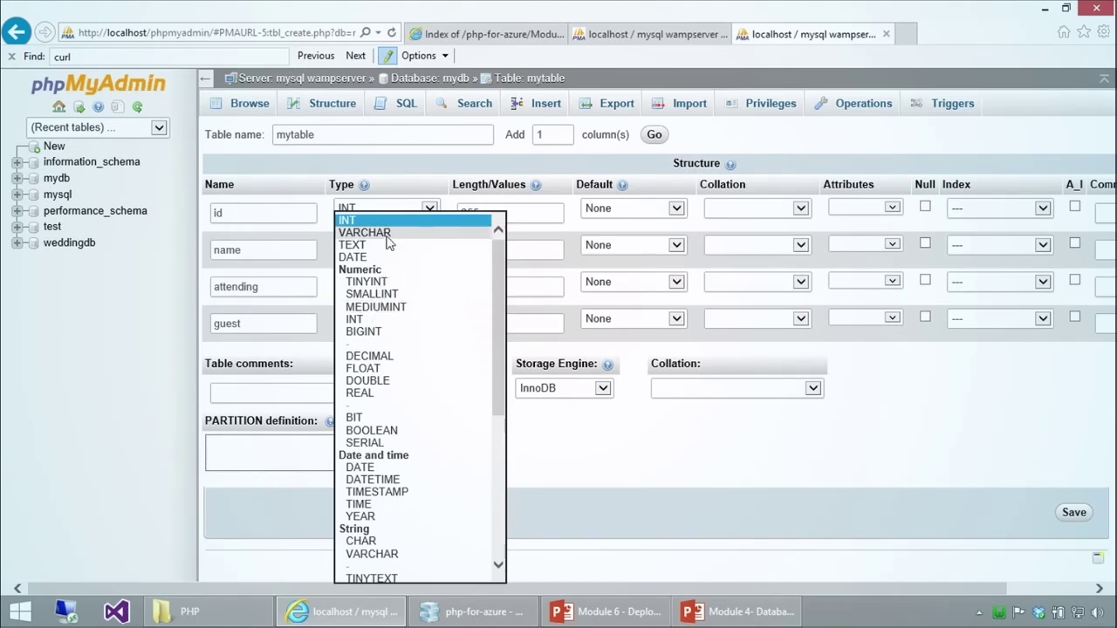
pyautogui.click(384, 234)
pyautogui.click(517, 328)
pyautogui.write('255')
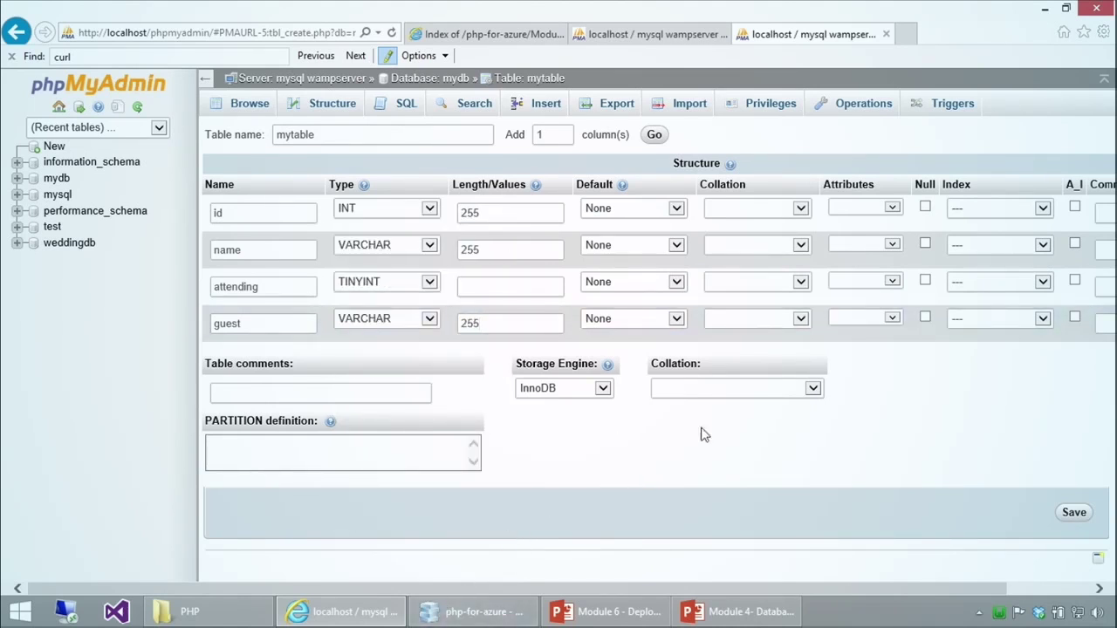
pyautogui.click(974, 212)
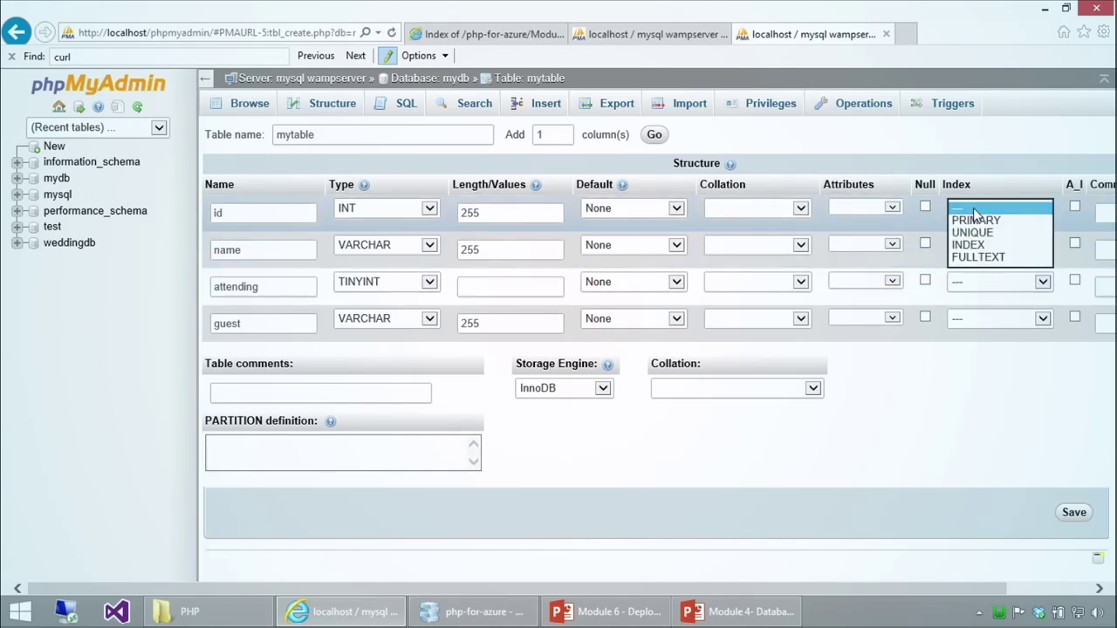
# - Make id the PRIMARY index with auto-increment
pyautogui.click(975, 220)
pyautogui.click(1074, 207)
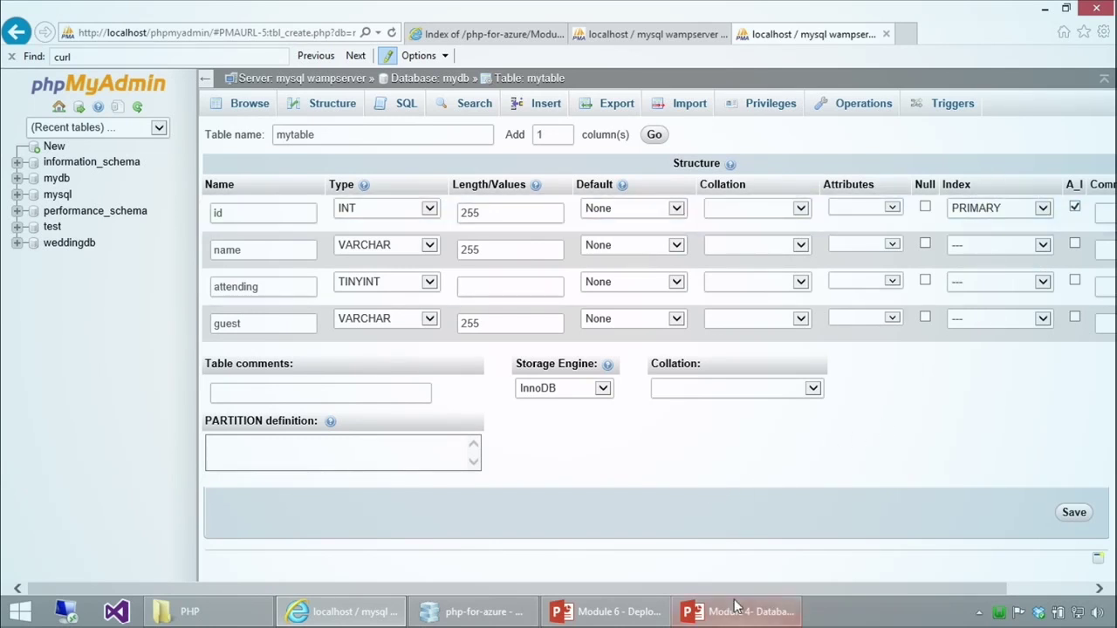
pyautogui.moveTo(794, 585); pyautogui.dragTo(877, 586)
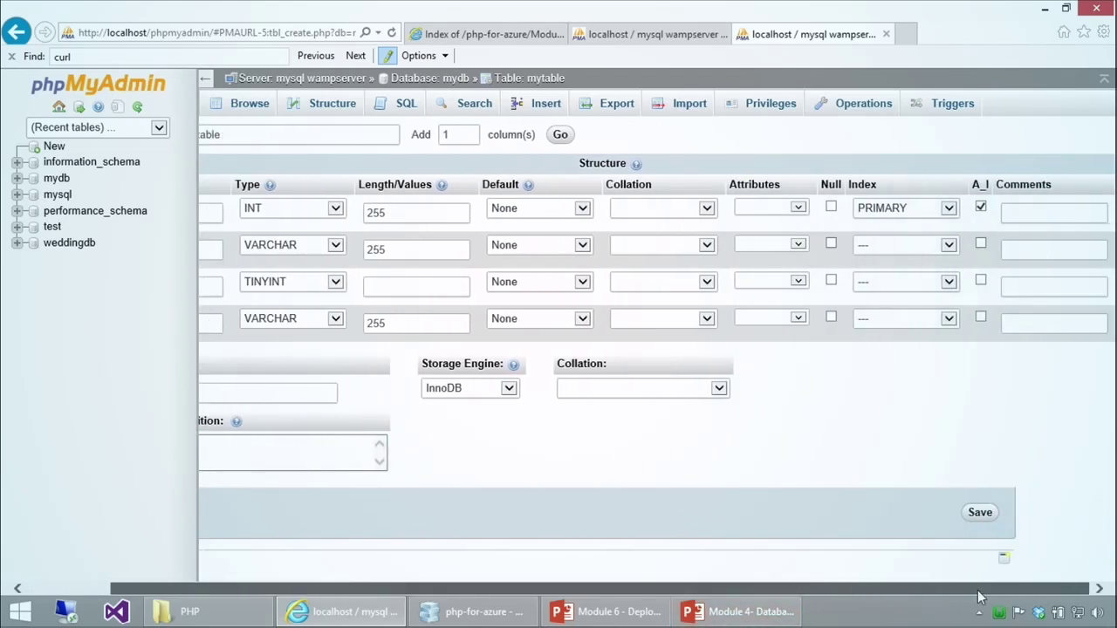
pyautogui.click(882, 217)
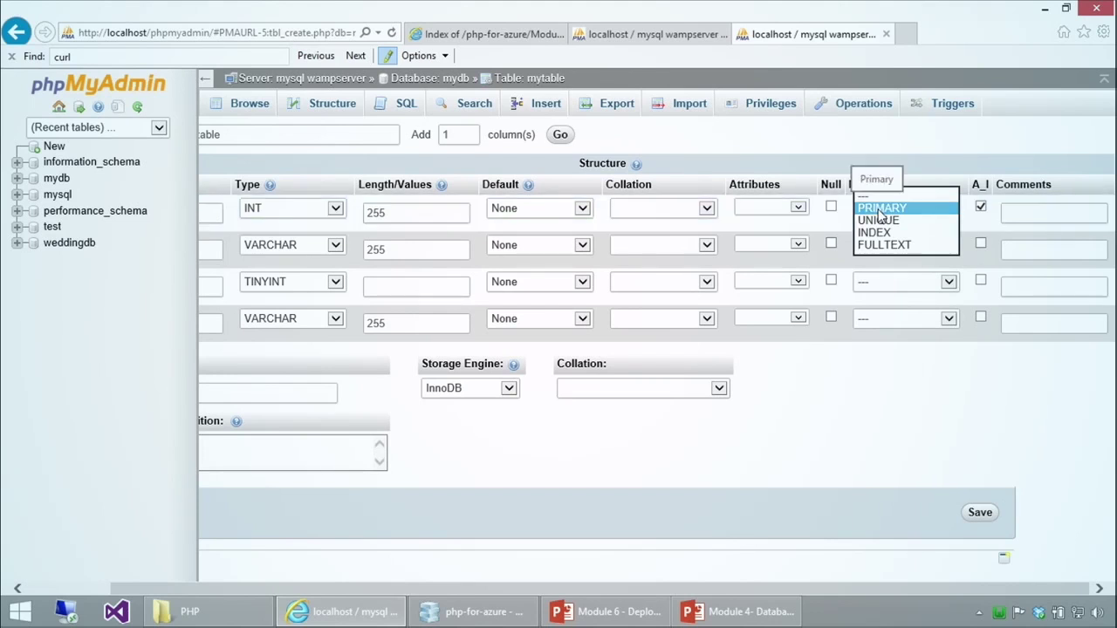
pyautogui.click(912, 209)
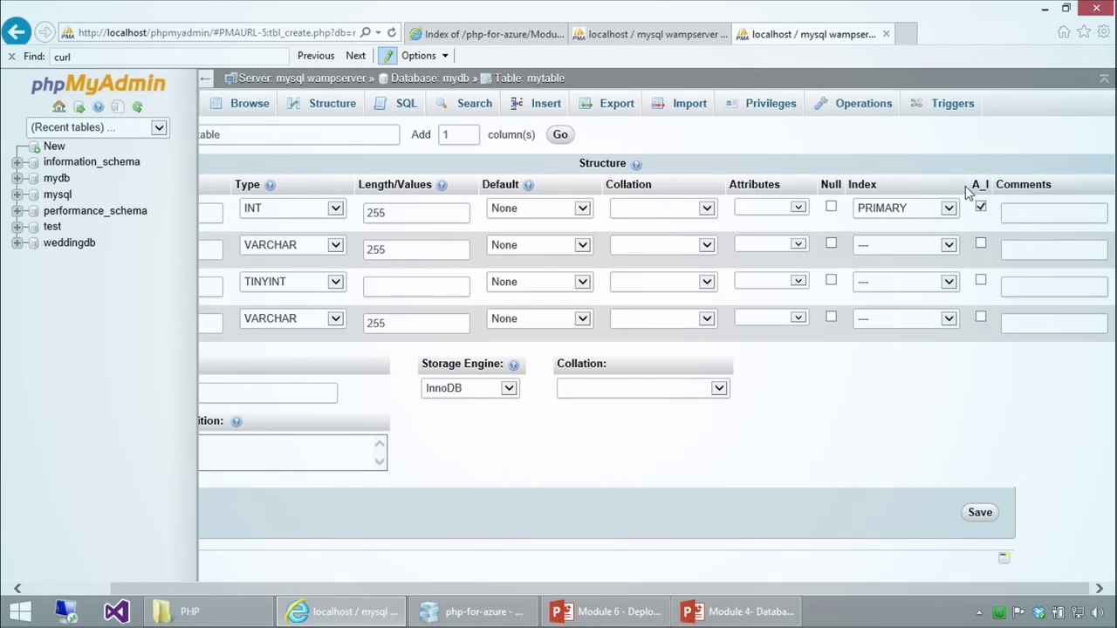
# - Keep InnoDB and the default collation, save mytable, and open its Insert form
pyautogui.click(509, 390)
pyautogui.click(507, 411)
pyautogui.moveTo(1051, 590); pyautogui.dragTo(939, 594)
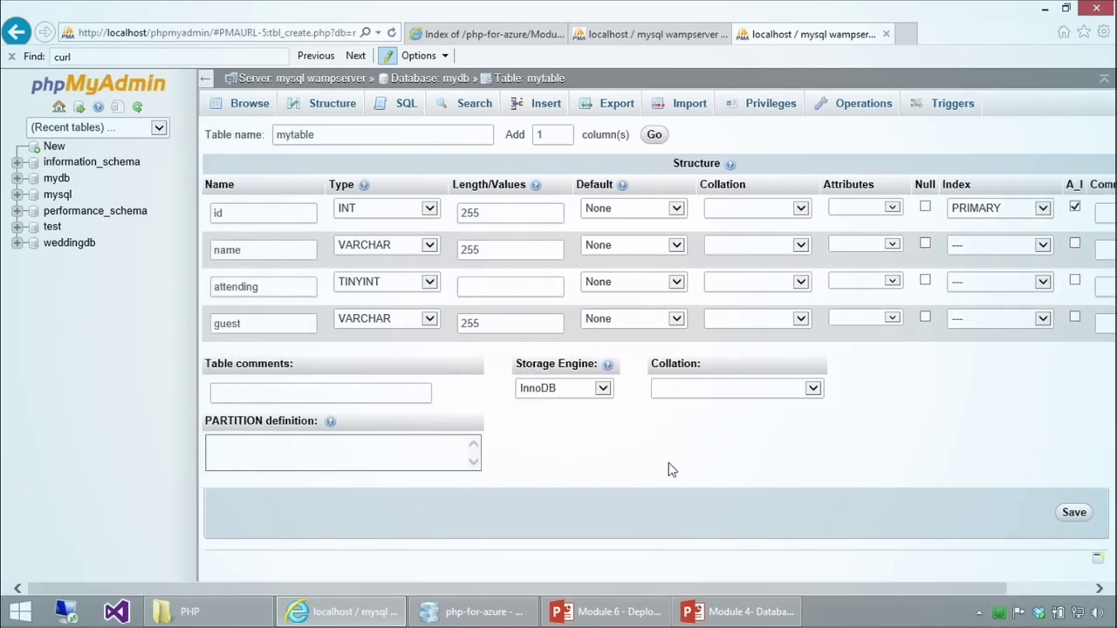
pyautogui.click(361, 394)
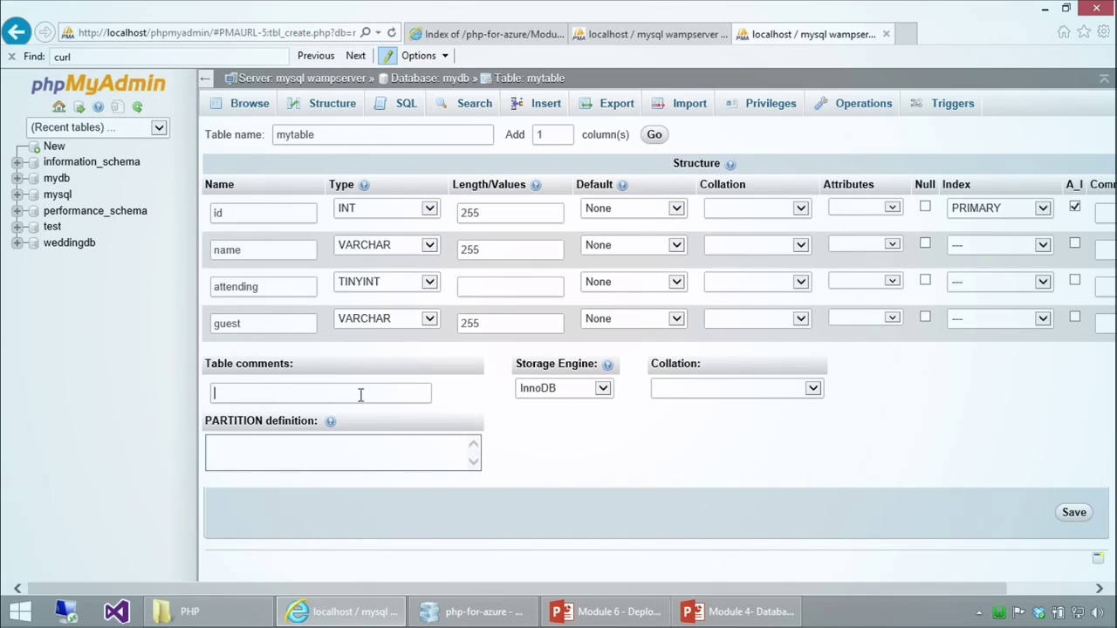
pyautogui.click(579, 393)
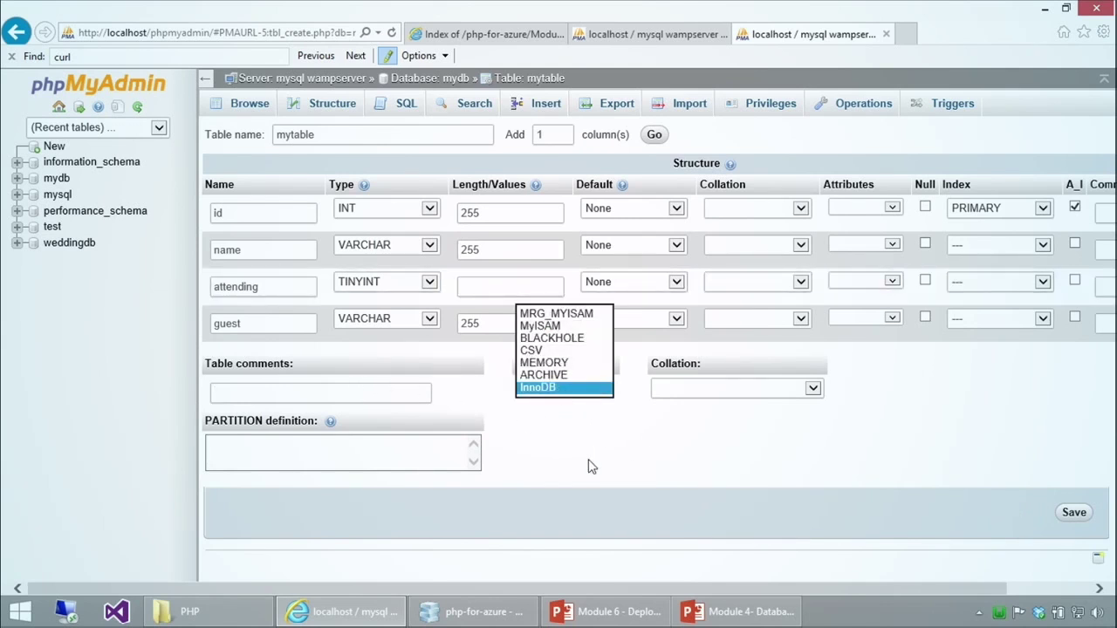
pyautogui.click(636, 486)
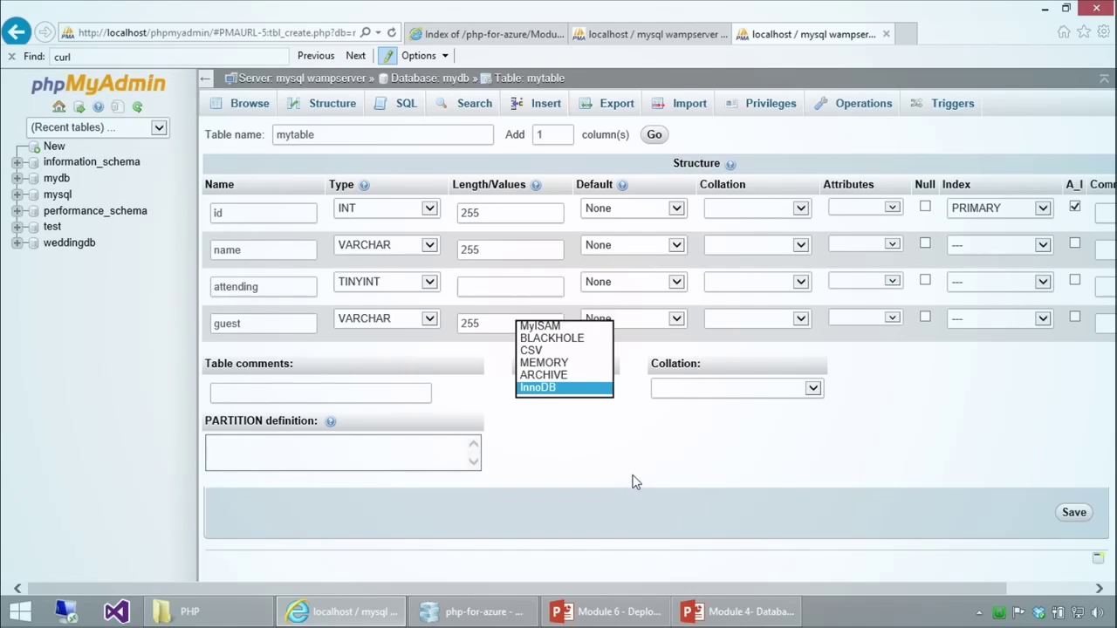
pyautogui.click(684, 402)
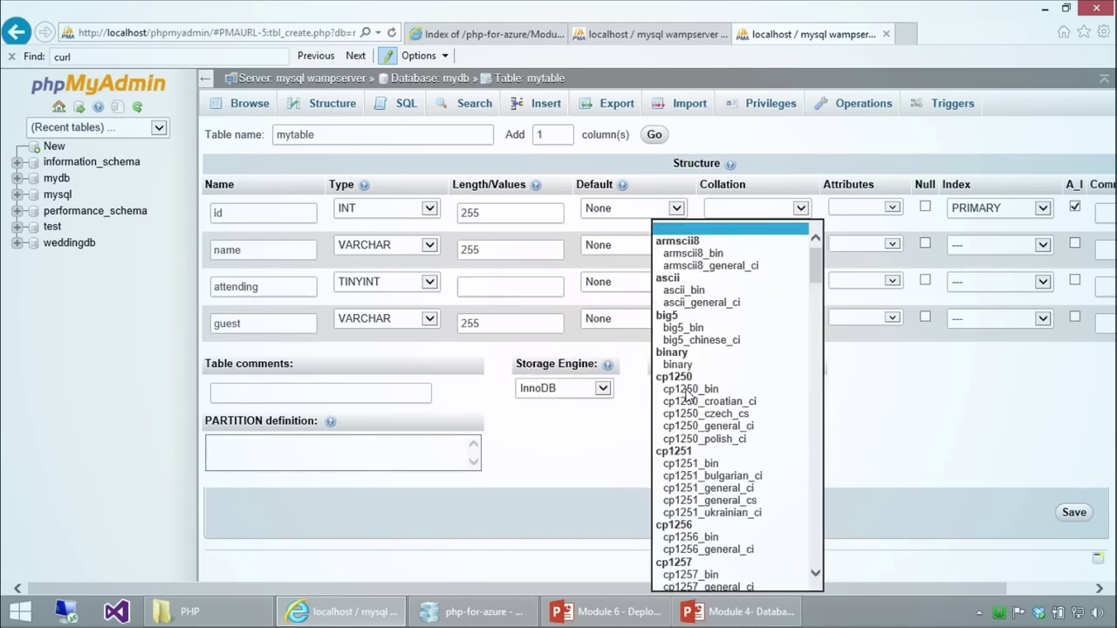
pyautogui.click(608, 430)
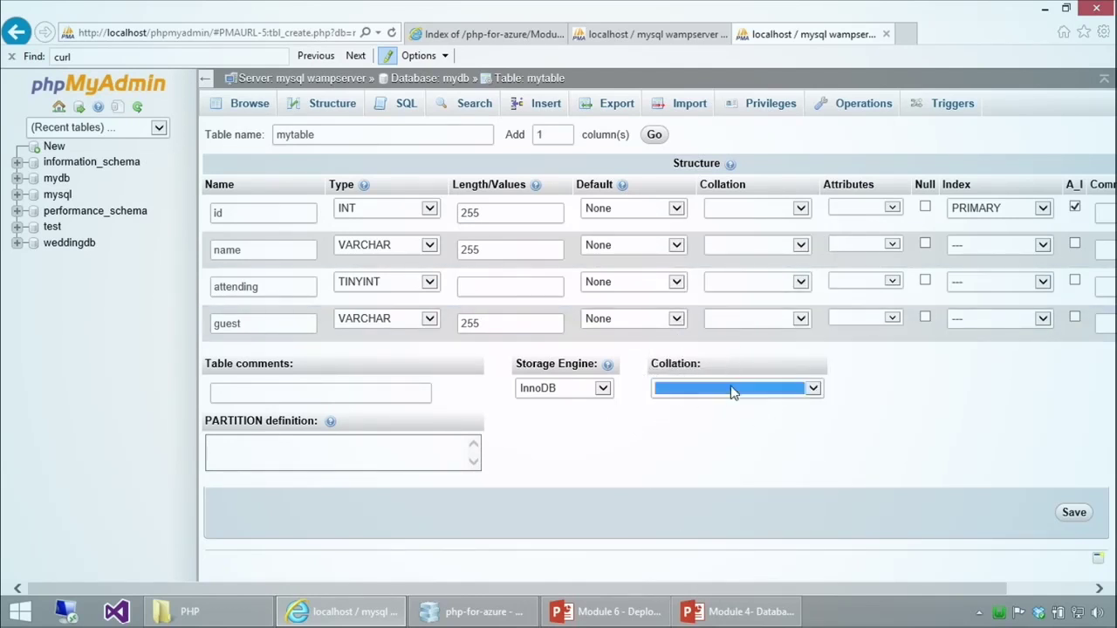
pyautogui.click(732, 389)
pyautogui.scroll(-4, 721, 427)
pyautogui.scroll(4, 705, 413)
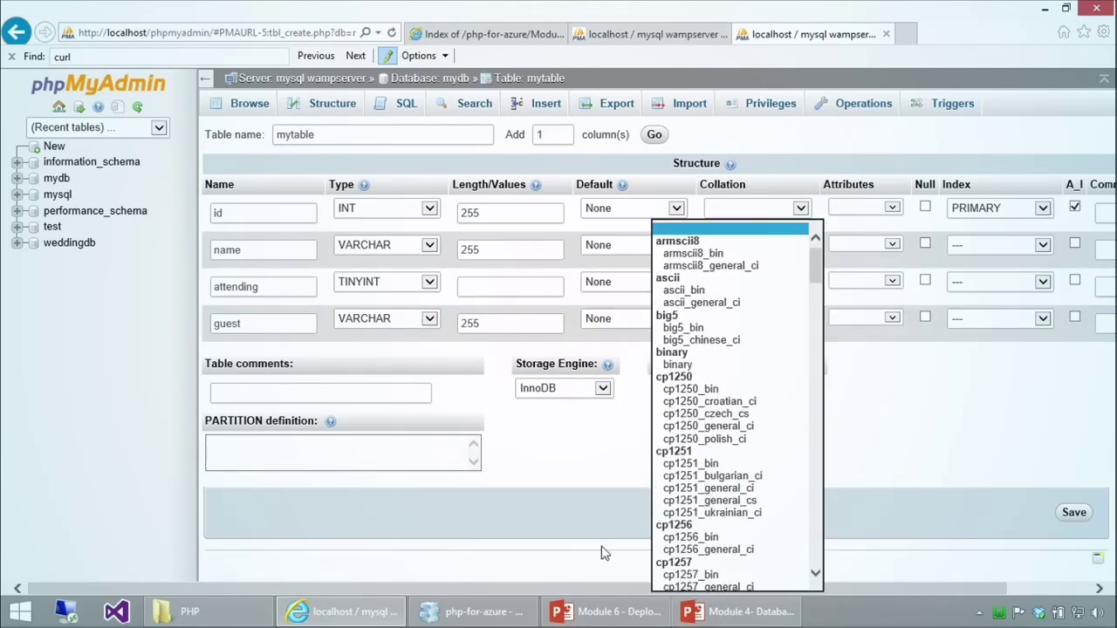
pyautogui.click(602, 462)
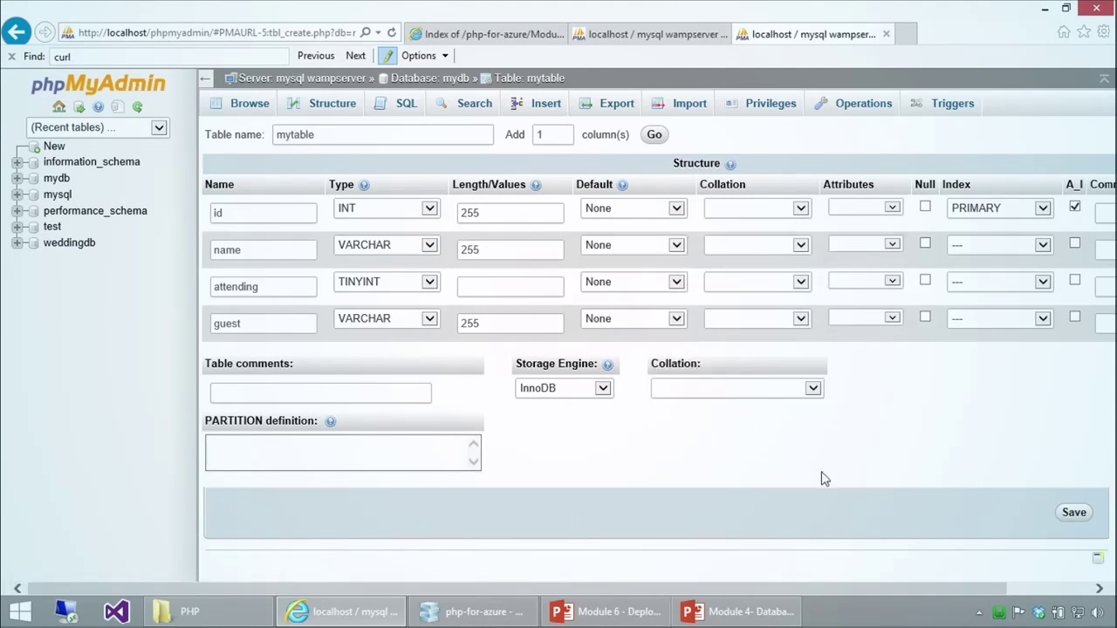
pyautogui.click(1062, 515)
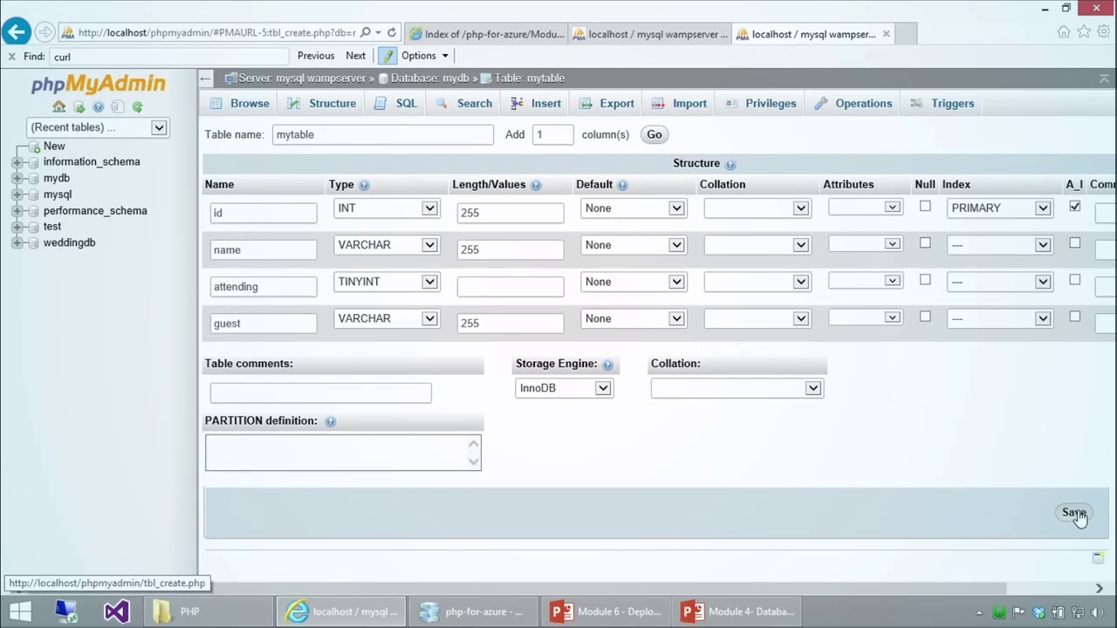
pyautogui.click(1076, 514)
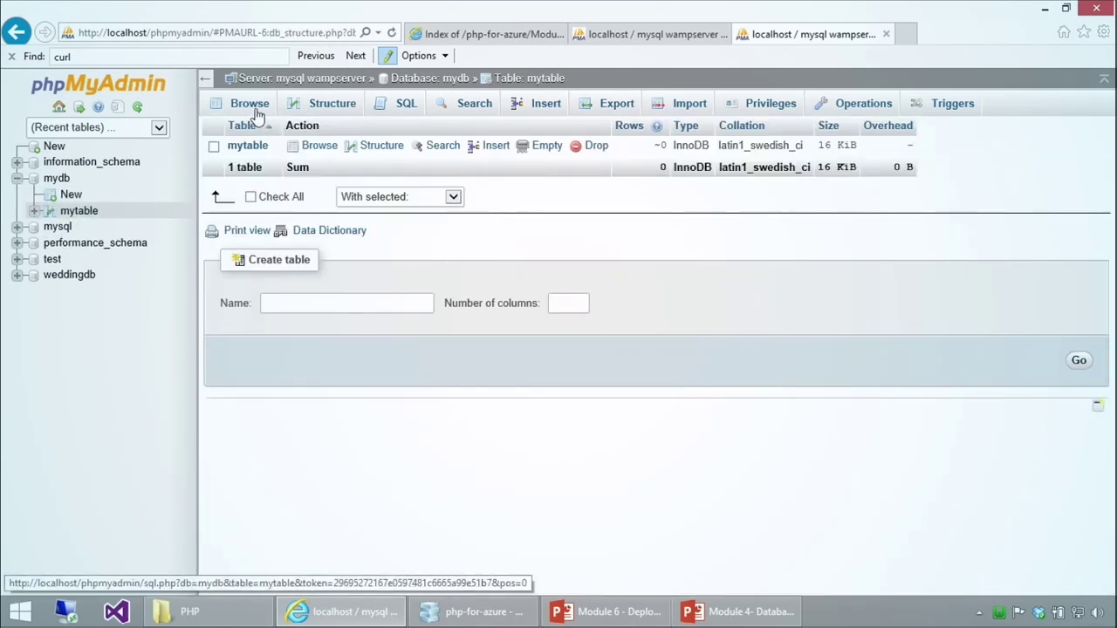
pyautogui.click(543, 108)
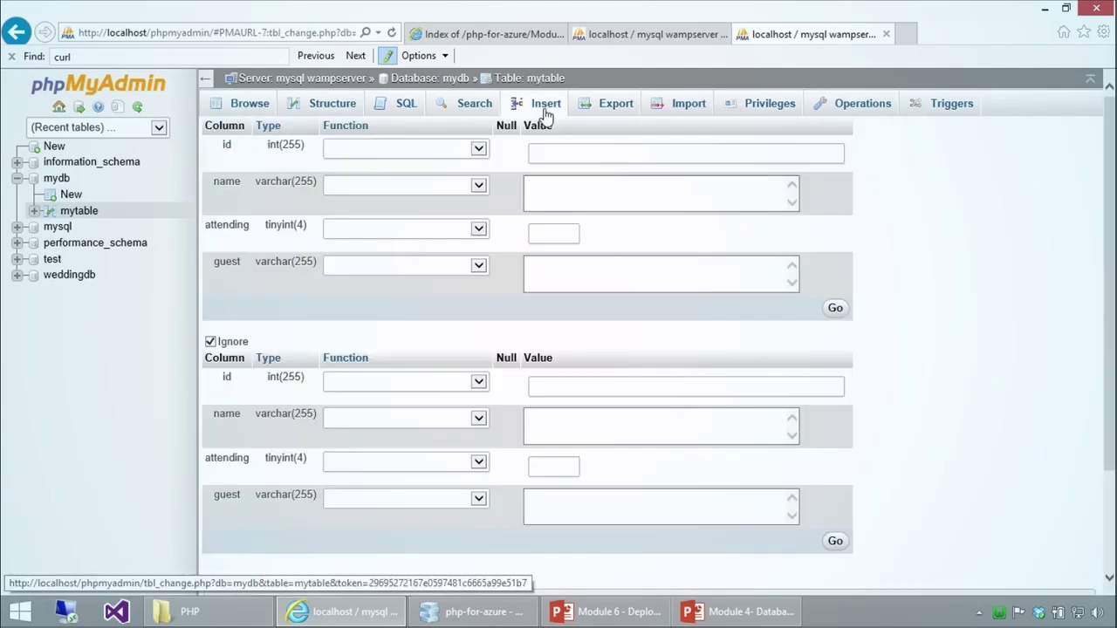
# - Insert a row with the person's name, attending 1 and guest 'A guest name'
pyautogui.click(582, 200)
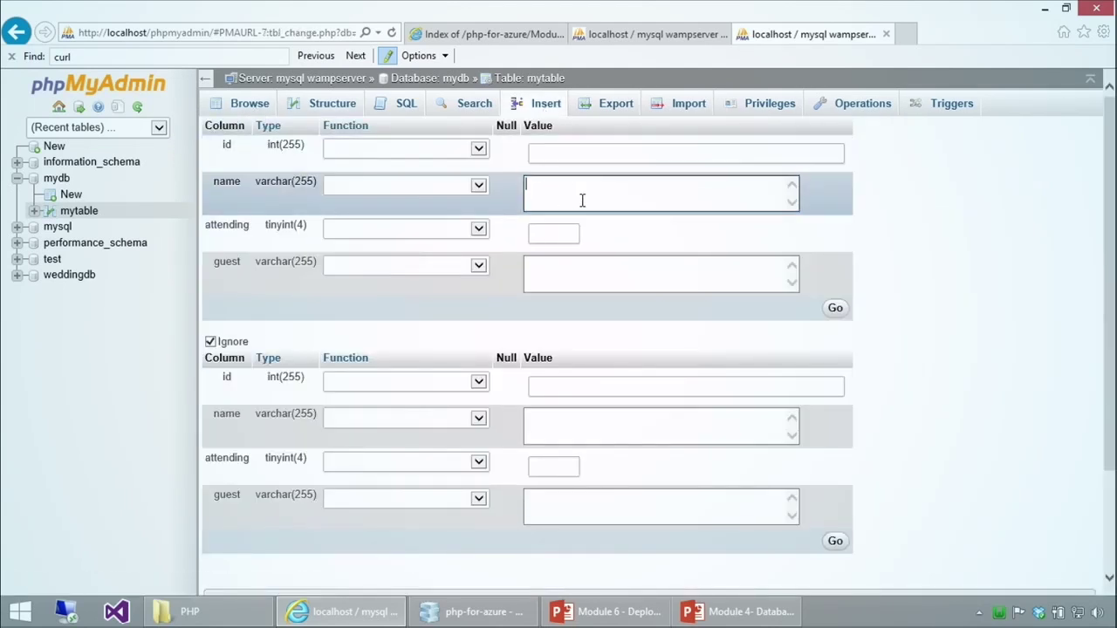
pyautogui.write('Gr')
pyautogui.press('BackSpace')
pyautogui.press('BackSpace')
pyautogui.press('BackSpace')
pyautogui.press('Tab')
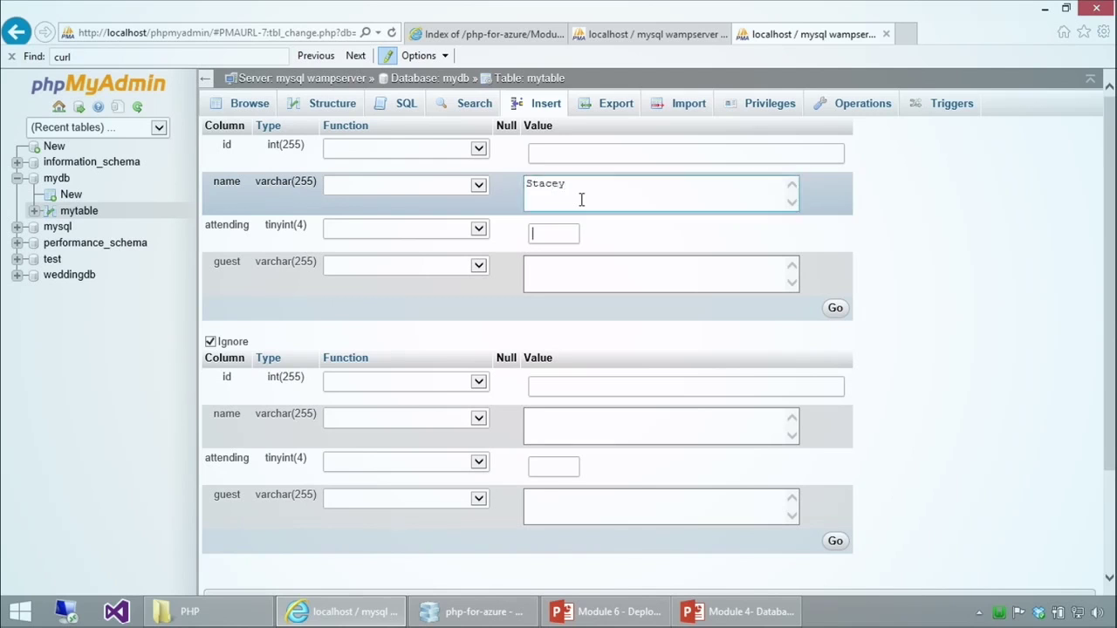
pyautogui.write('1')
pyautogui.click(571, 279)
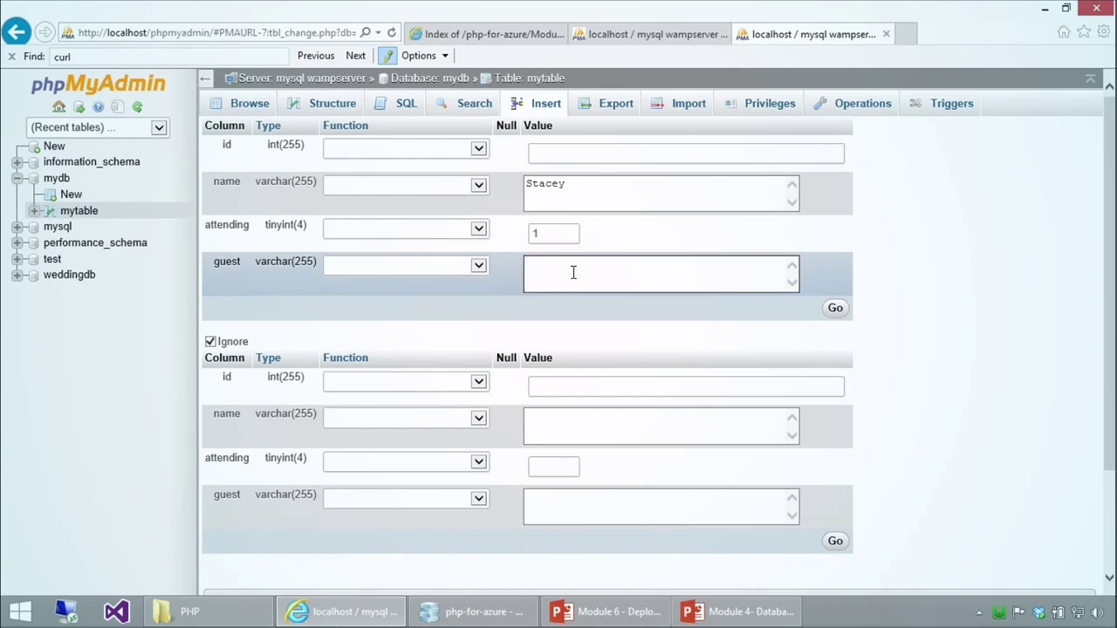
pyautogui.write('A guest name')
pyautogui.click(836, 310)
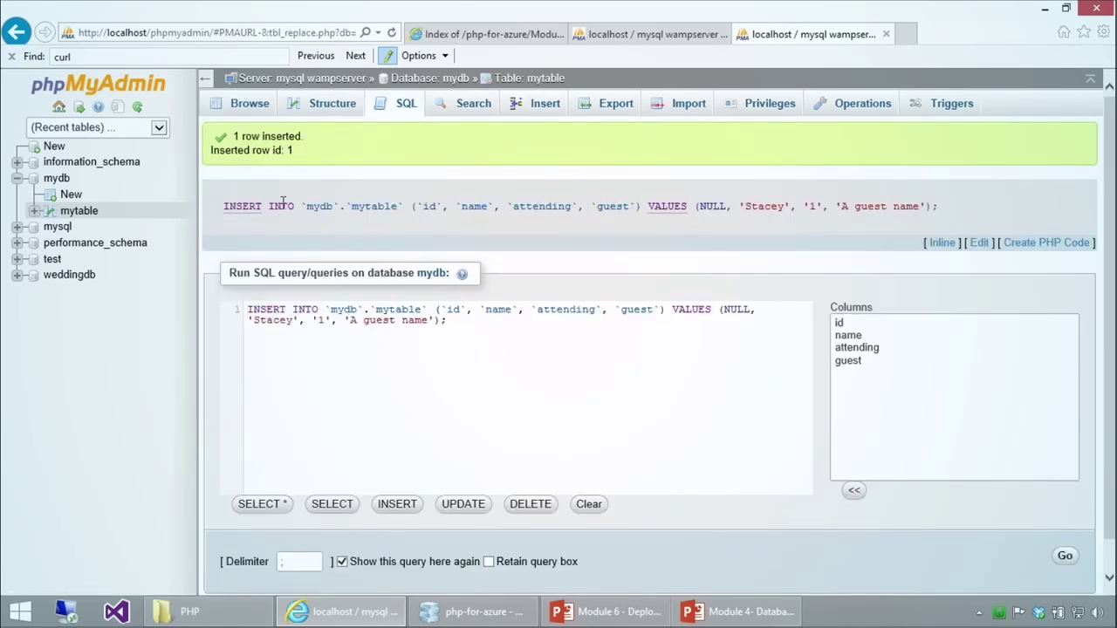
# - Review the executed INSERT query on mydb.mytable, then browse the table's rows
pyautogui.moveTo(269, 206); pyautogui.dragTo(383, 202)
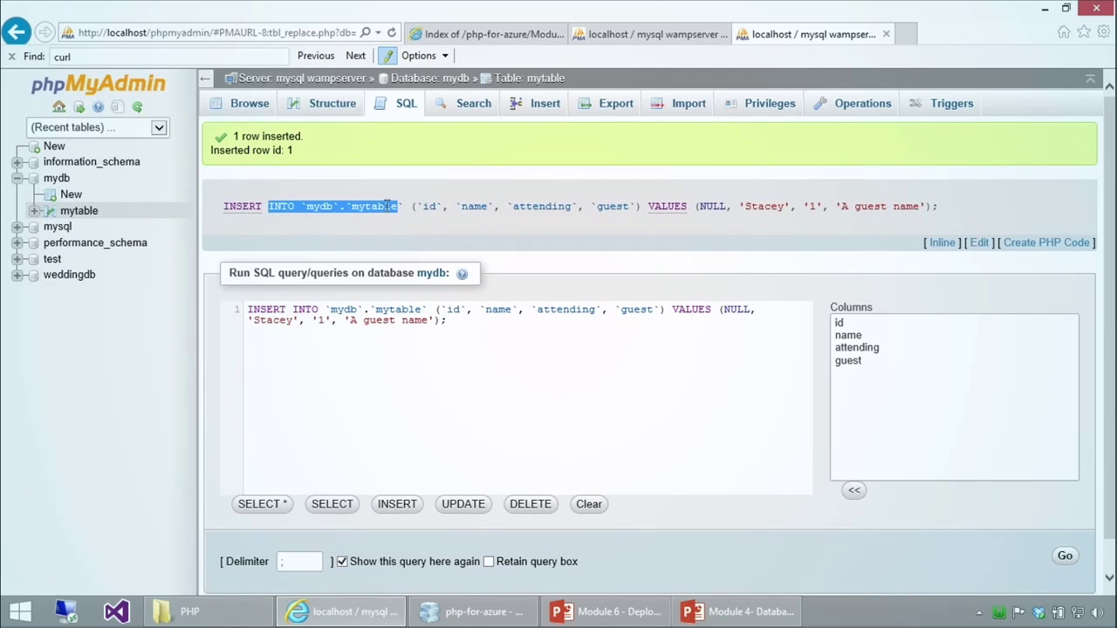
pyautogui.moveTo(219, 204); pyautogui.dragTo(967, 202)
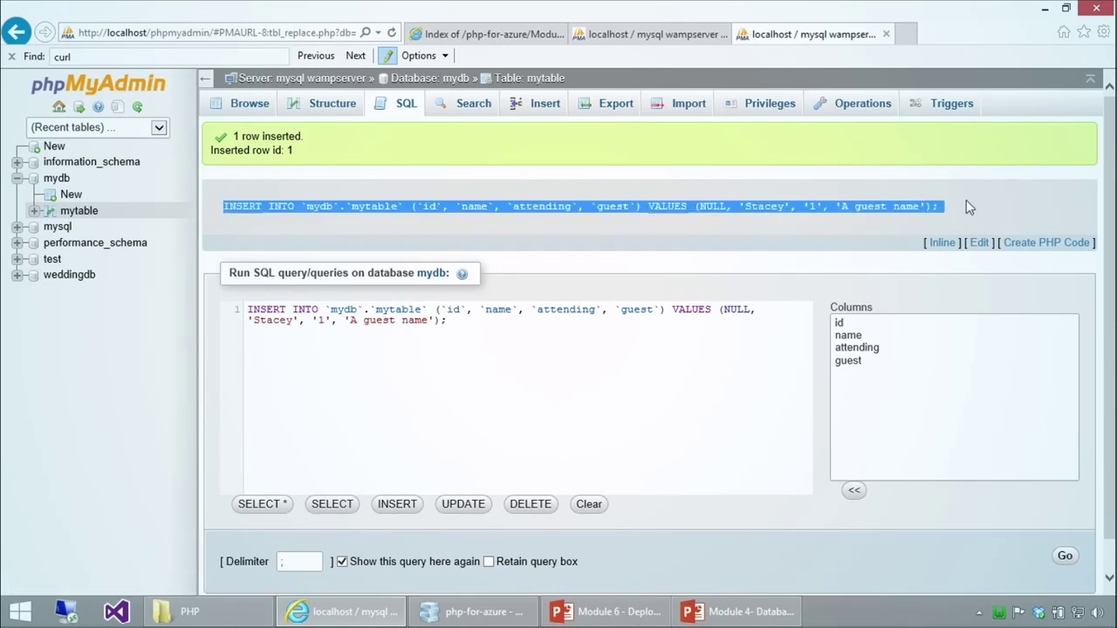
pyautogui.moveTo(962, 204); pyautogui.dragTo(506, 221)
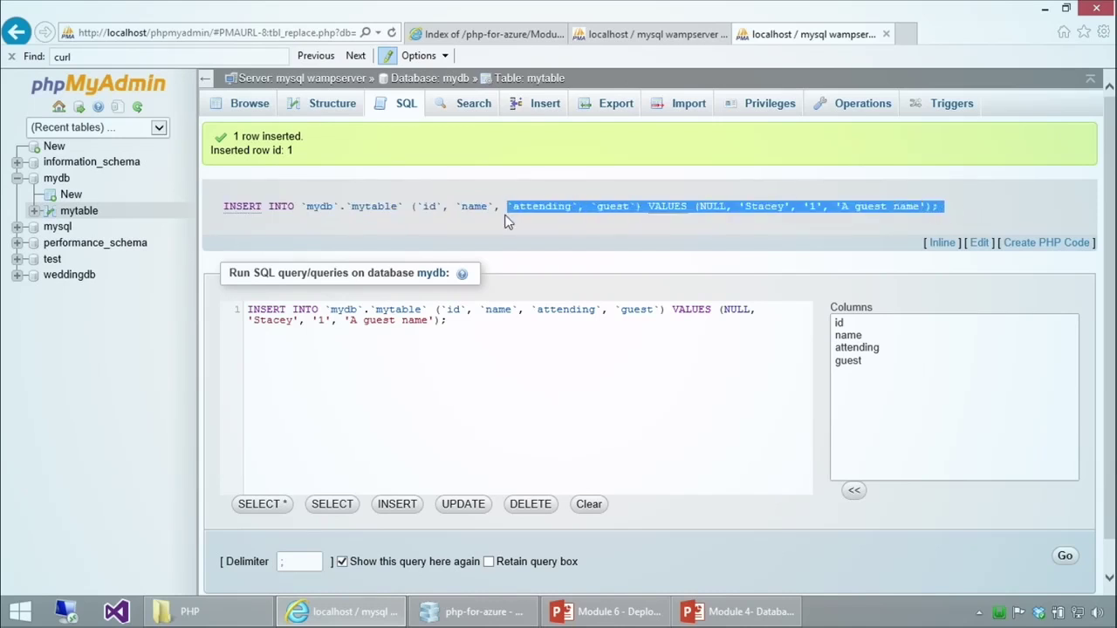
pyautogui.click(495, 315)
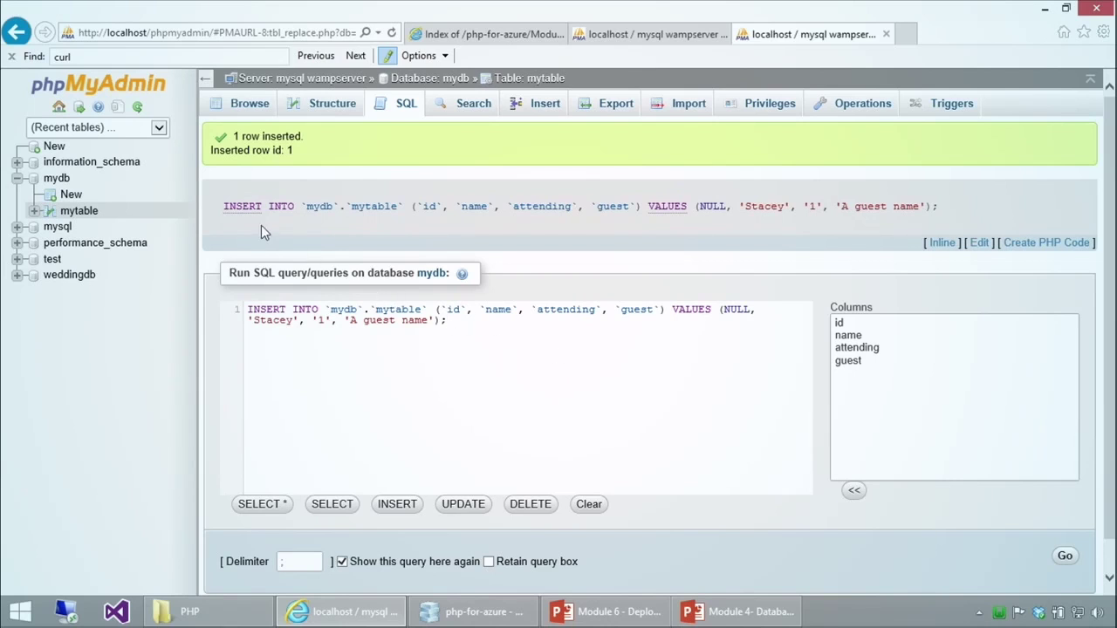
pyautogui.click(237, 105)
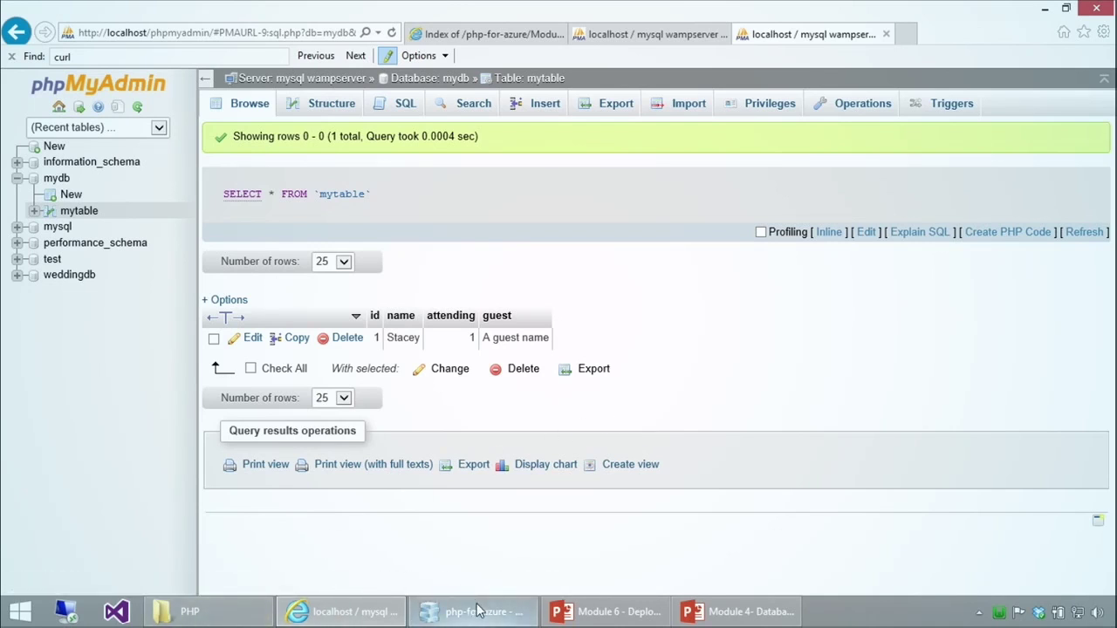
# - Open weddingdb, browse the rsvps table rows, then view its column structure
pyautogui.moveTo(460, 616)
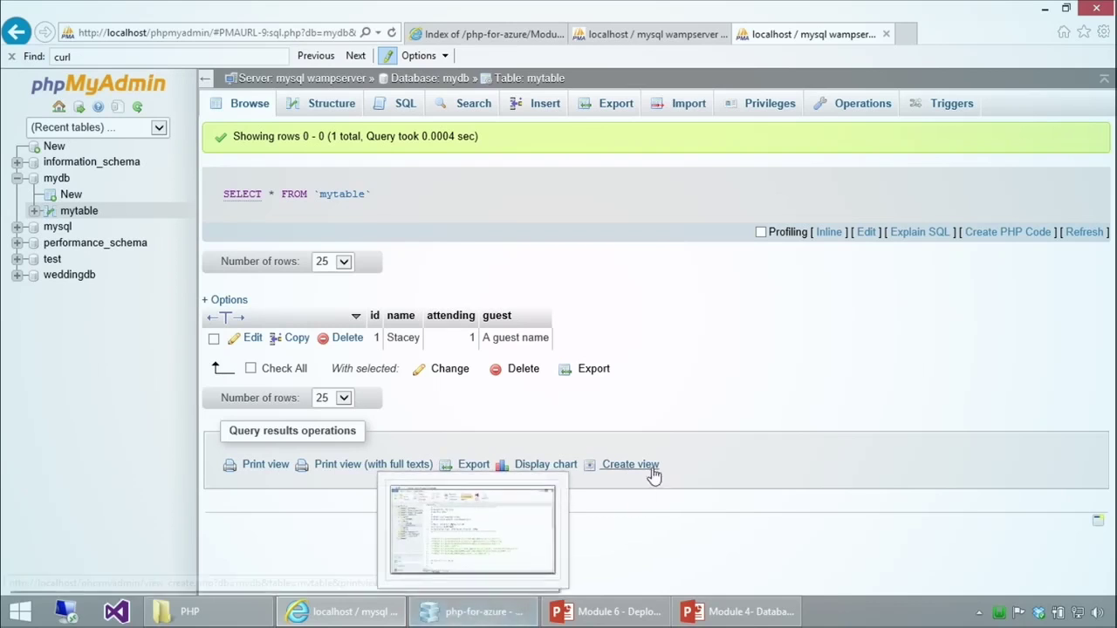
pyautogui.click(61, 278)
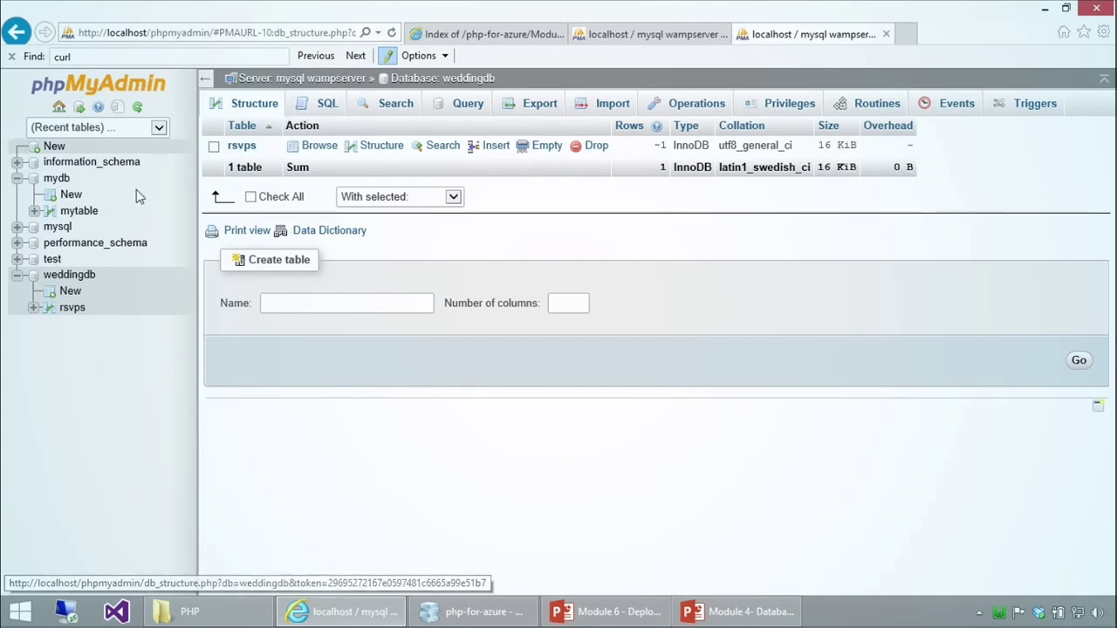
pyautogui.click(73, 310)
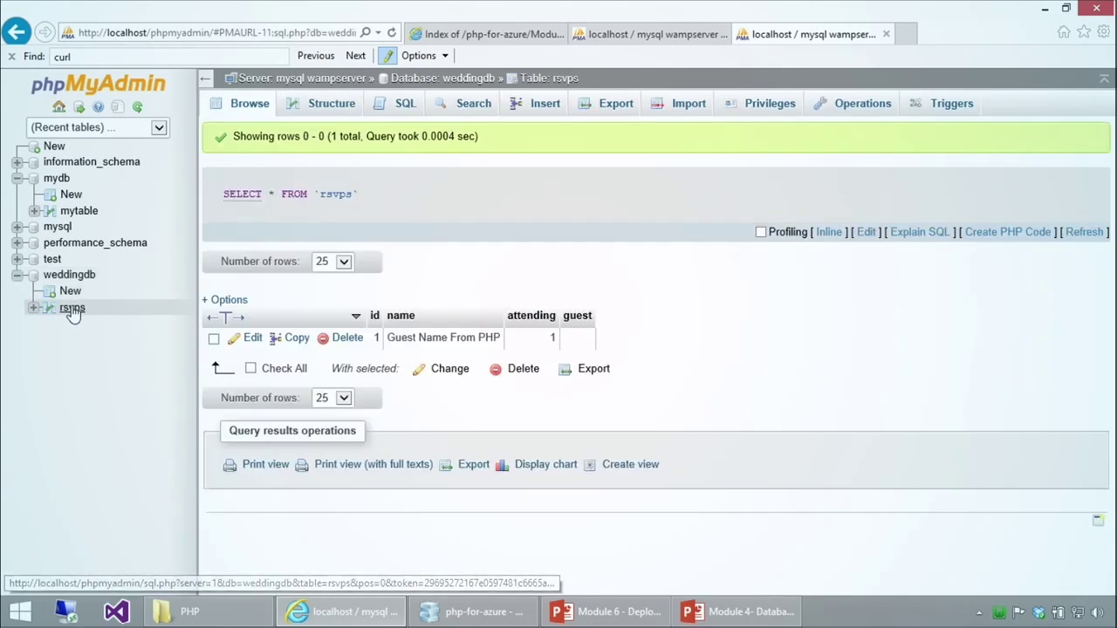
pyautogui.click(324, 105)
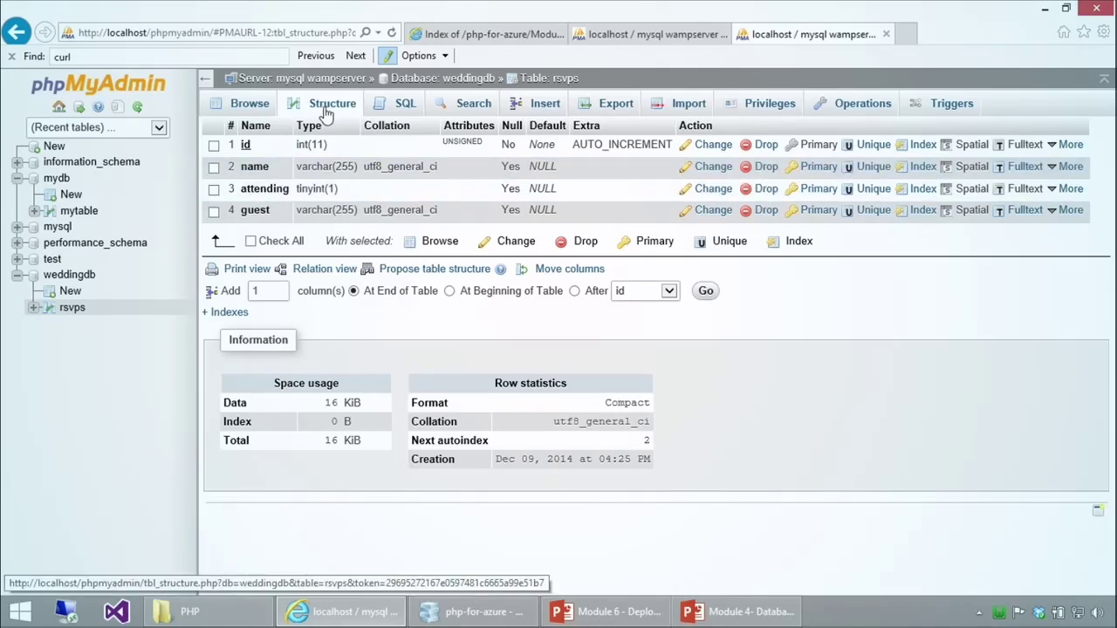
# - Run a quick SQL export of rsvps, cancel saving rsvps.sql, and bring up the PHP folder
pyautogui.click(608, 106)
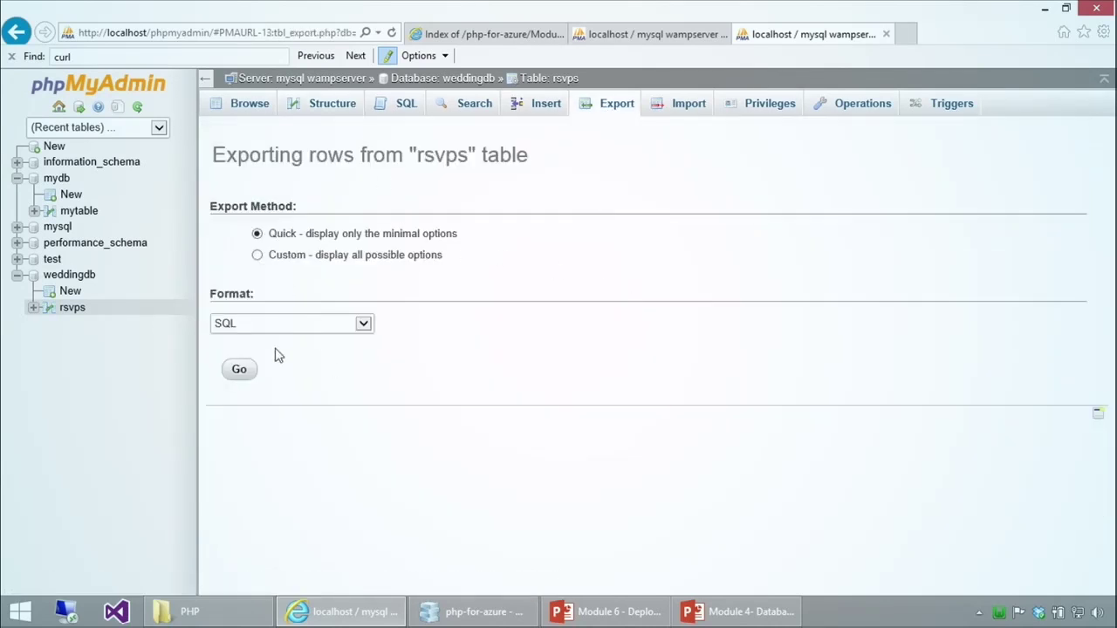
pyautogui.click(251, 328)
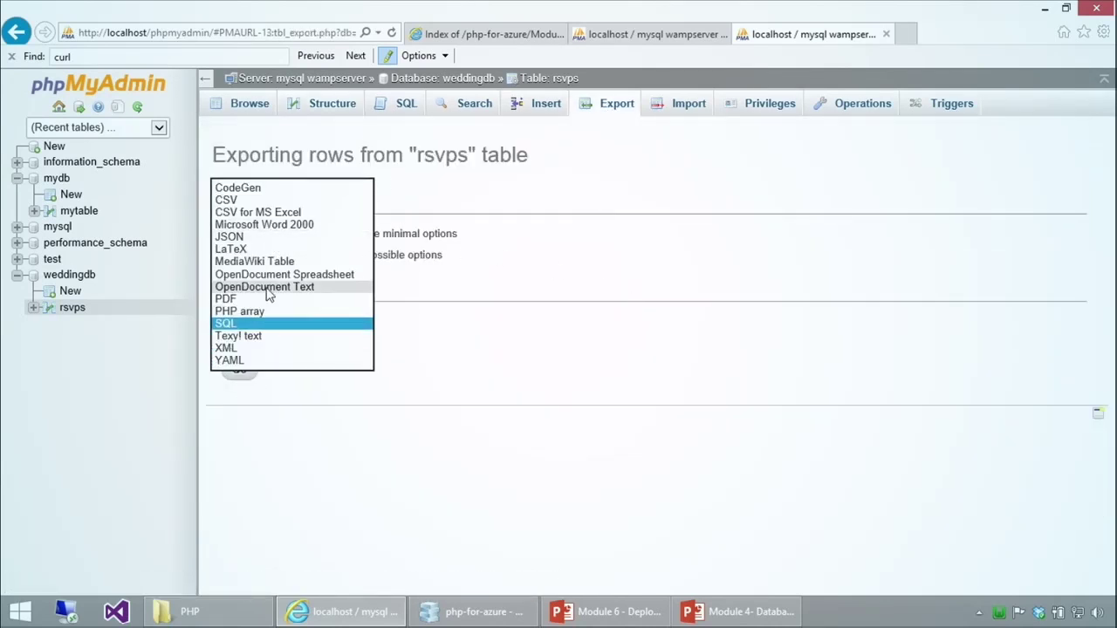
pyautogui.click(584, 441)
pyautogui.click(239, 369)
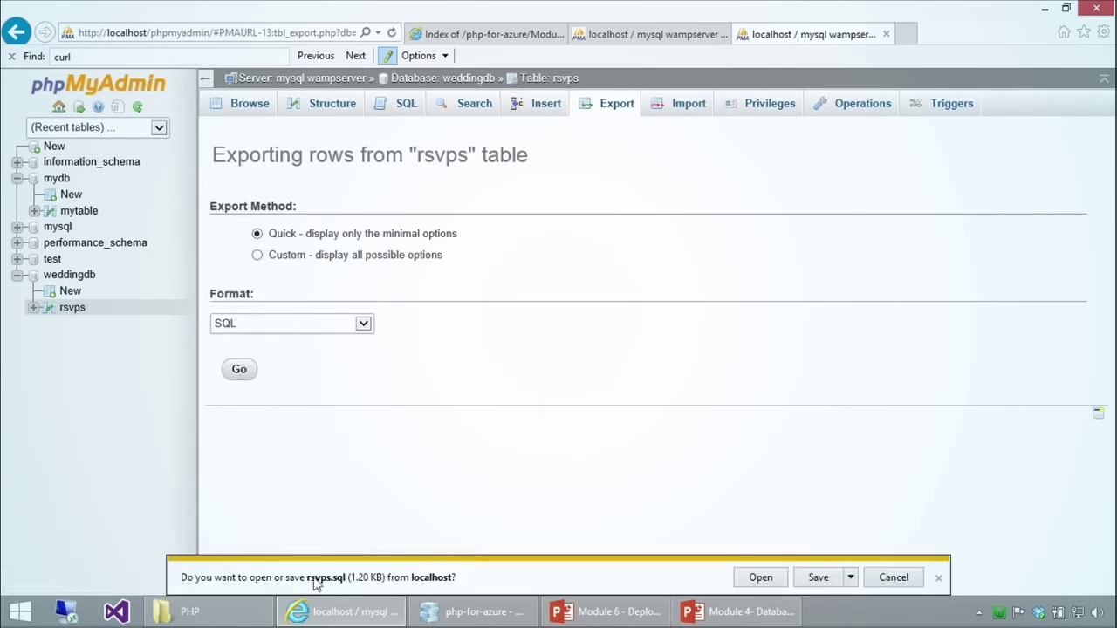
pyautogui.click(892, 578)
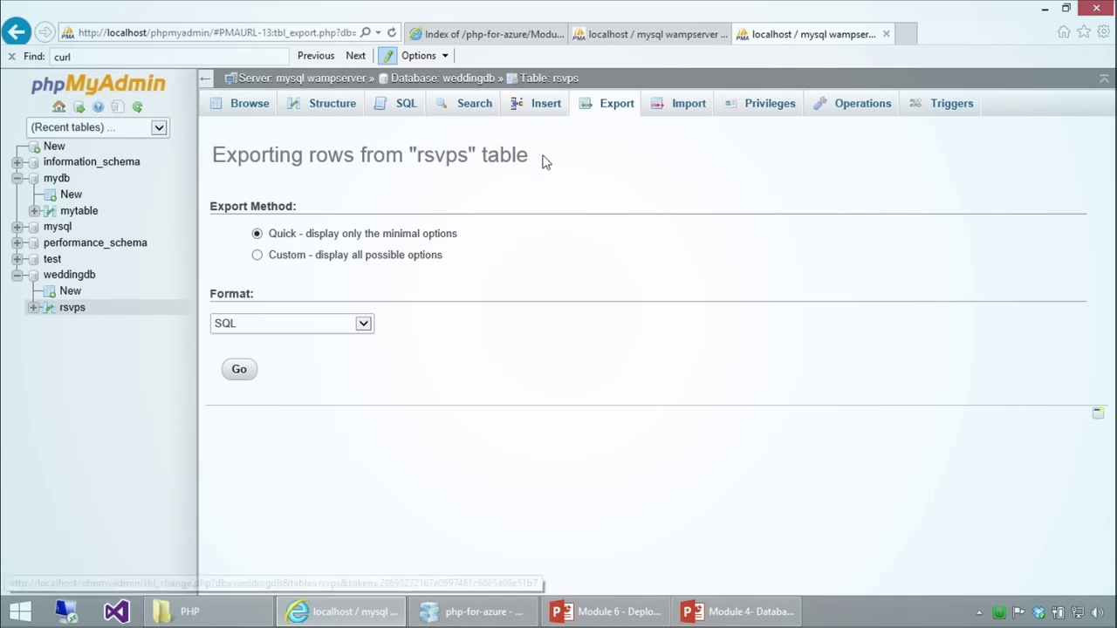
pyautogui.click(184, 611)
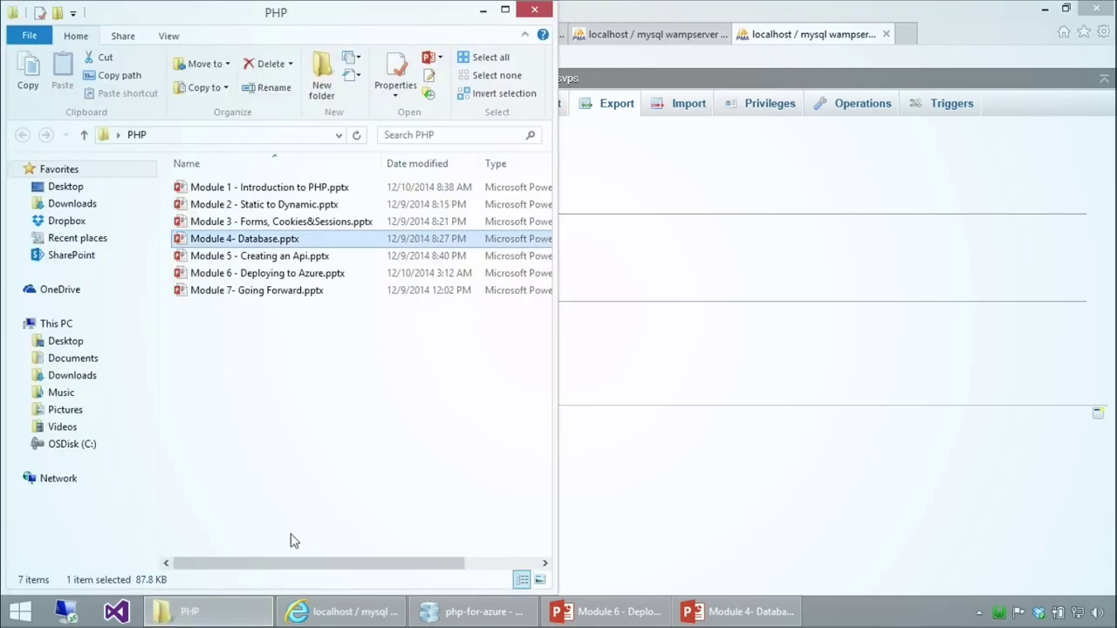
# - Dismiss the taskbar preview and return to the rsvps export page in Internet Explorer
pyautogui.moveTo(230, 613)
pyautogui.click(237, 568)
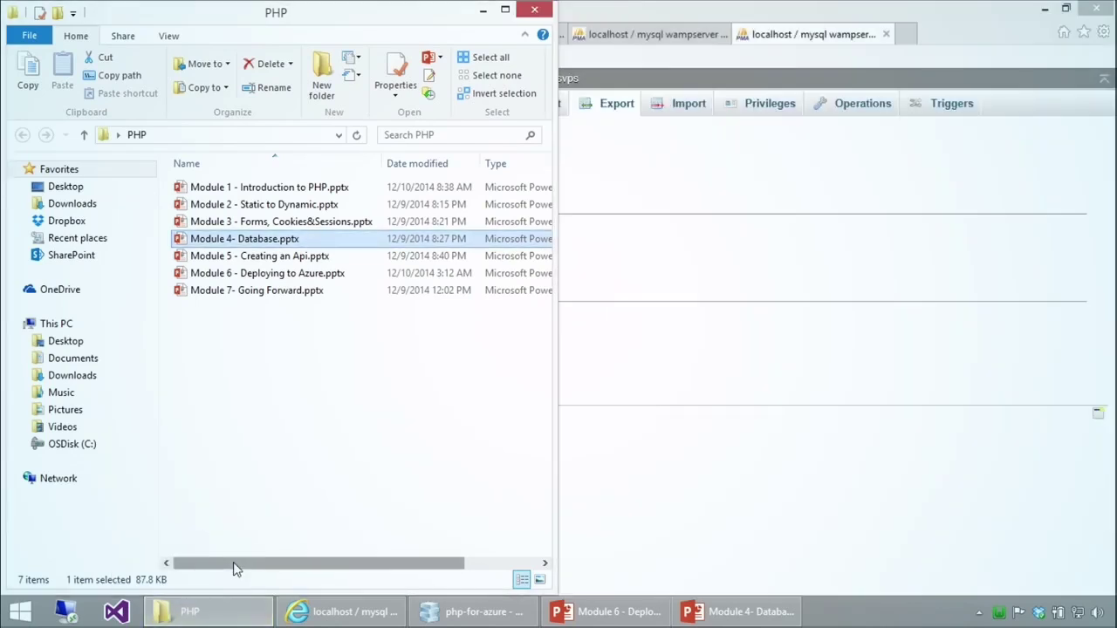
pyautogui.click(759, 503)
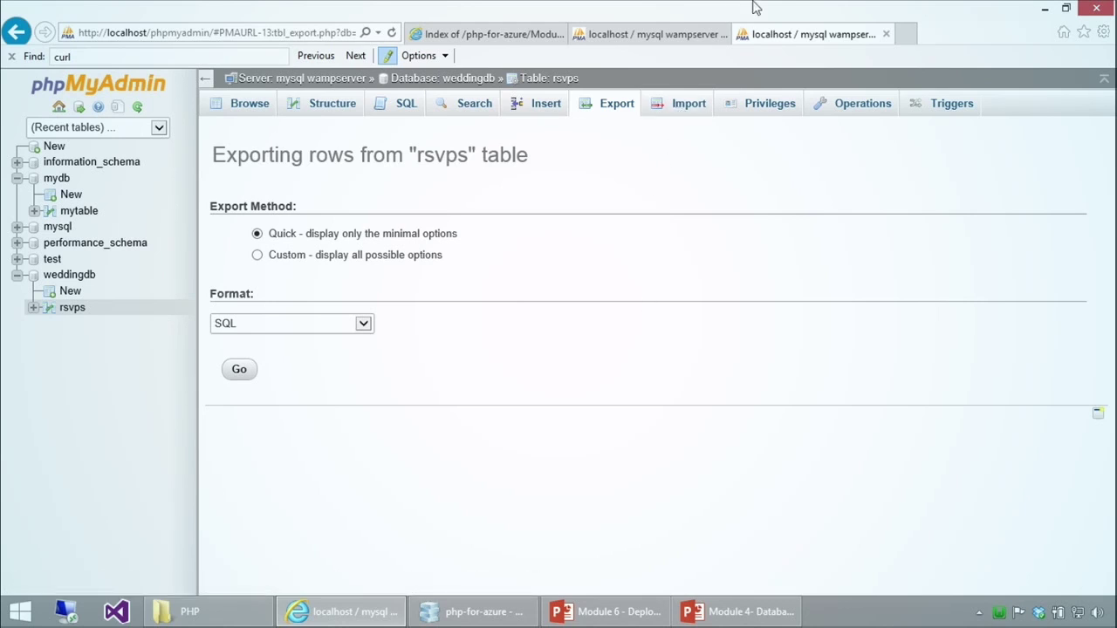
# - Scroll through the rsvps Import form, go back to the weddingdb overview, then switch to WebMatrix
pyautogui.click(676, 105)
pyautogui.scroll(-2, 371, 493)
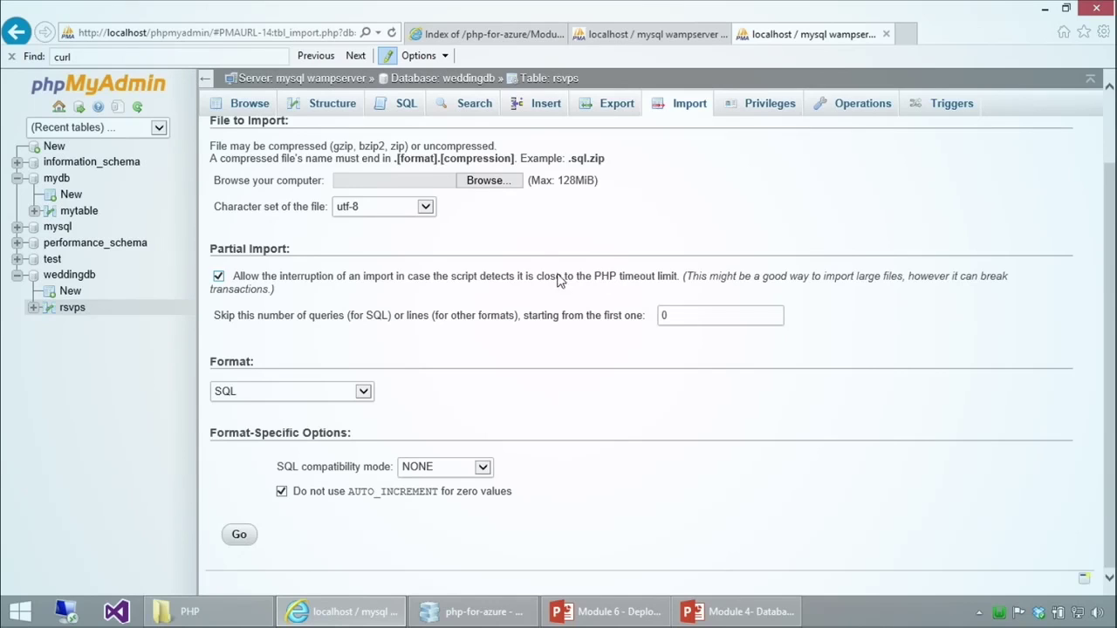
pyautogui.scroll(2, 561, 279)
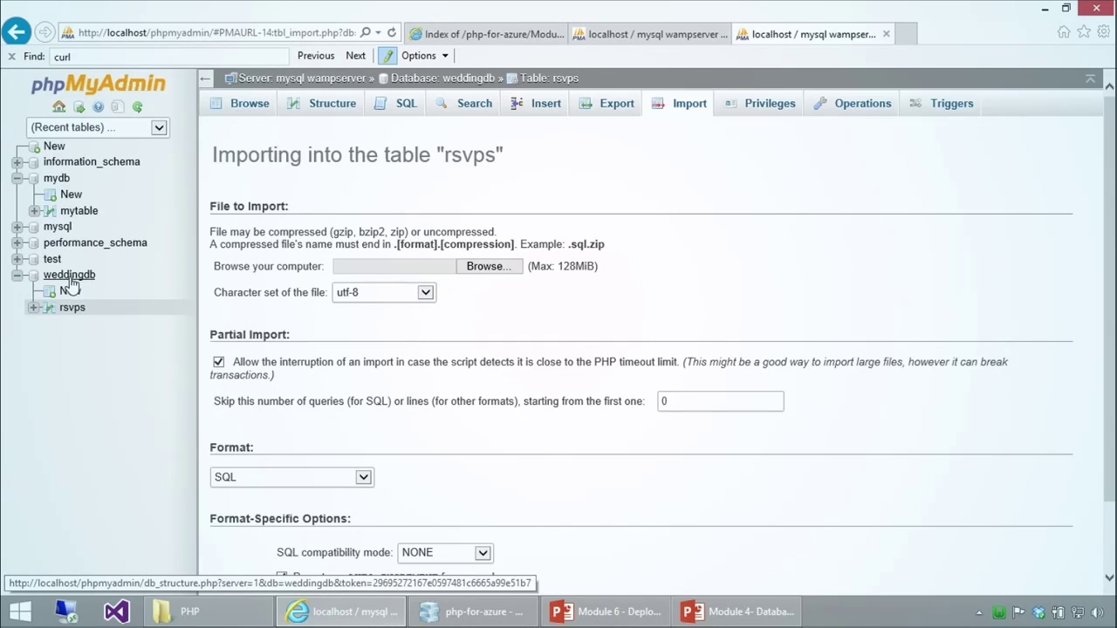
pyautogui.click(69, 281)
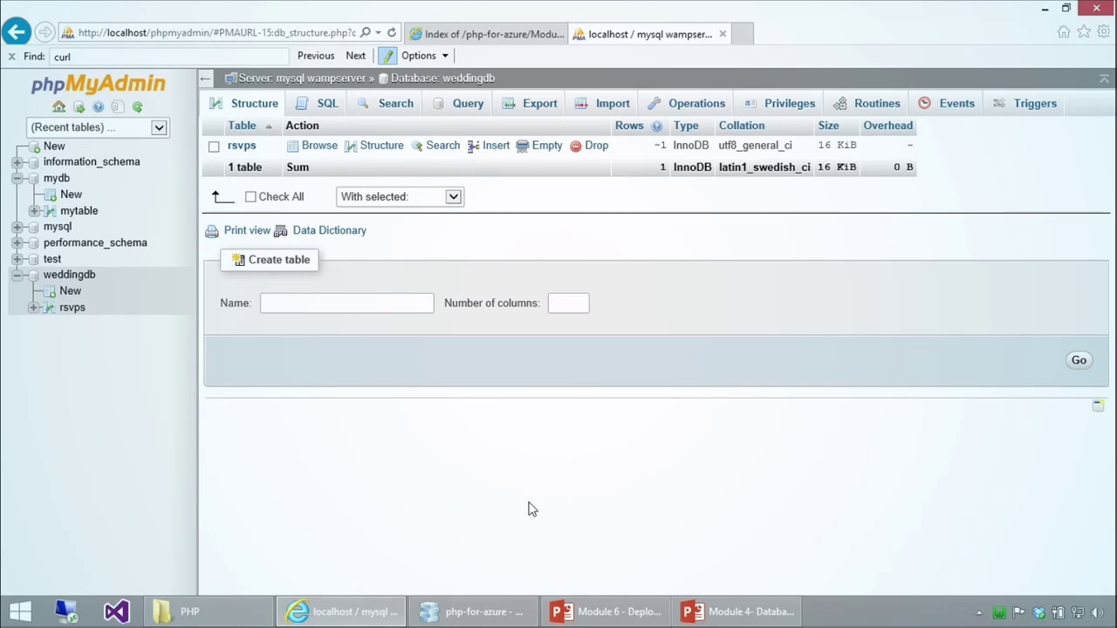
pyautogui.click(472, 611)
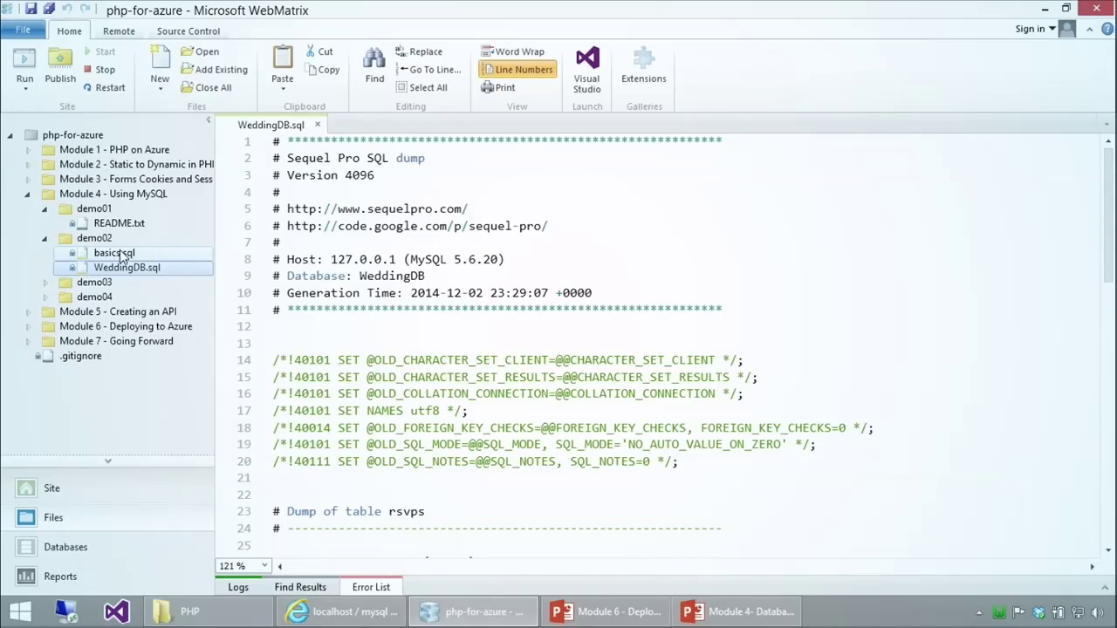
# - Open demo02/basics.sql in the editor and collapse the demo01 folder in the file tree
pyautogui.doubleClick(120, 254)
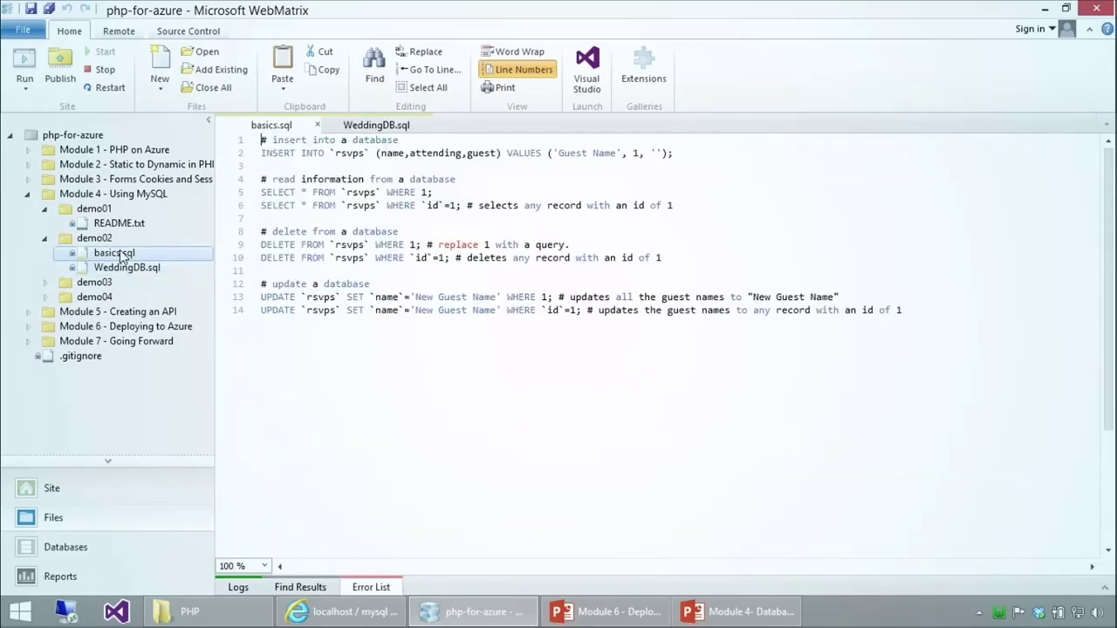
pyautogui.click(45, 211)
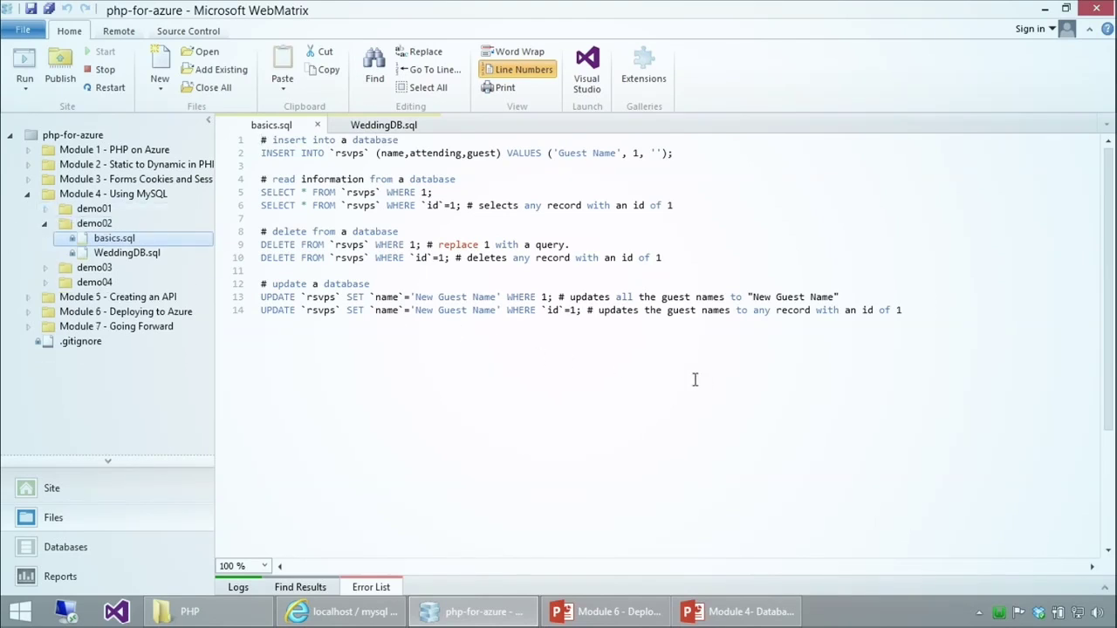
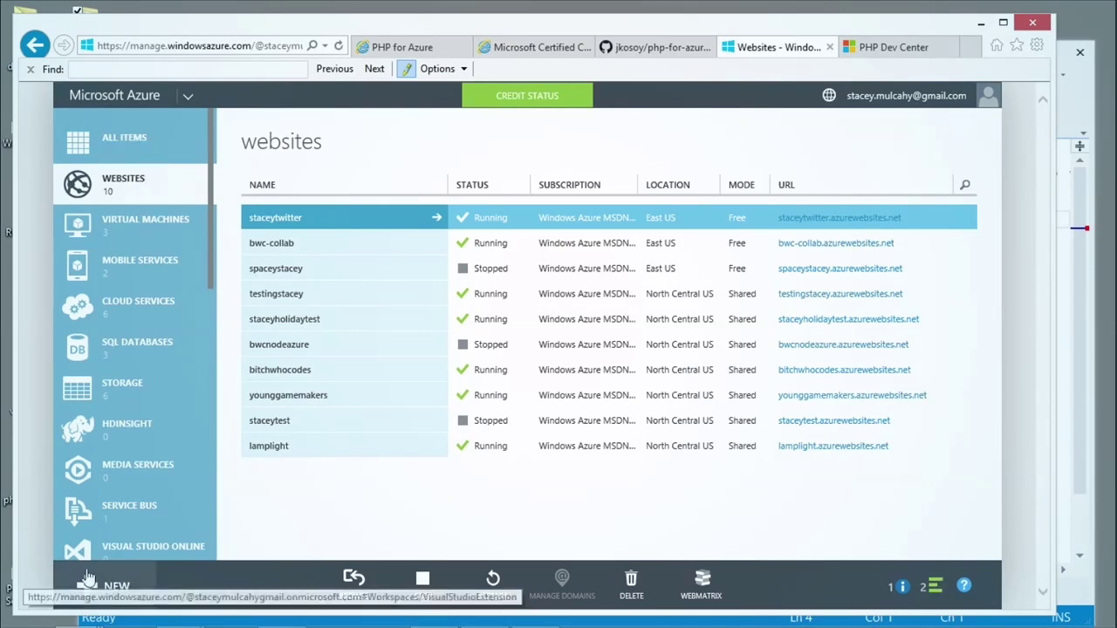
# - Open the Add Web App gallery via NEW > Compute > Website > From Gallery
pyautogui.click(114, 583)
pyautogui.click(167, 257)
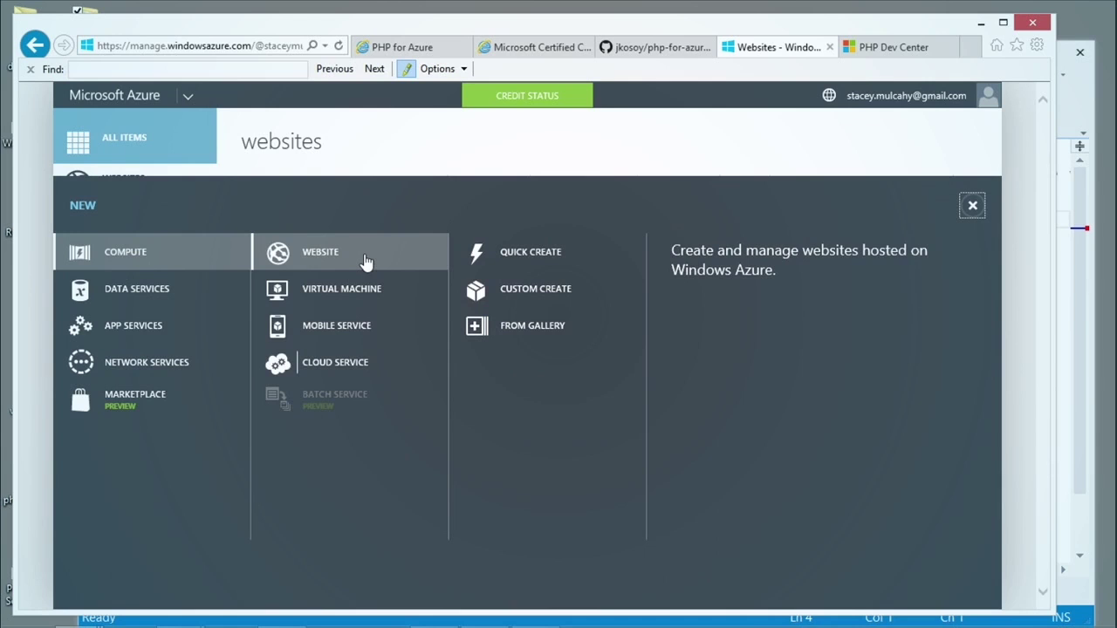
pyautogui.click(551, 330)
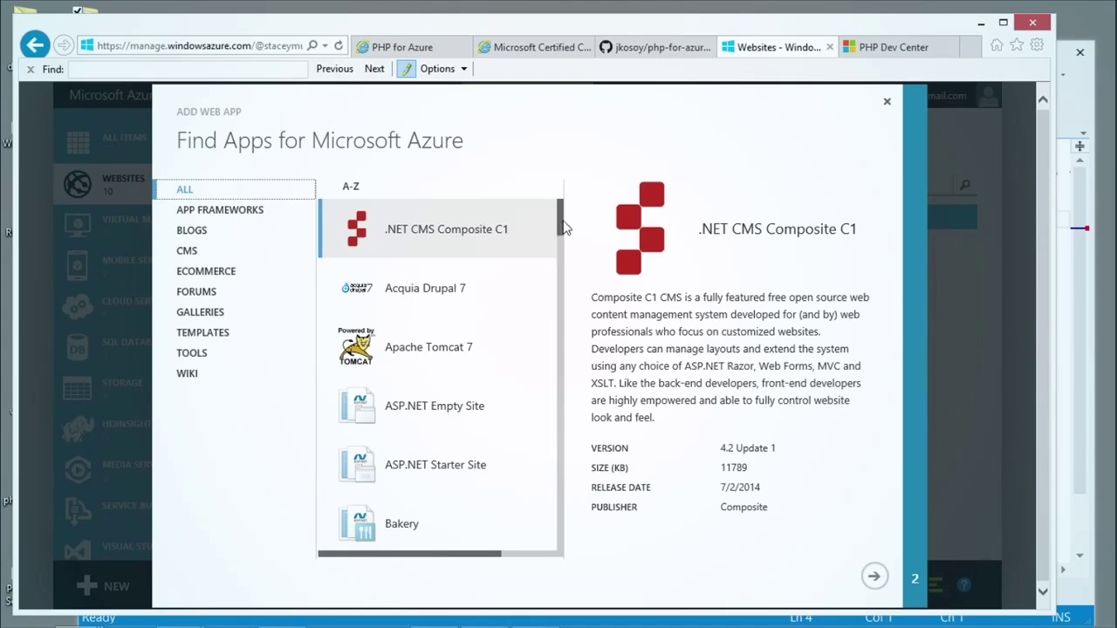
# - Scroll the Find Apps list and select PHP Empty Site to show its details
pyautogui.scroll(-1, 563, 229)
pyautogui.moveTo(564, 229)
pyautogui.mouseDown()
pyautogui.moveTo(564, 254)
pyautogui.moveTo(564, 229)
pyautogui.mouseUp()
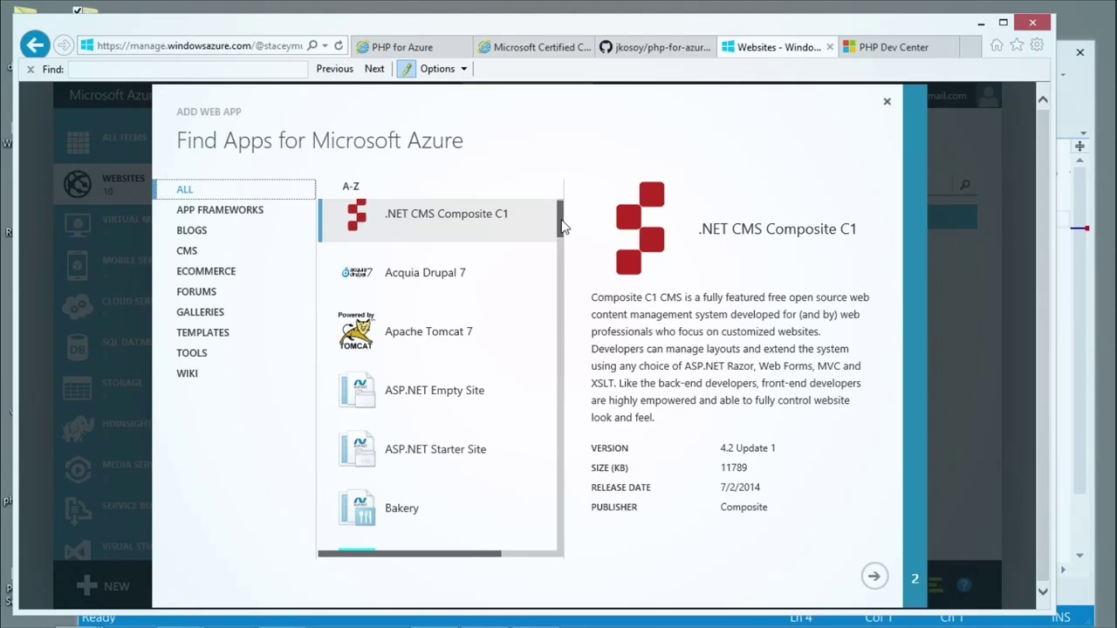
pyautogui.moveTo(562, 227)
pyautogui.mouseDown()
pyautogui.moveTo(569, 275)
pyautogui.moveTo(561, 229)
pyautogui.mouseUp()
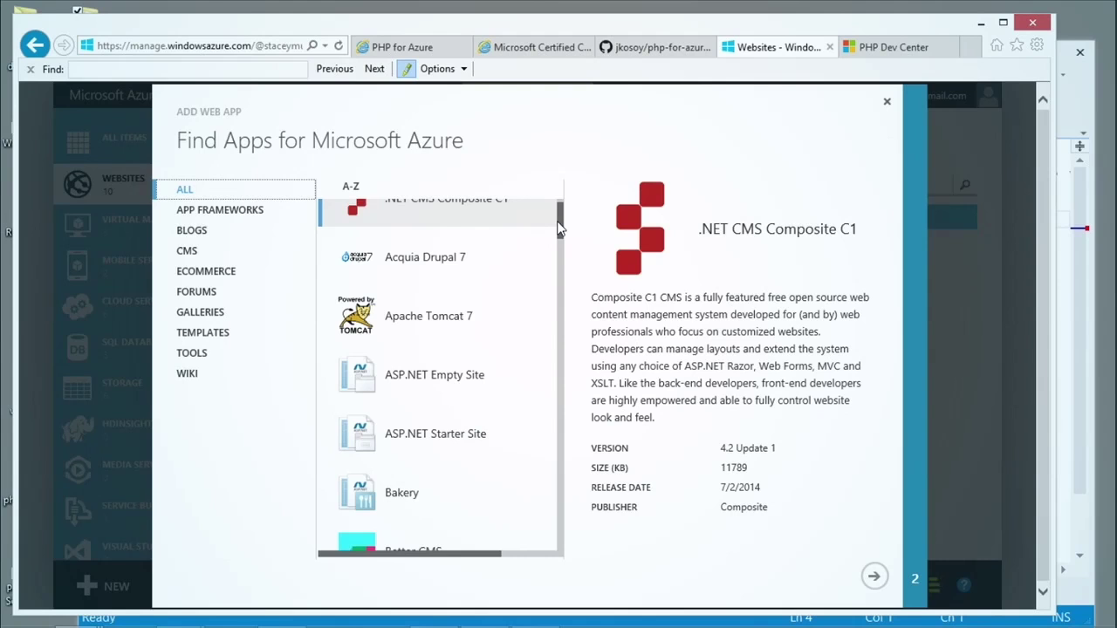
pyautogui.moveTo(560, 227); pyautogui.dragTo(563, 241)
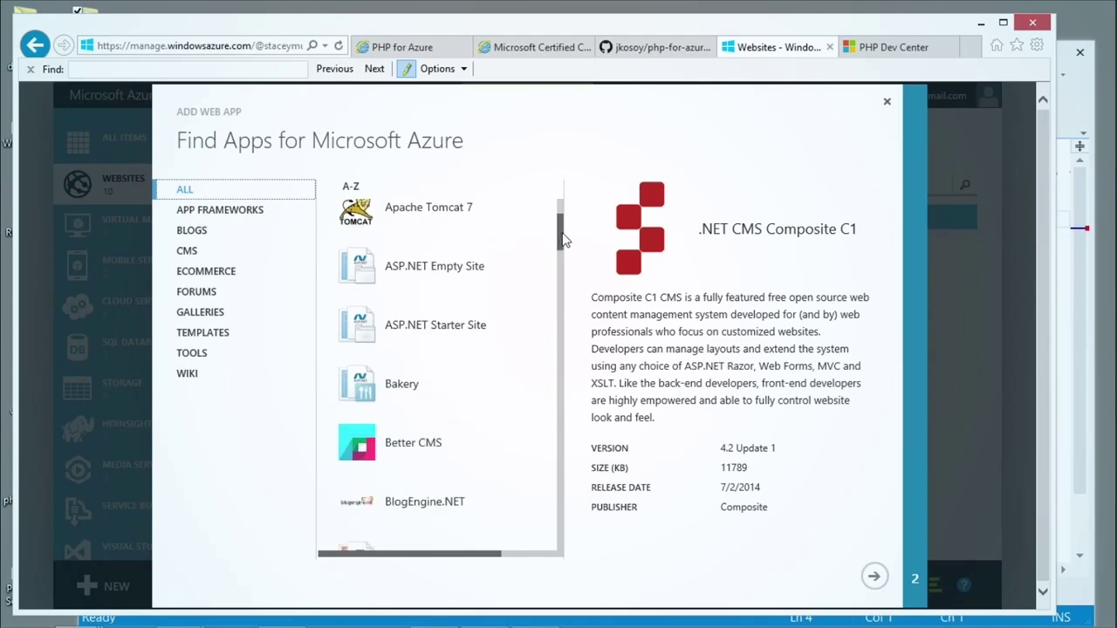
pyautogui.moveTo(563, 240)
pyautogui.mouseDown()
pyautogui.moveTo(564, 259)
pyautogui.moveTo(567, 234)
pyautogui.mouseUp()
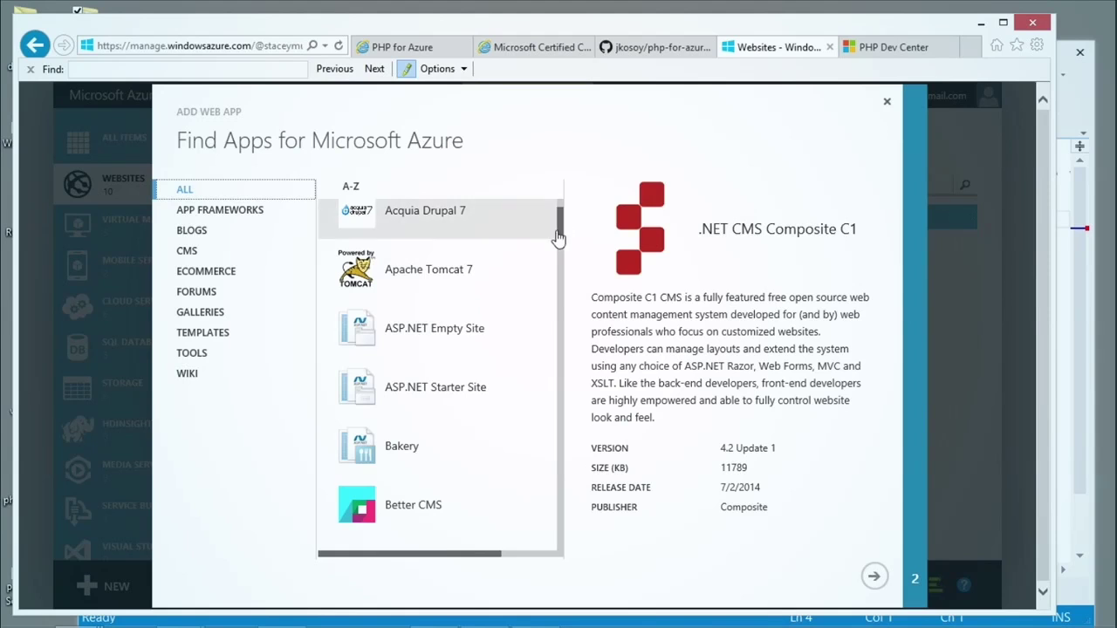
pyautogui.moveTo(558, 238); pyautogui.dragTo(563, 331)
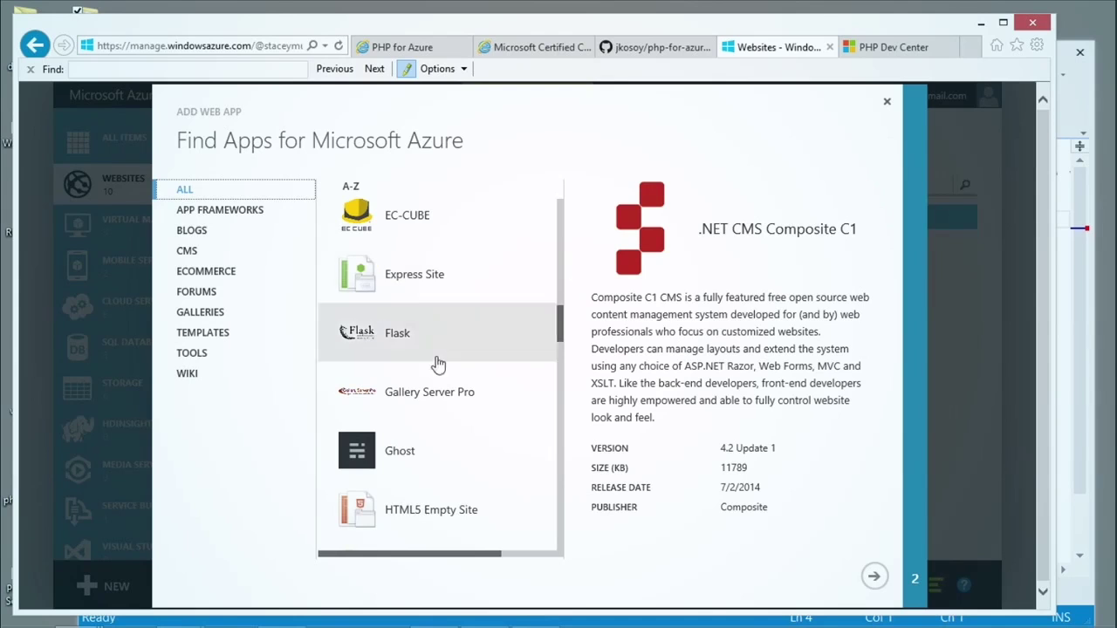
pyautogui.moveTo(563, 330); pyautogui.dragTo(562, 353)
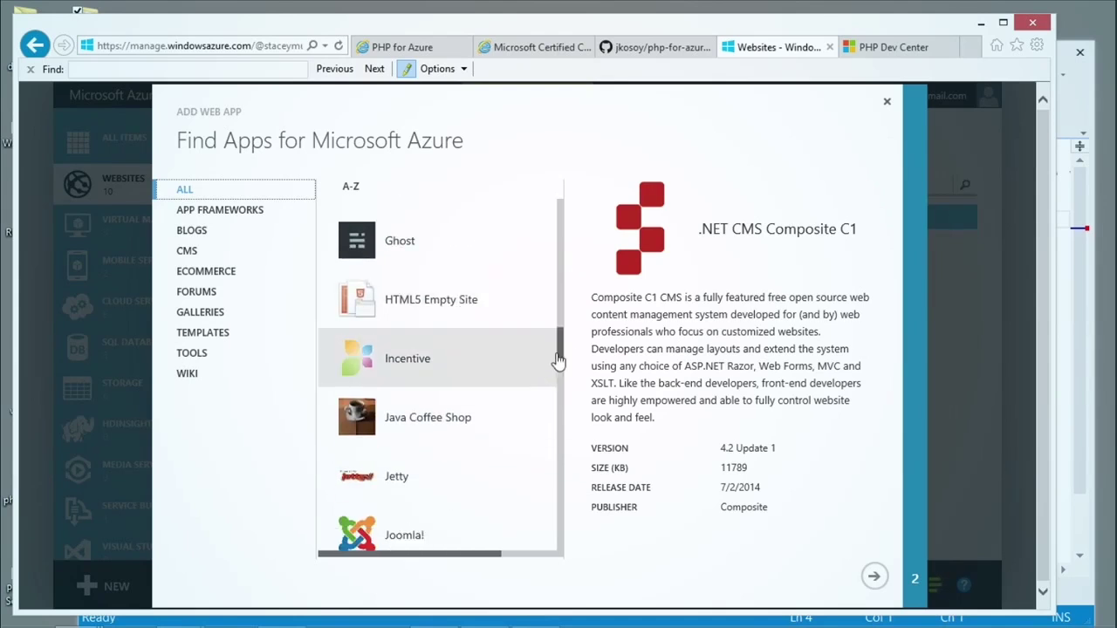
pyautogui.moveTo(560, 351); pyautogui.dragTo(563, 377)
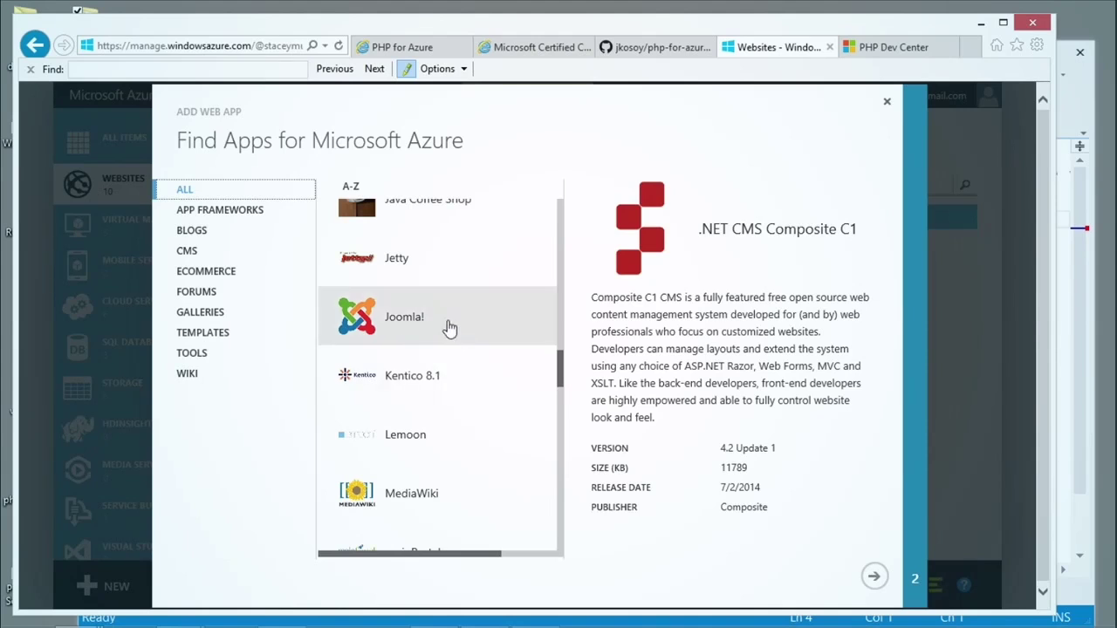
pyautogui.moveTo(557, 370); pyautogui.dragTo(562, 505)
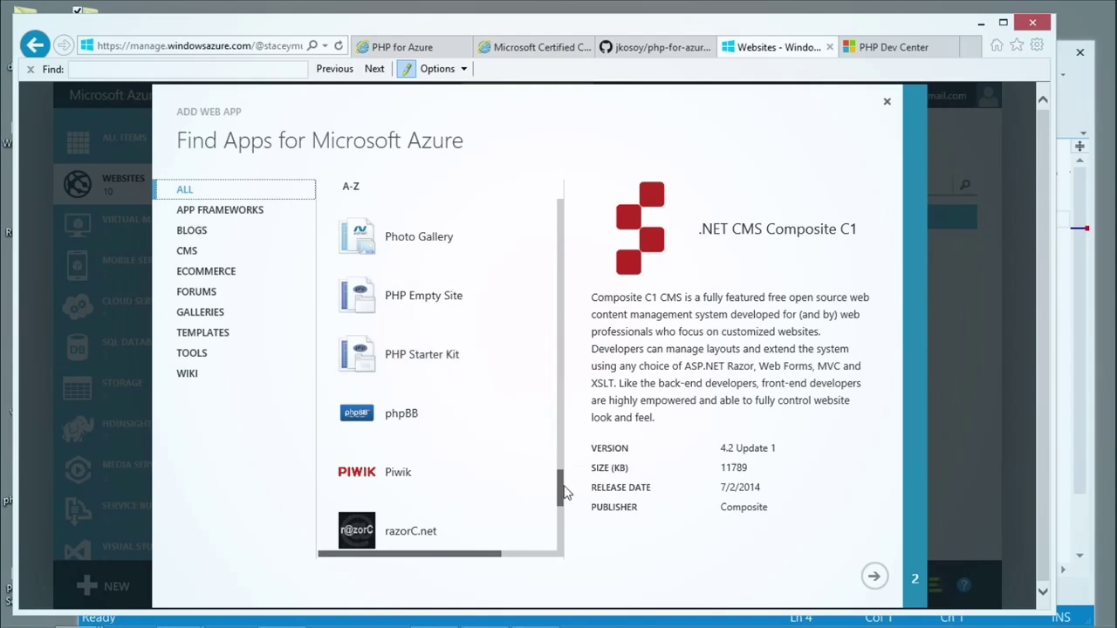
pyautogui.scroll(1, 561, 487)
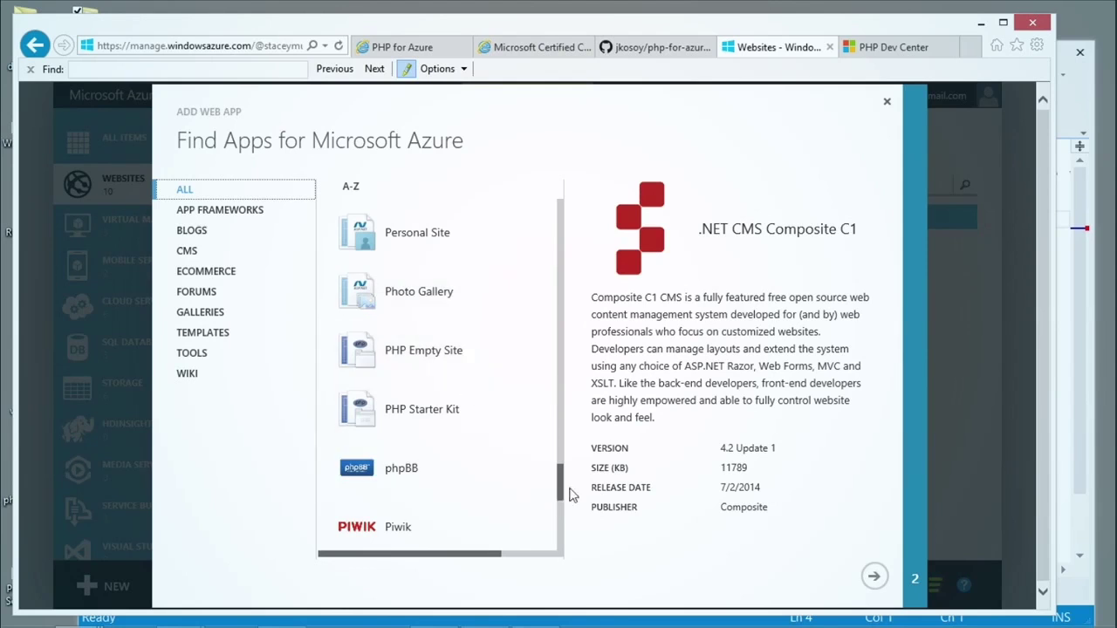
pyautogui.scroll(2, 563, 487)
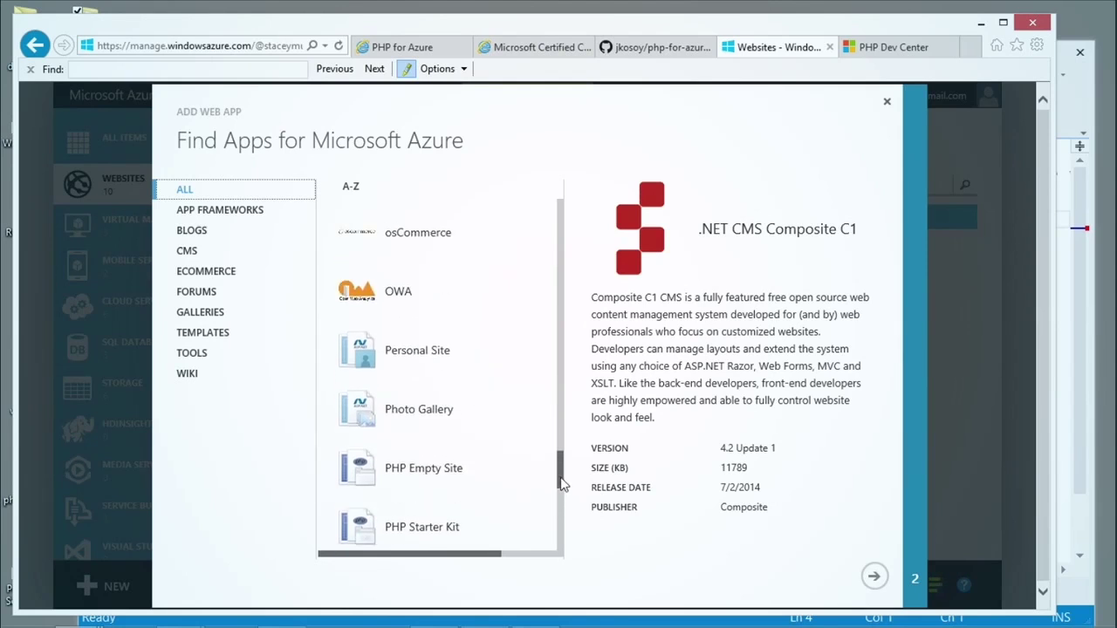
pyautogui.scroll(-1, 563, 487)
pyautogui.click(406, 439)
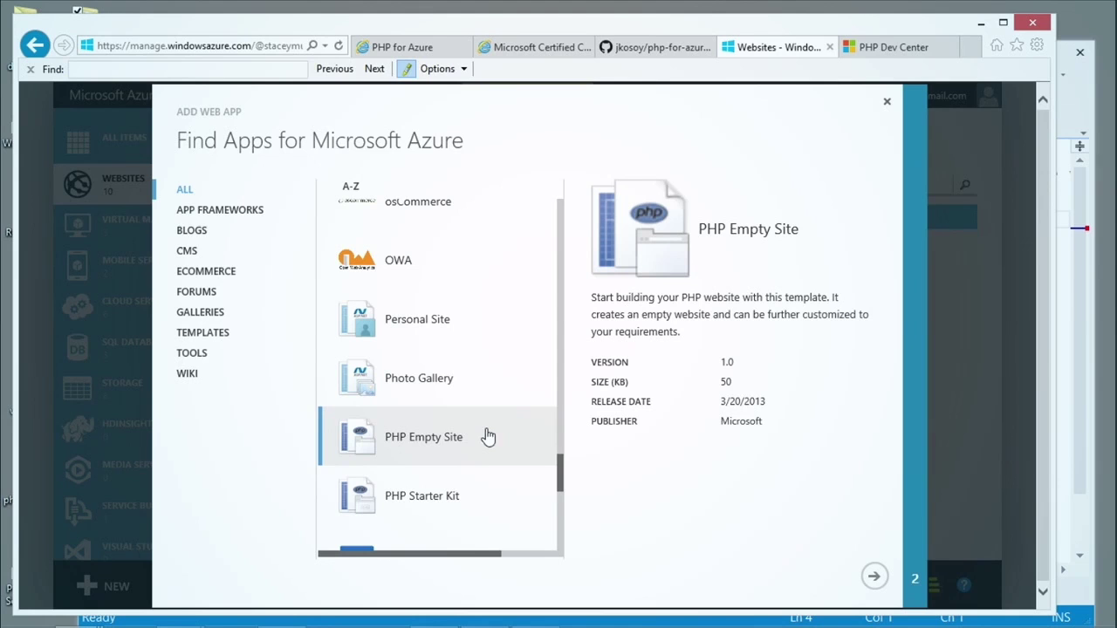
# - View the PHP Starter Kit details, then close the Find Apps gallery
pyautogui.click(501, 495)
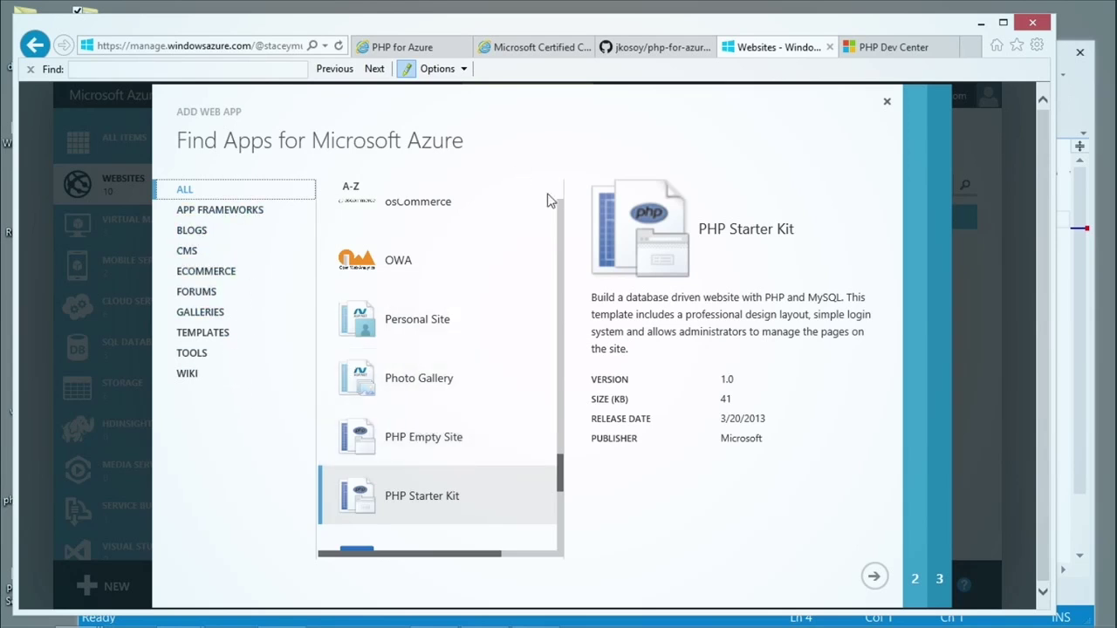
pyautogui.click(888, 106)
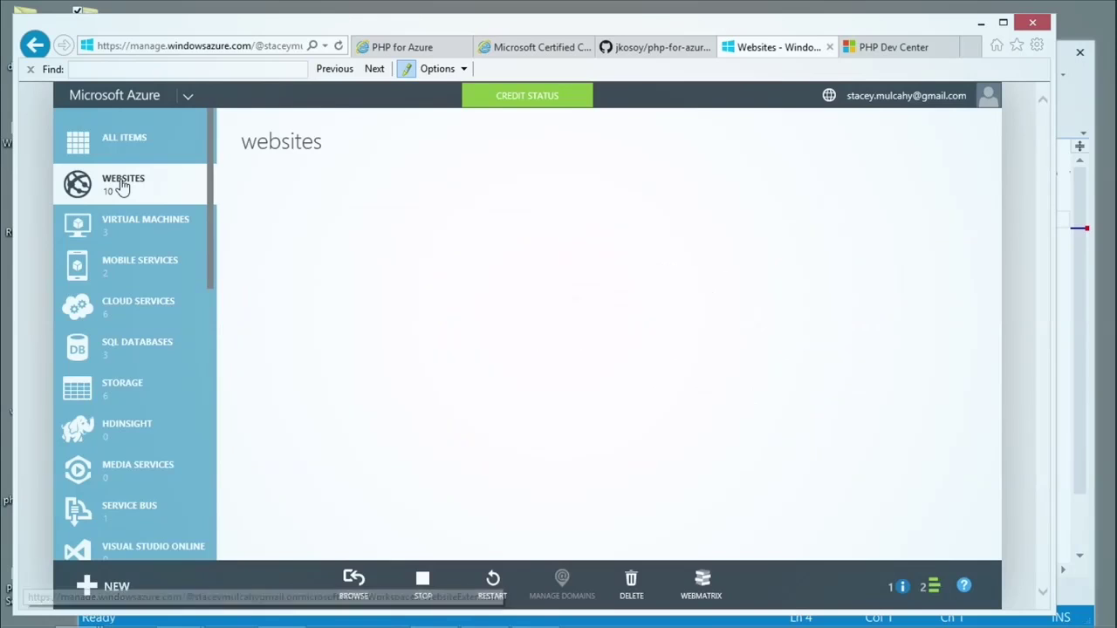
# - Reopen the web app gallery from NEW and select PHP Empty Site
pyautogui.click(132, 573)
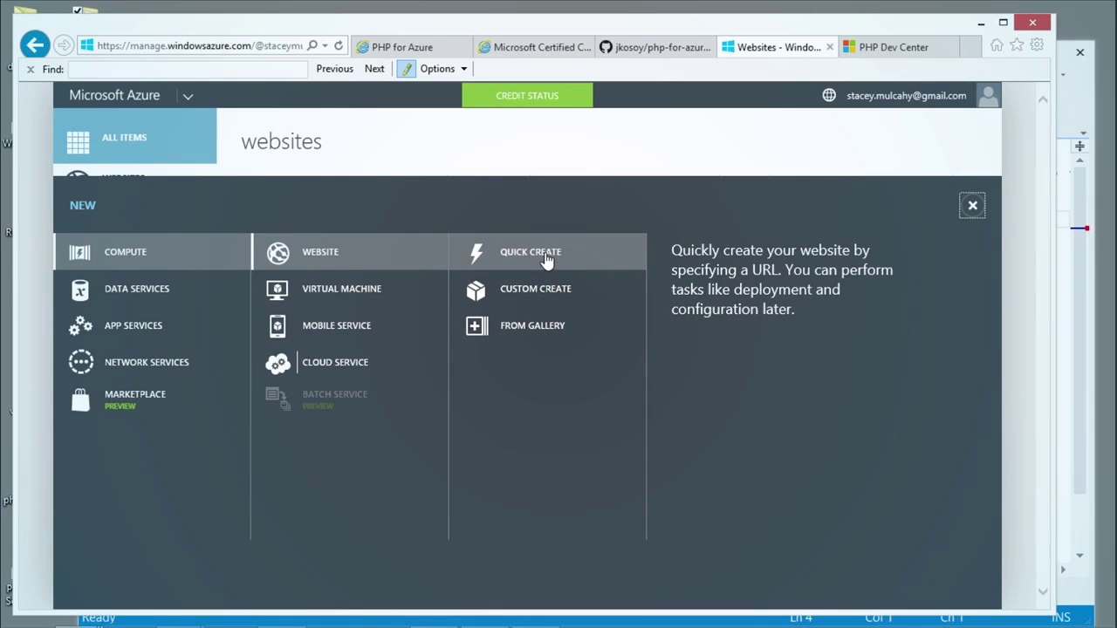
pyautogui.click(532, 325)
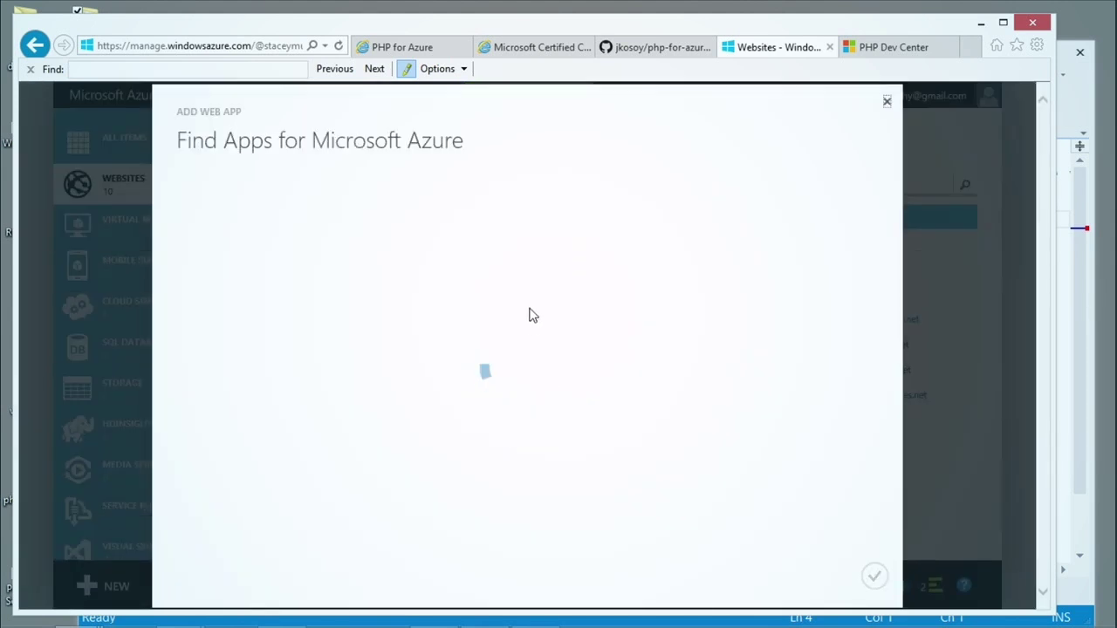
pyautogui.moveTo(555, 224); pyautogui.dragTo(558, 478)
pyautogui.click(464, 376)
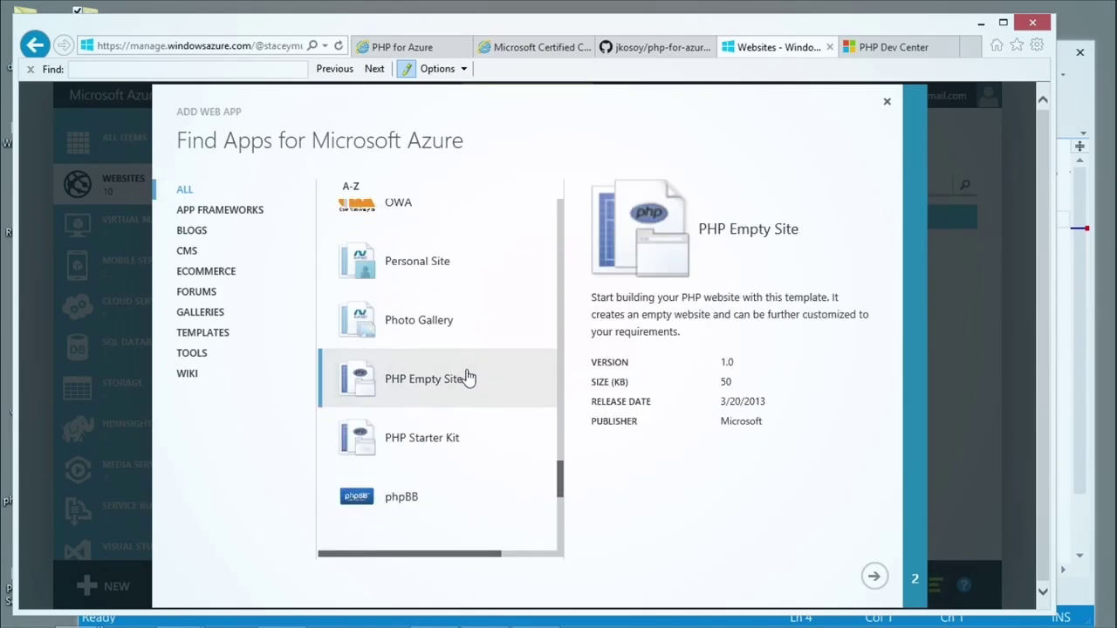
# - Enter the site URL name, choose the Default1 (North Central US, Shared) plan, and complete
pyautogui.click(877, 578)
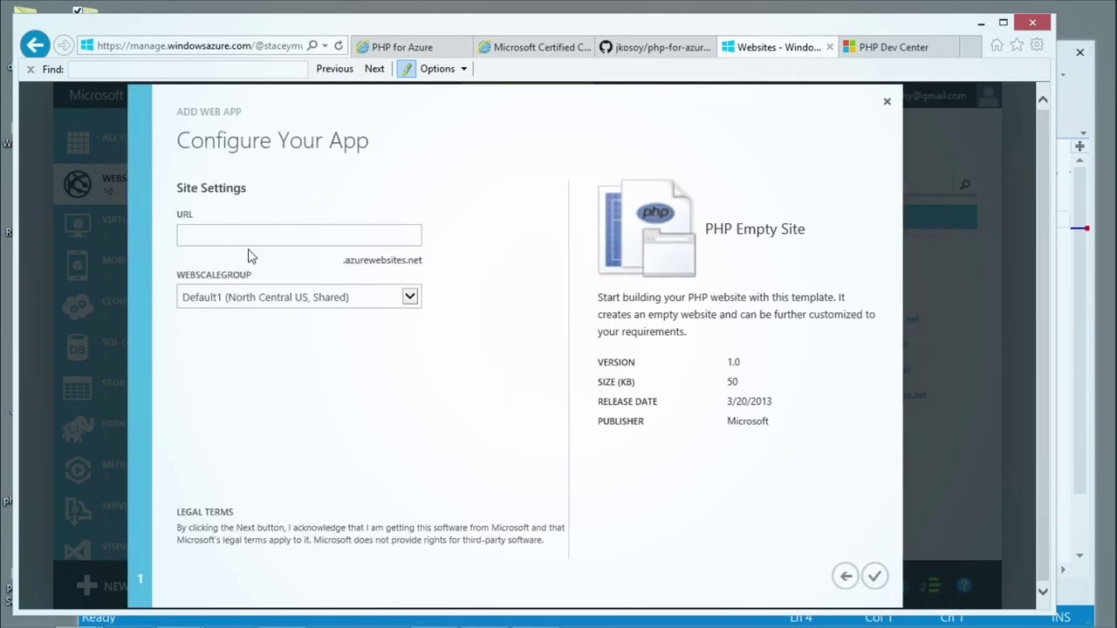
pyautogui.write('jamiewedding')
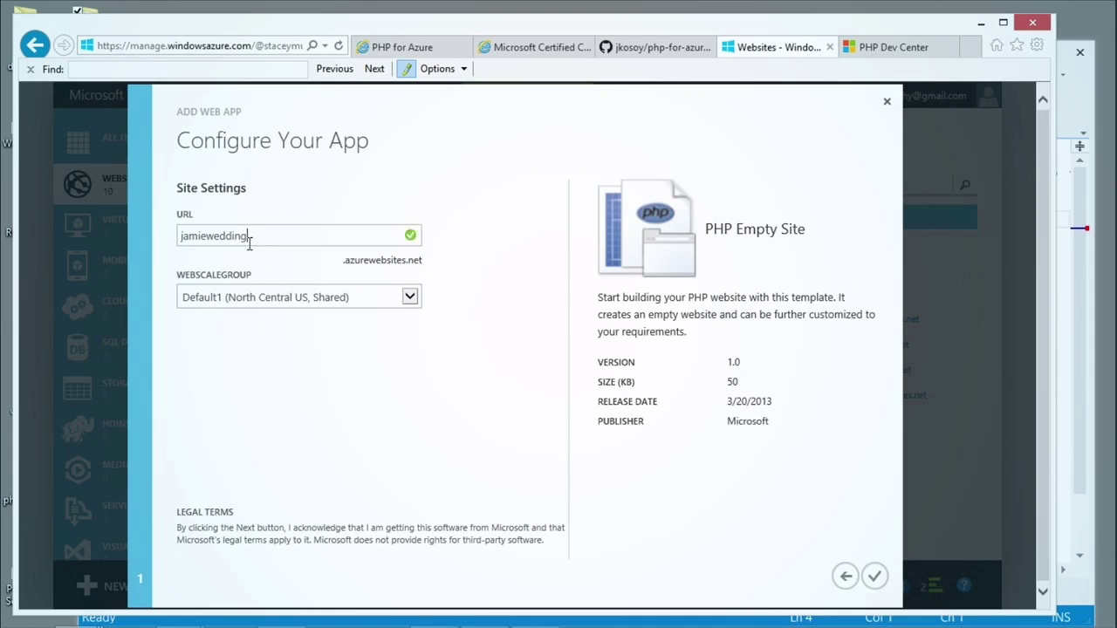
pyautogui.write('po')
pyautogui.moveTo(321, 236); pyautogui.dragTo(176, 228)
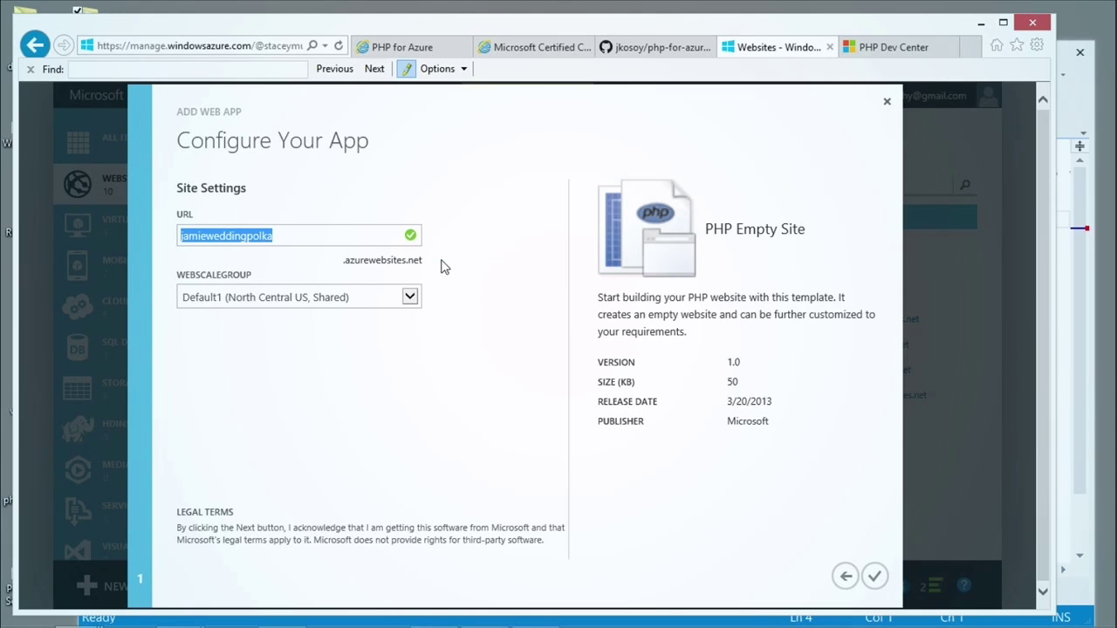
pyautogui.click(412, 298)
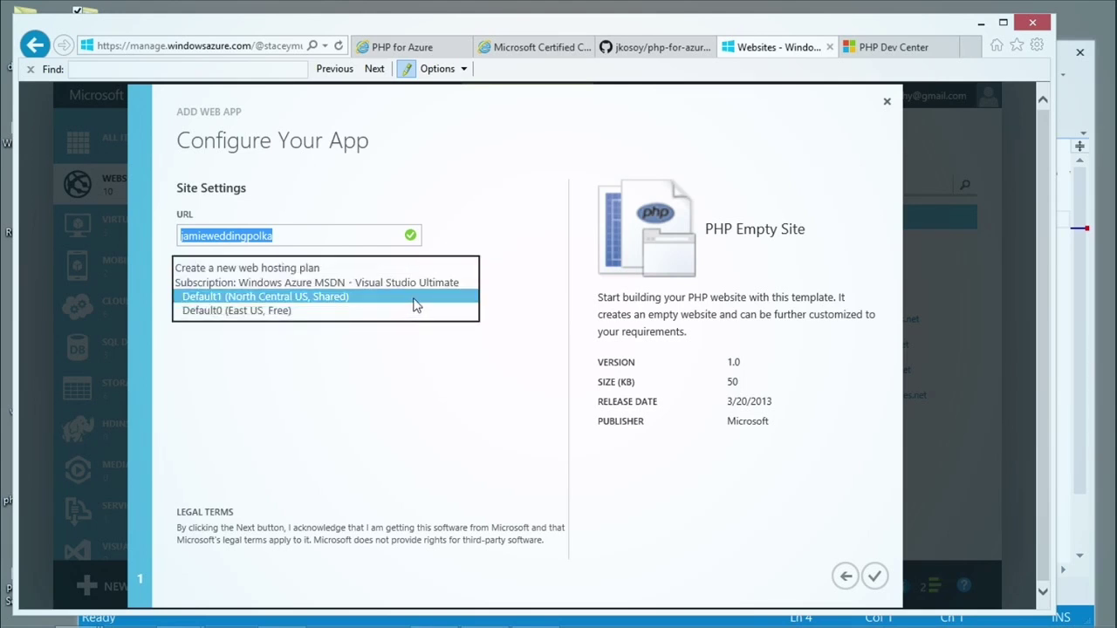
pyautogui.click(415, 297)
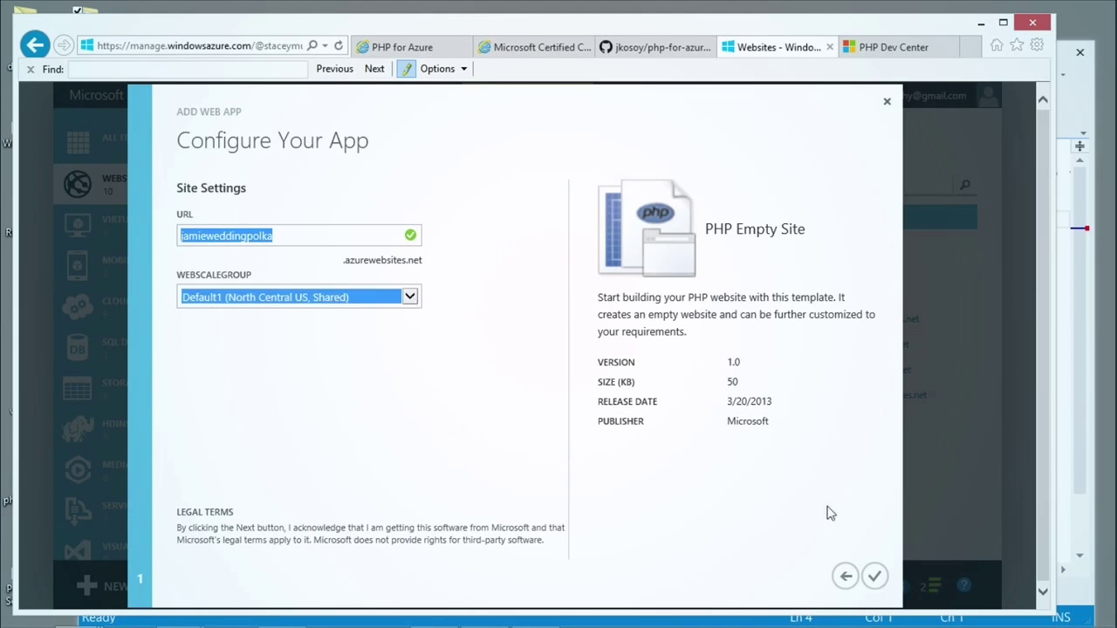
pyautogui.click(875, 579)
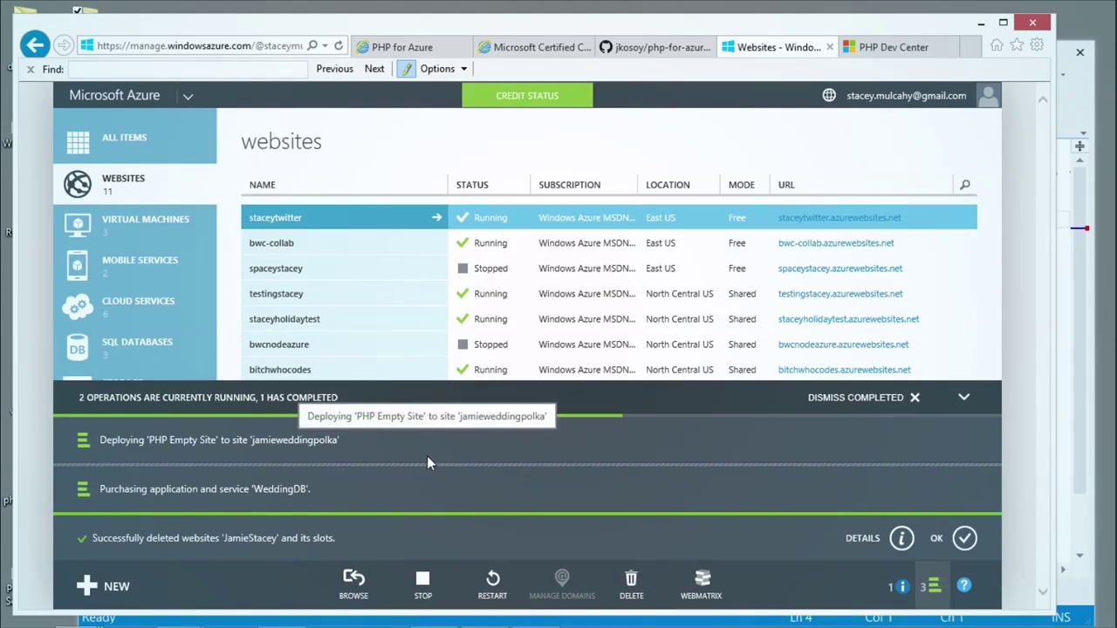
# - Switch to PowerPoint and select slide 9, 'Create a Site with Command Line'
pyautogui.moveTo(384, 625)
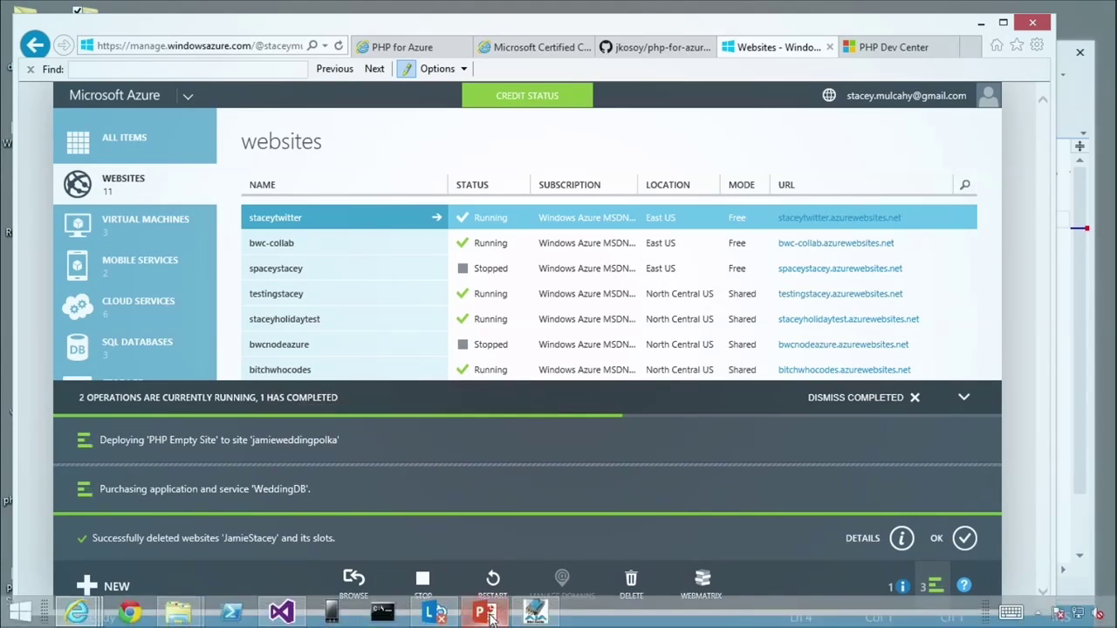
pyautogui.click(487, 615)
pyautogui.click(188, 515)
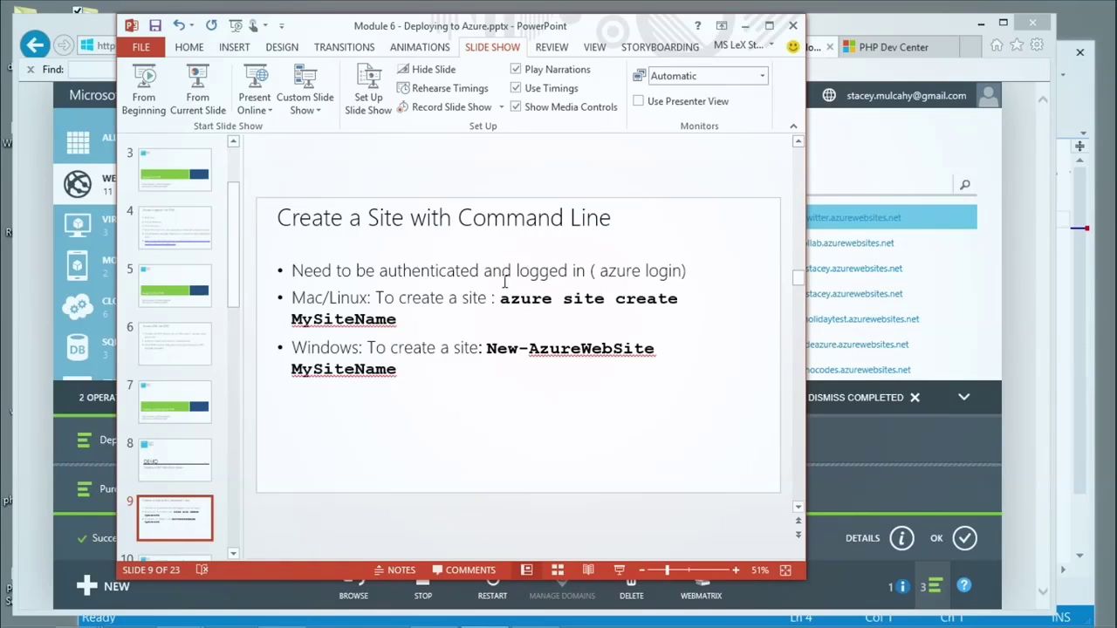
# - Start the slide show from the beginning, restart it, and advance two slides
pyautogui.click(150, 93)
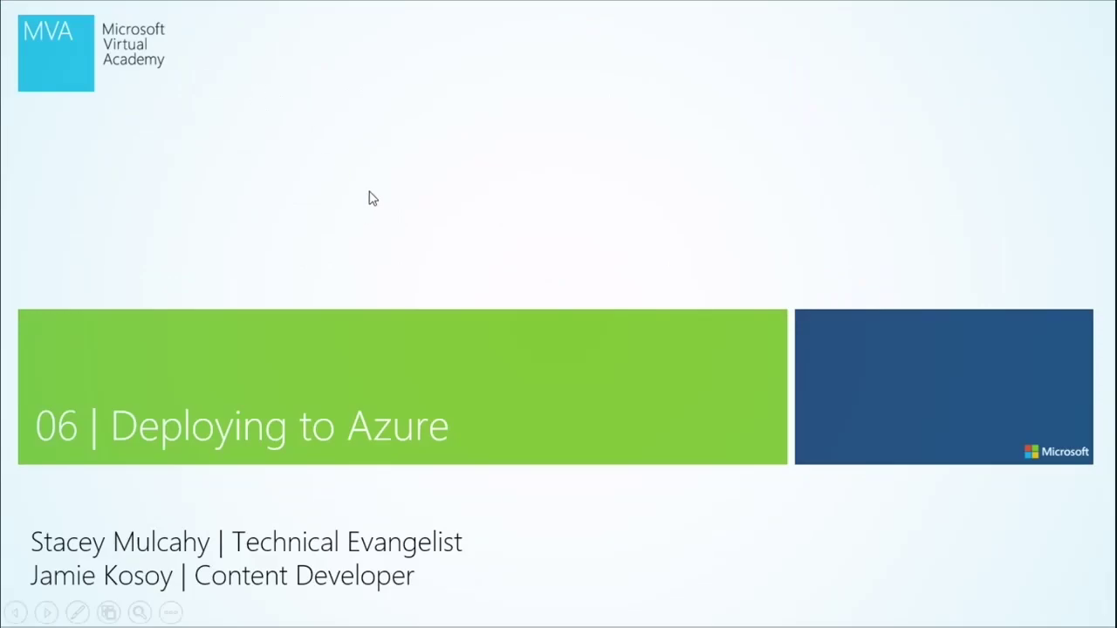
pyautogui.press('Escape')
pyautogui.click(153, 85)
pyautogui.press('Right')
pyautogui.press('Right')
pyautogui.press('Right')
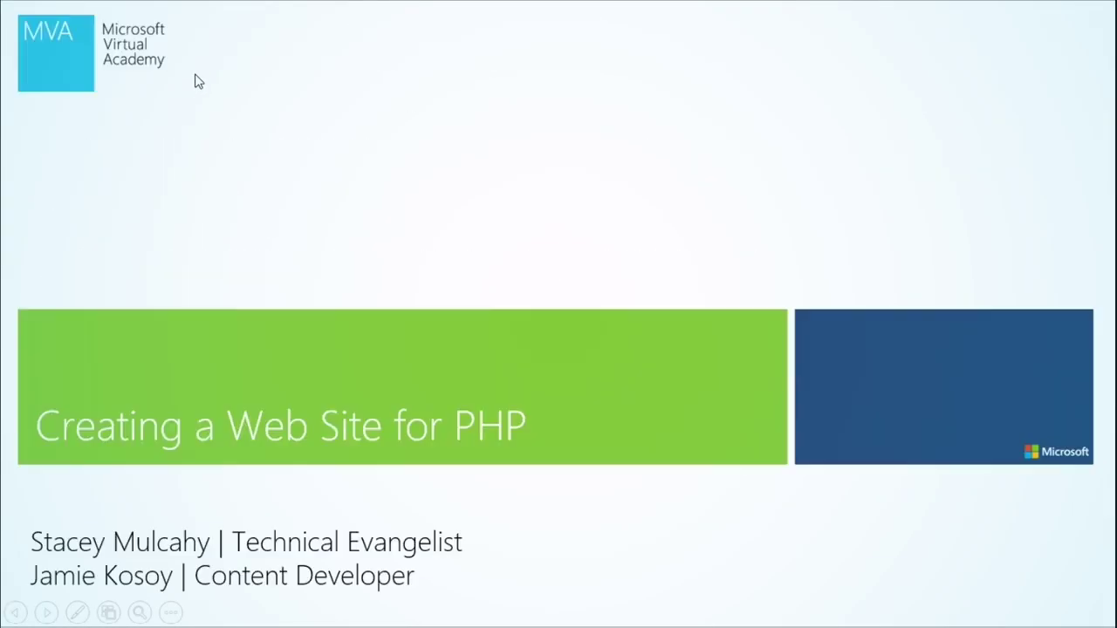
pyautogui.press('Right')
pyautogui.press('Right')
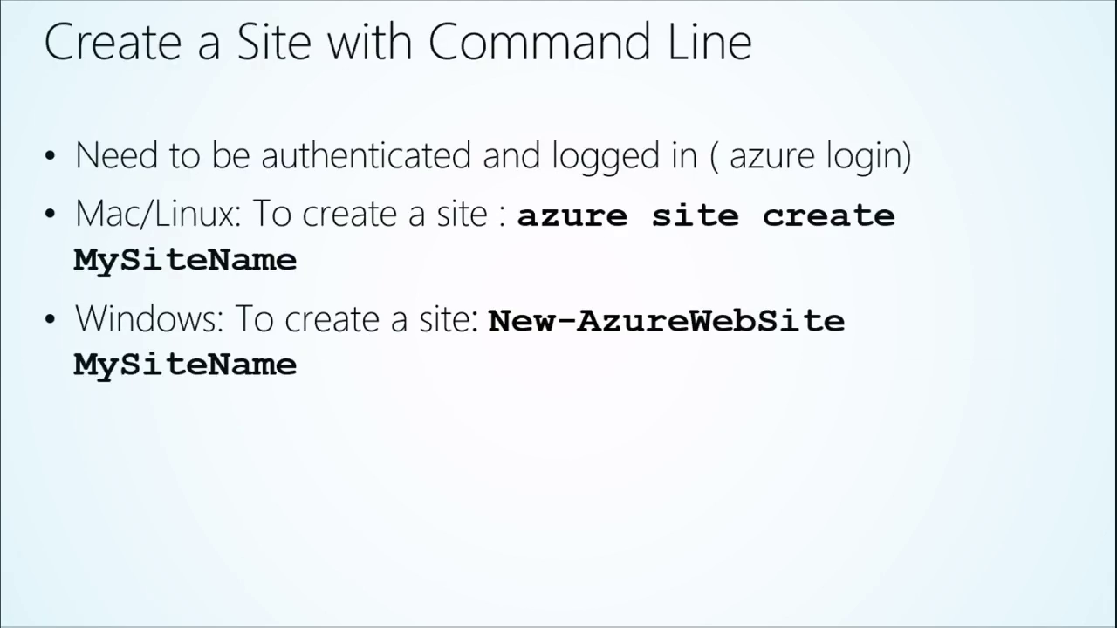